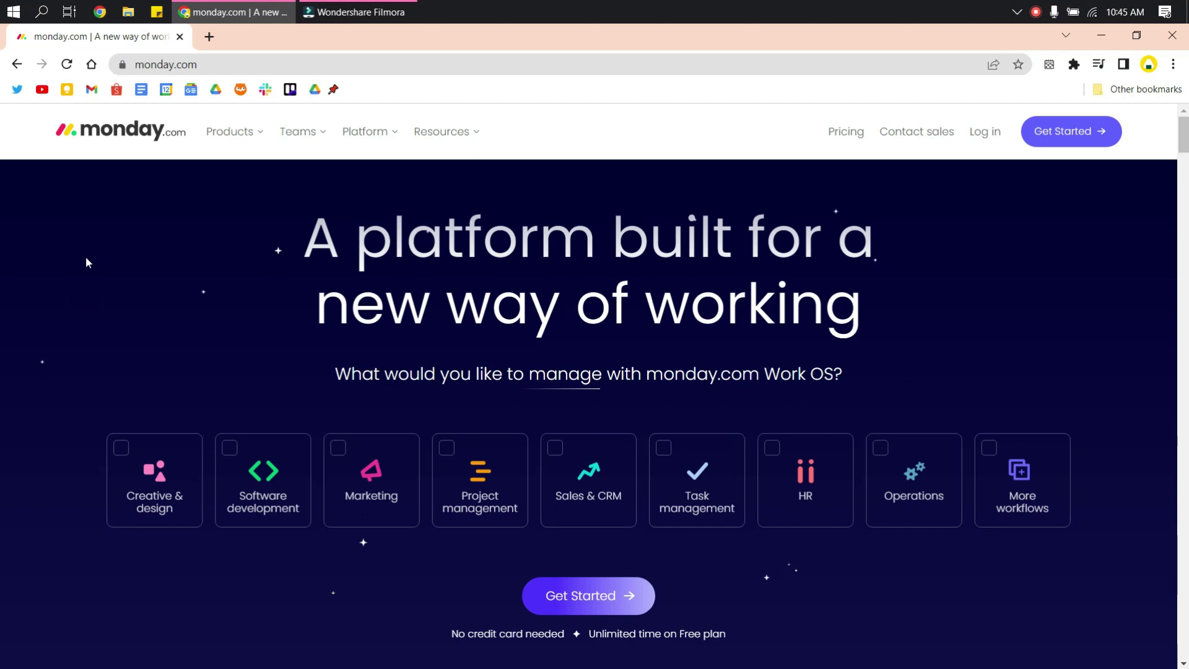
- Choose Creative & design, Marketing, Project management and Task management as areas to manage, and start signing up with a Google account
{"action": "left_click", "coordinate": [130, 470]}
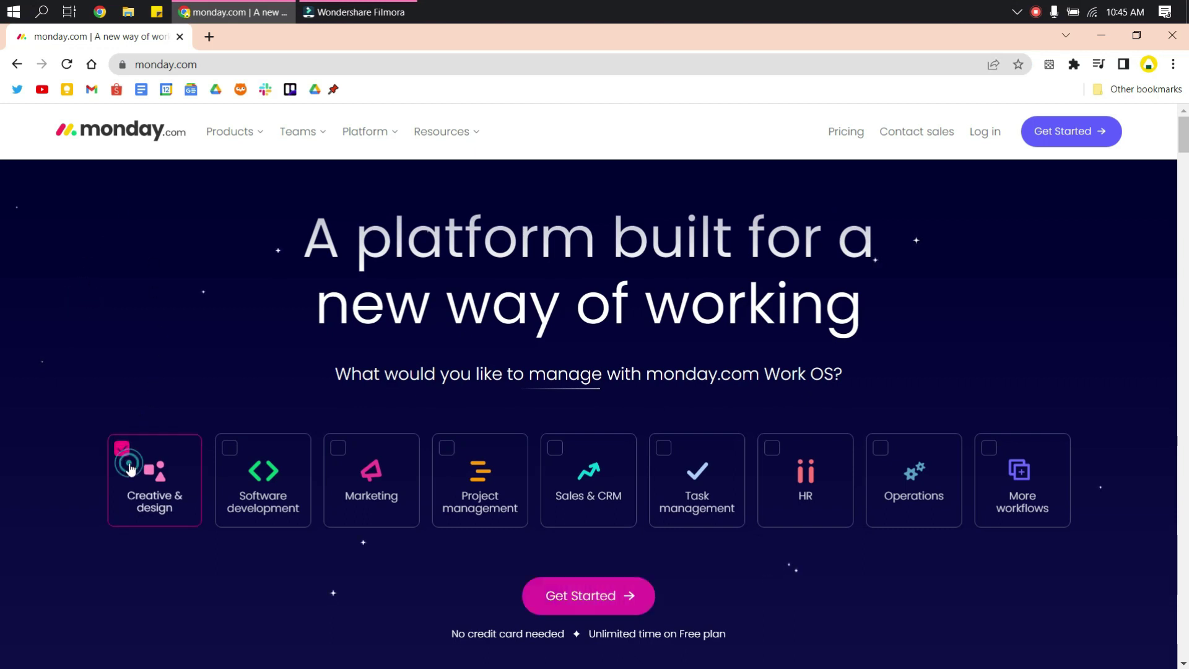
{"action": "left_click", "coordinate": [345, 482]}
{"action": "left_click", "coordinate": [496, 481]}
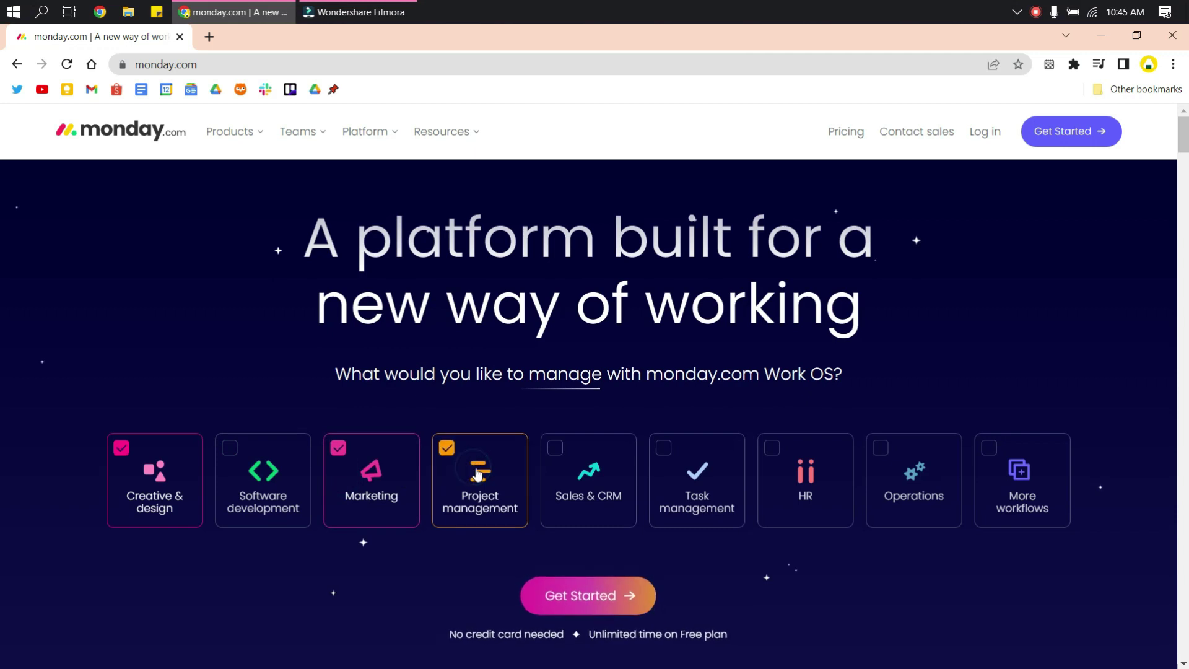
{"action": "left_click", "coordinate": [734, 478]}
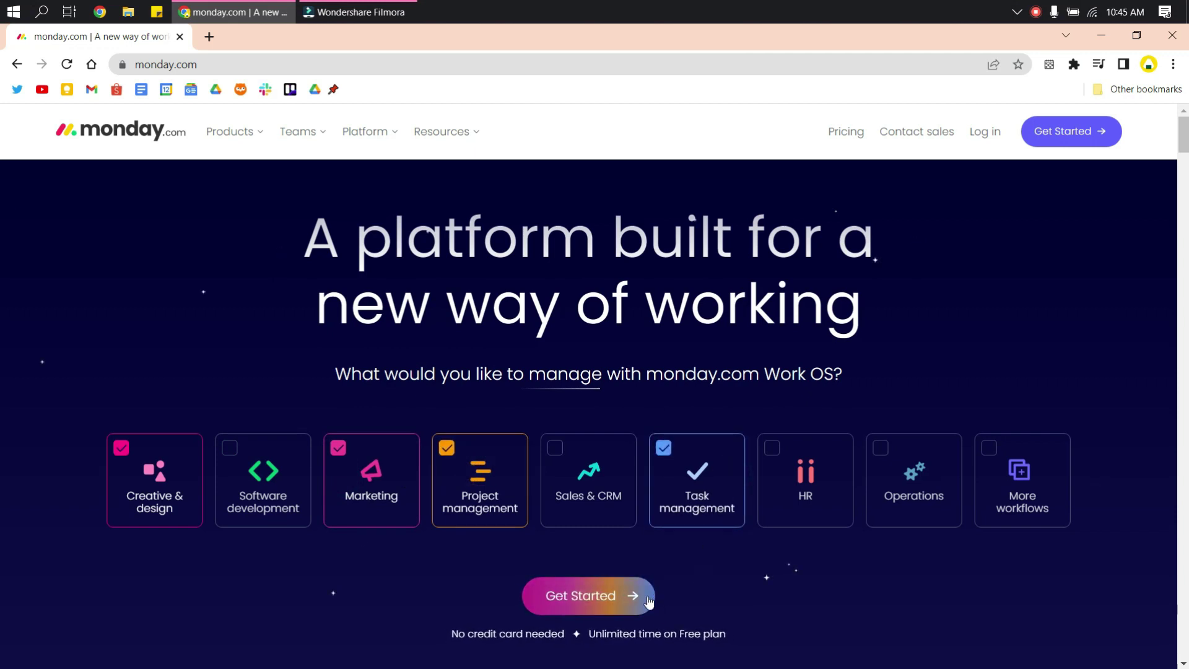
{"action": "left_click", "coordinate": [566, 596]}
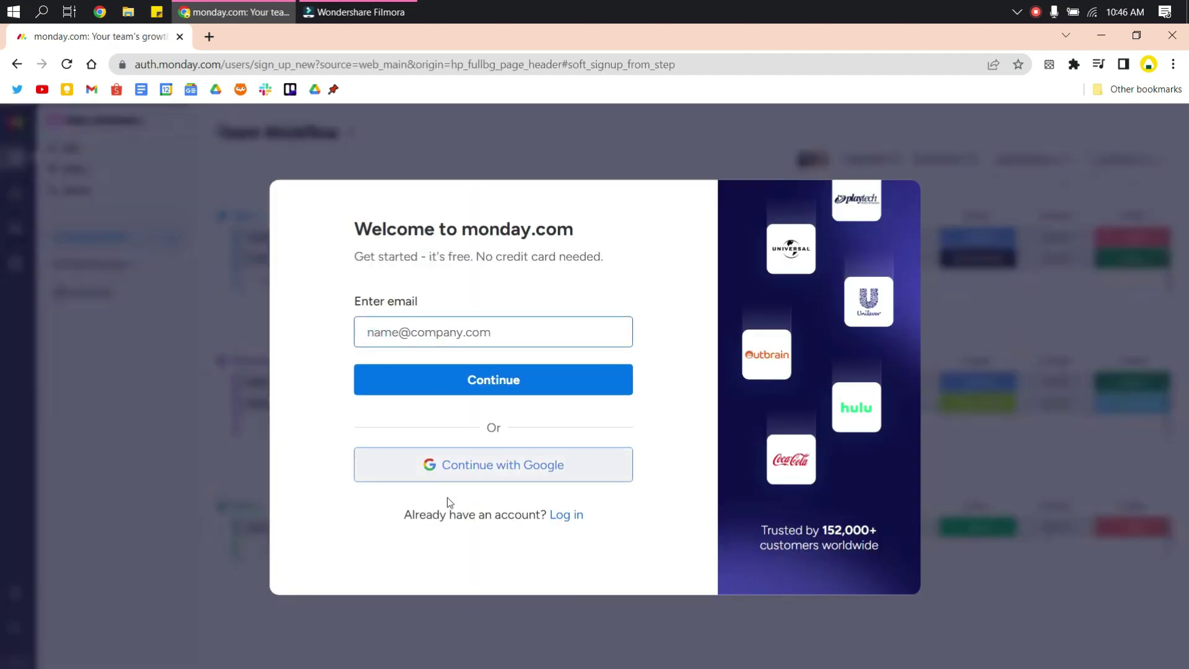
{"action": "left_click", "coordinate": [475, 480]}
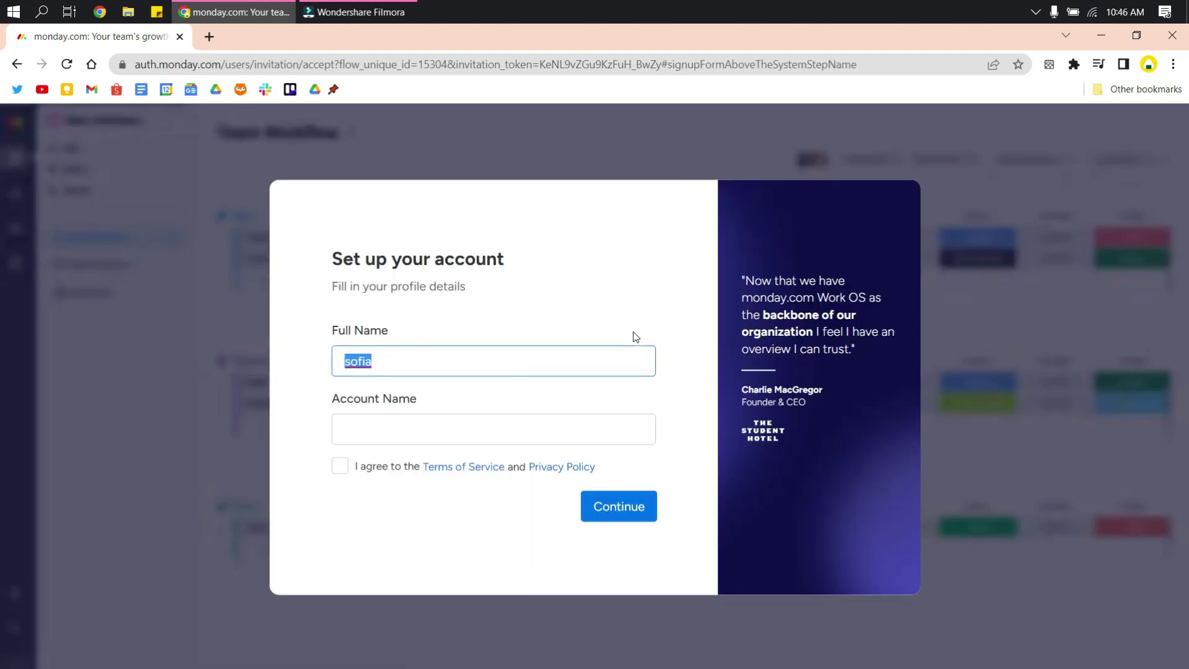
- Fill in the full name, set the account name to Test Project, accept the terms and submit the profile details
{"action": "left_click", "coordinate": [419, 366]}
{"action": "left_click_drag", "start_coordinate": [420, 367], "coordinate": [288, 402]}
{"action": "type", "text": "Sofia"}
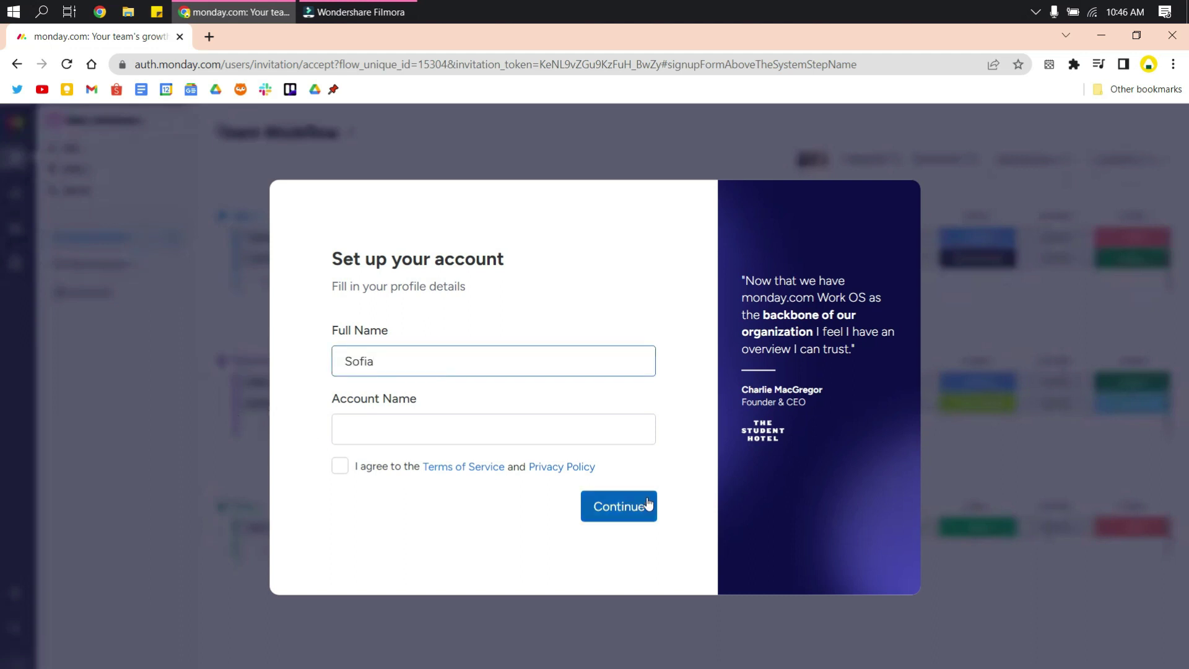
{"action": "left_click", "coordinate": [547, 427]}
{"action": "type", "text": "Test Proje"}
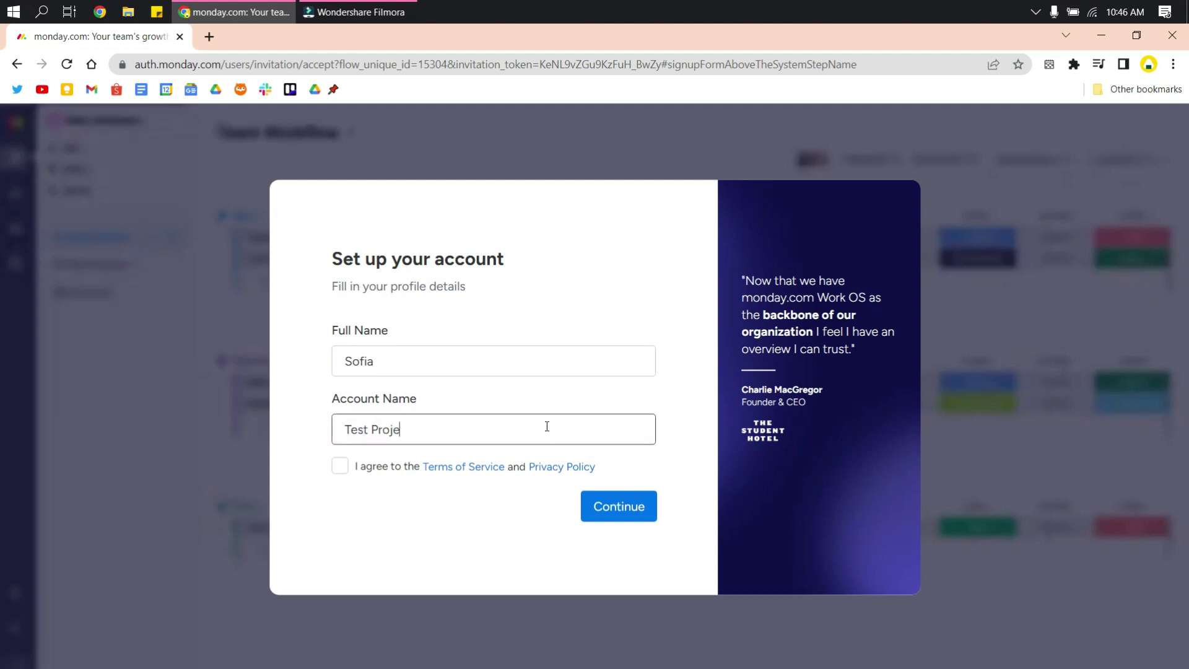
{"action": "type", "text": "ct"}
{"action": "left_click", "coordinate": [339, 466]}
{"action": "left_click", "coordinate": [639, 510]}
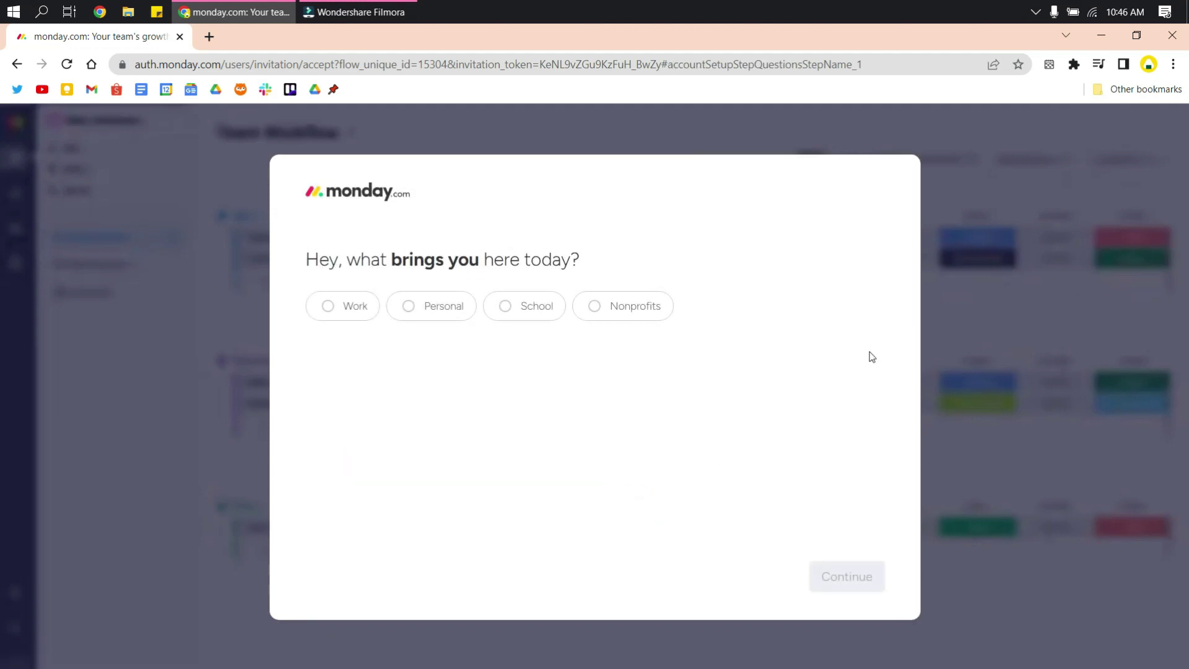
- Answer the purpose question with Nonprofits and the current role with Executive, and continue
{"action": "left_click", "coordinate": [422, 305]}
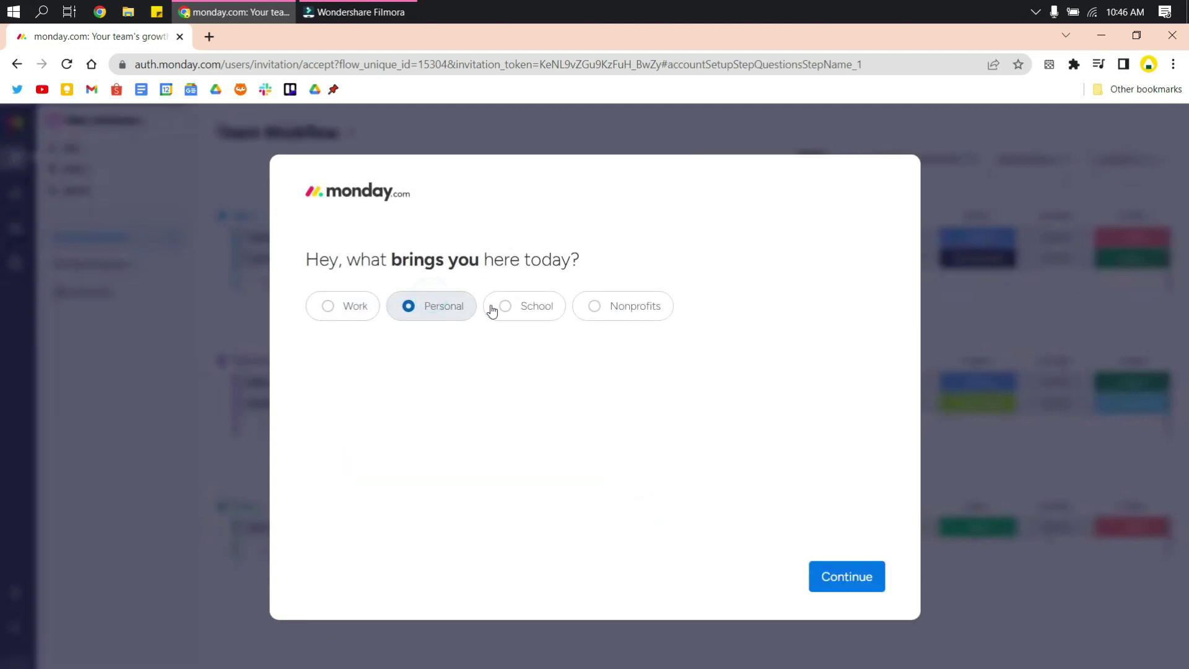
{"action": "left_click", "coordinate": [558, 313]}
{"action": "left_click", "coordinate": [618, 310]}
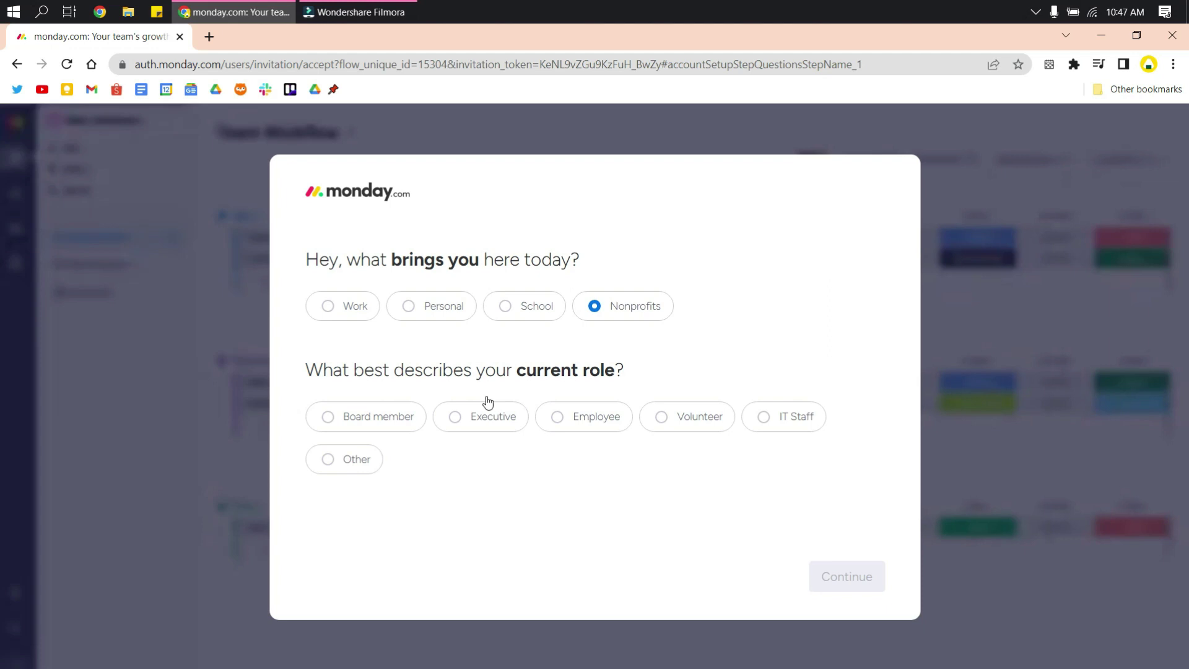
{"action": "left_click", "coordinate": [475, 423]}
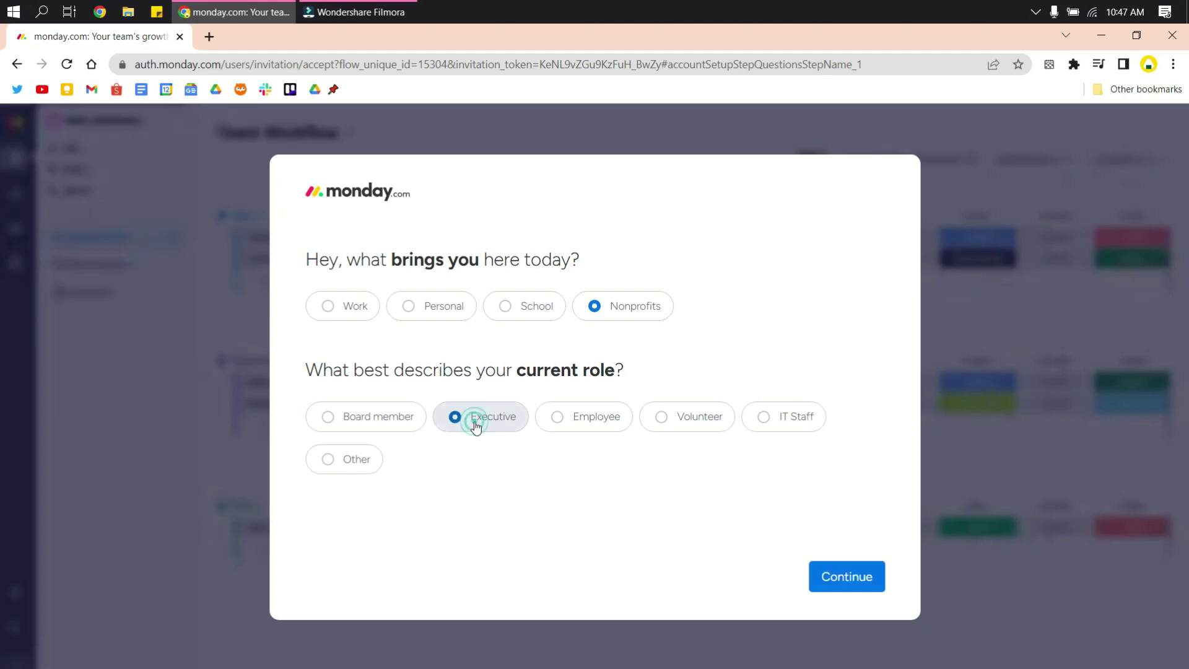
{"action": "left_click", "coordinate": [860, 576]}
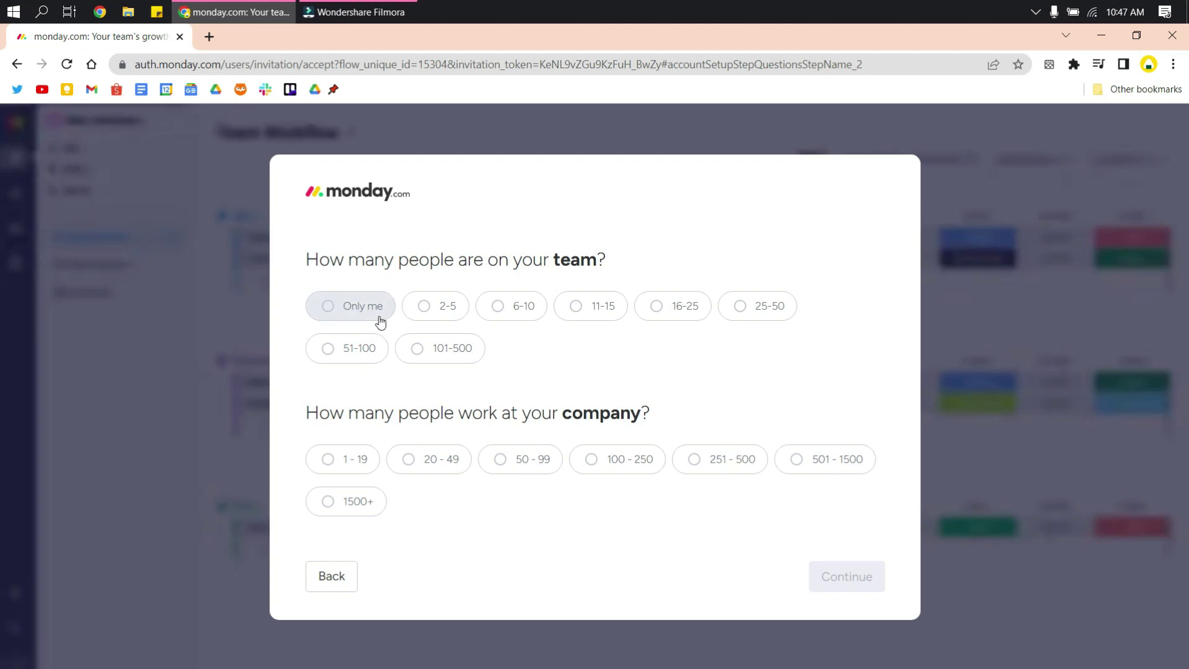
- Set the team size to 2-5, the company size to 20 - 49 and the referral source to Social media
{"action": "left_click", "coordinate": [432, 307]}
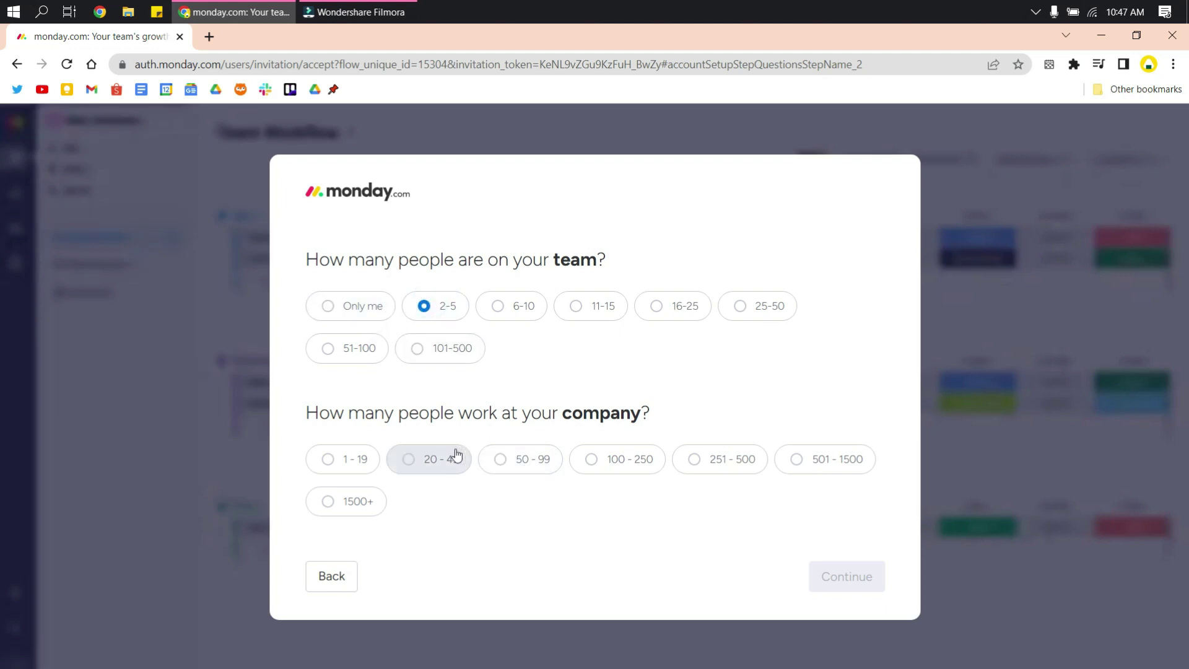
{"action": "left_click", "coordinate": [439, 459]}
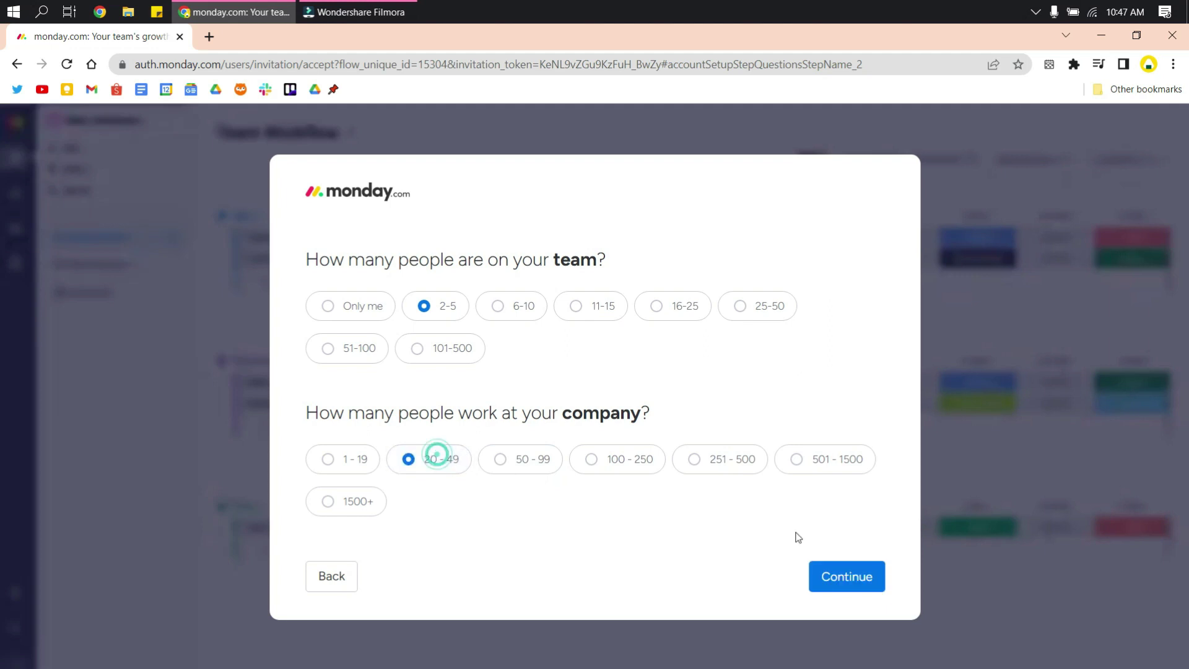
{"action": "left_click", "coordinate": [828, 577]}
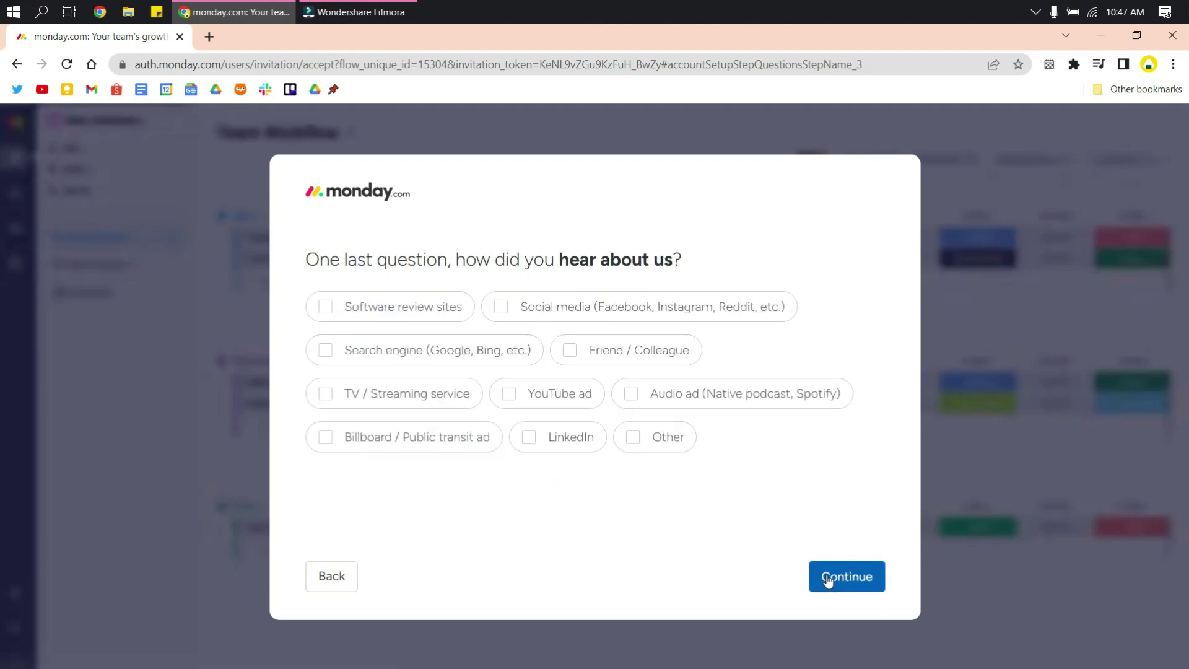
{"action": "left_click", "coordinate": [494, 321]}
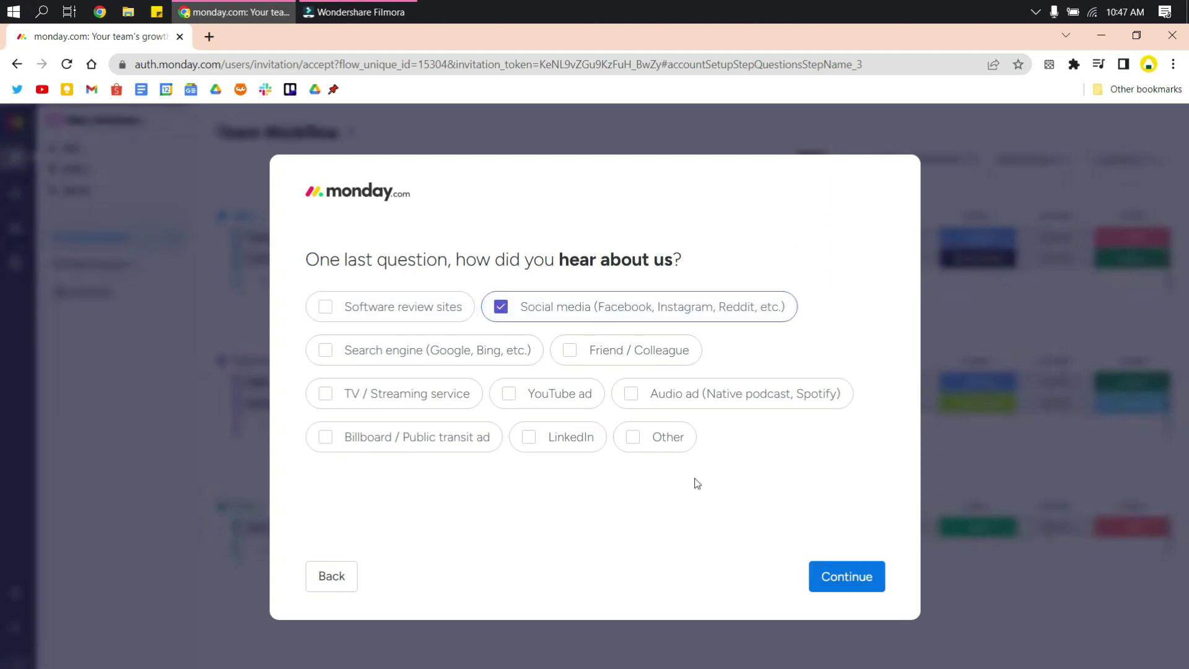
{"action": "left_click", "coordinate": [837, 585]}
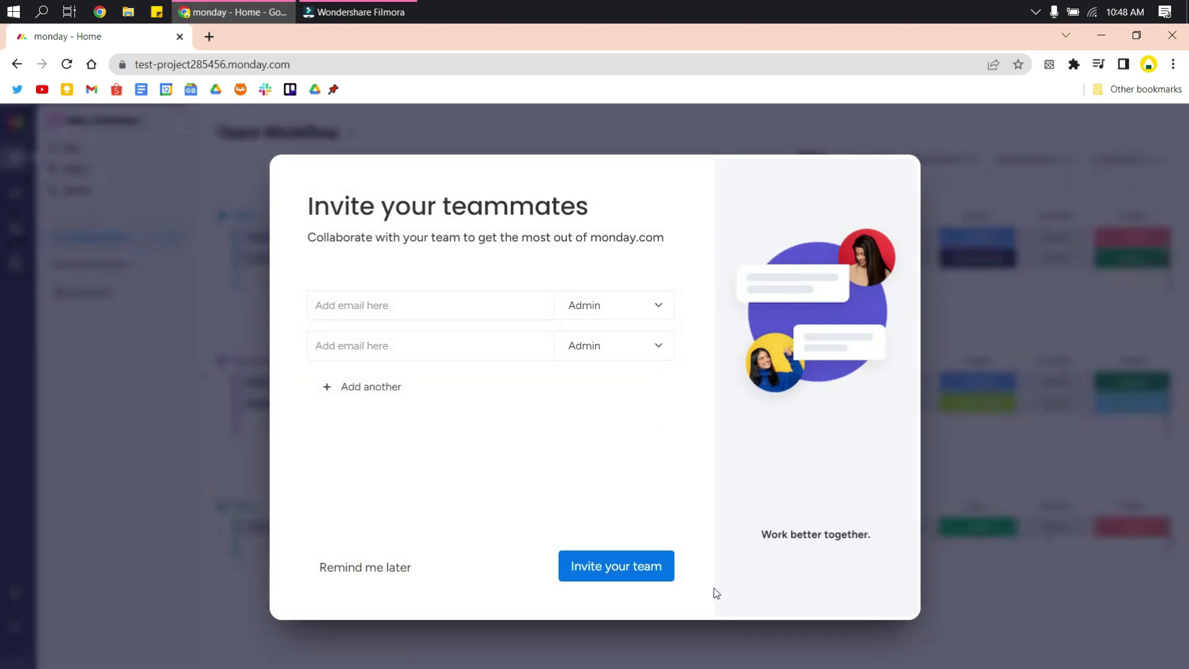
- Look at the role options for invited teammates, add a third invitation row, and postpone inviting the team
{"action": "left_click", "coordinate": [340, 303]}
{"action": "left_click", "coordinate": [614, 311]}
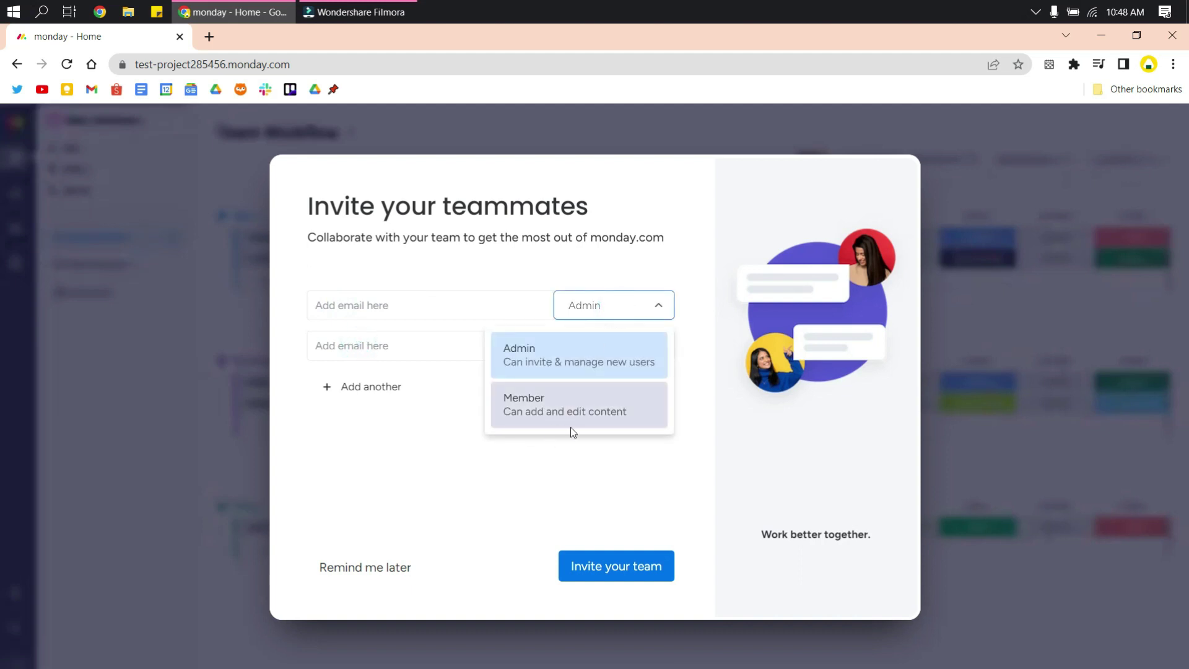
{"action": "left_click", "coordinate": [577, 485]}
{"action": "left_click", "coordinate": [626, 346]}
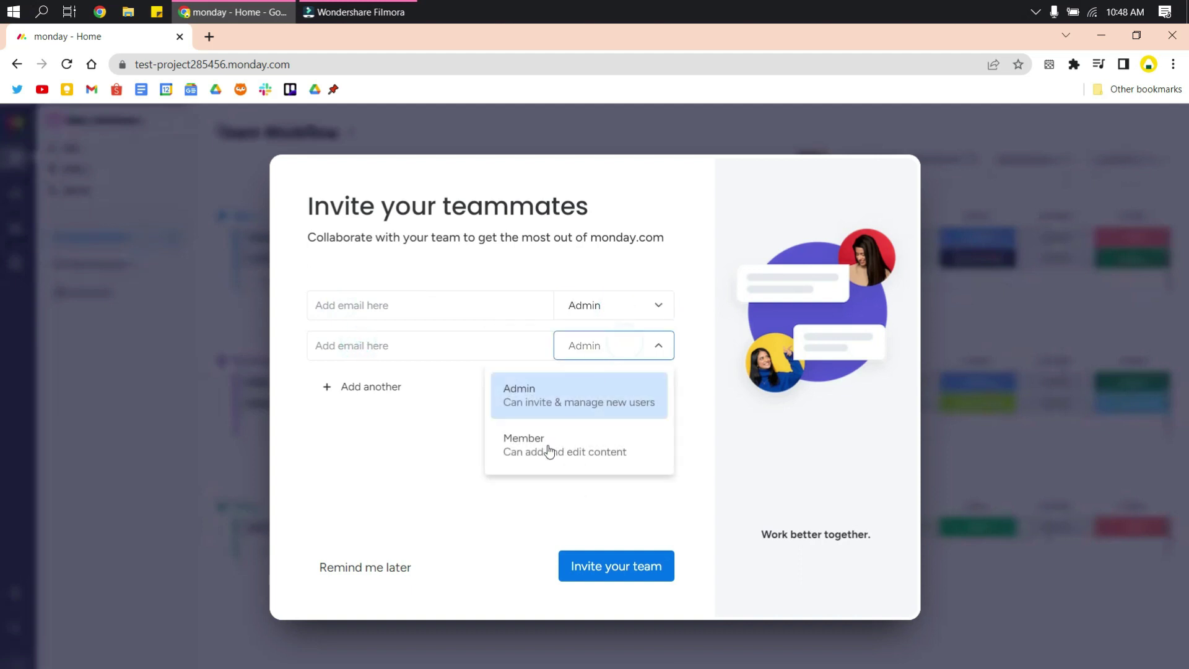
{"action": "left_click", "coordinate": [493, 515]}
{"action": "left_click", "coordinate": [343, 393]}
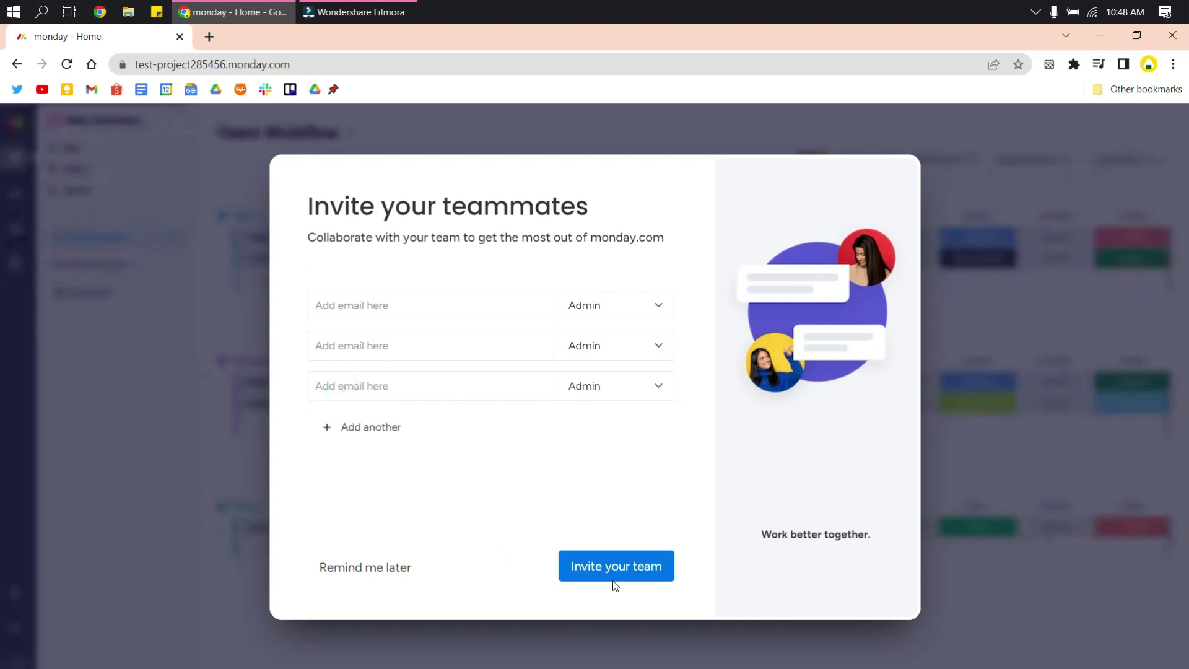
{"action": "left_click", "coordinate": [364, 571]}
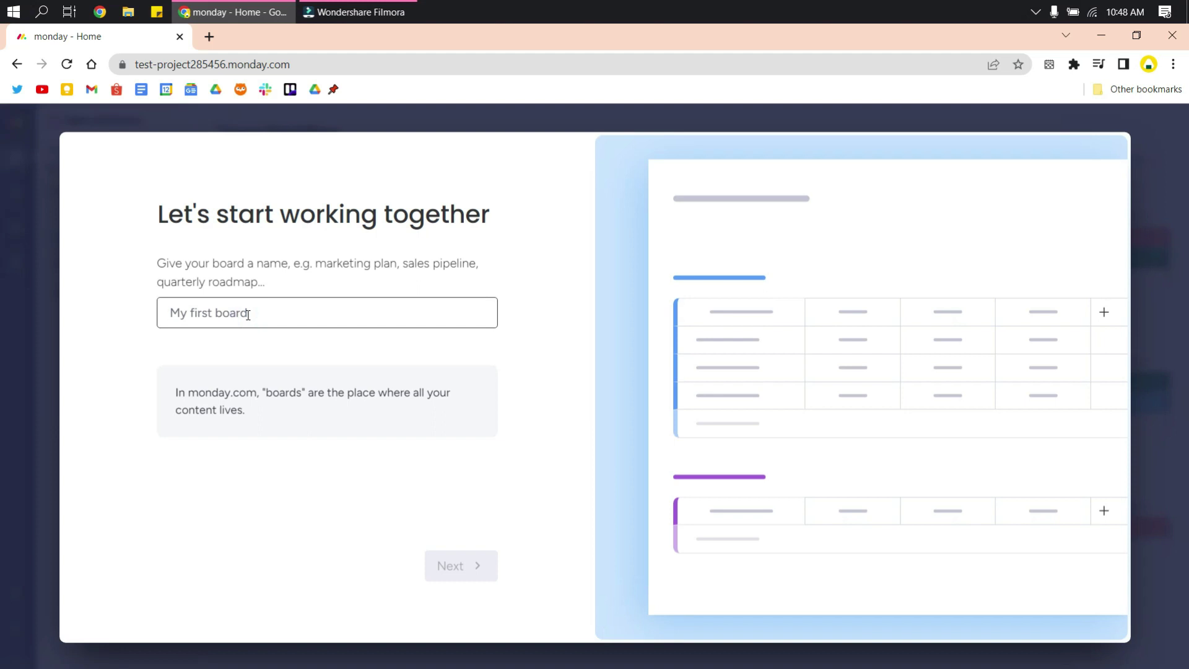
- Name the first board Test Board and choose Projects as the items to manage
{"action": "type", "text": "Test Board"}
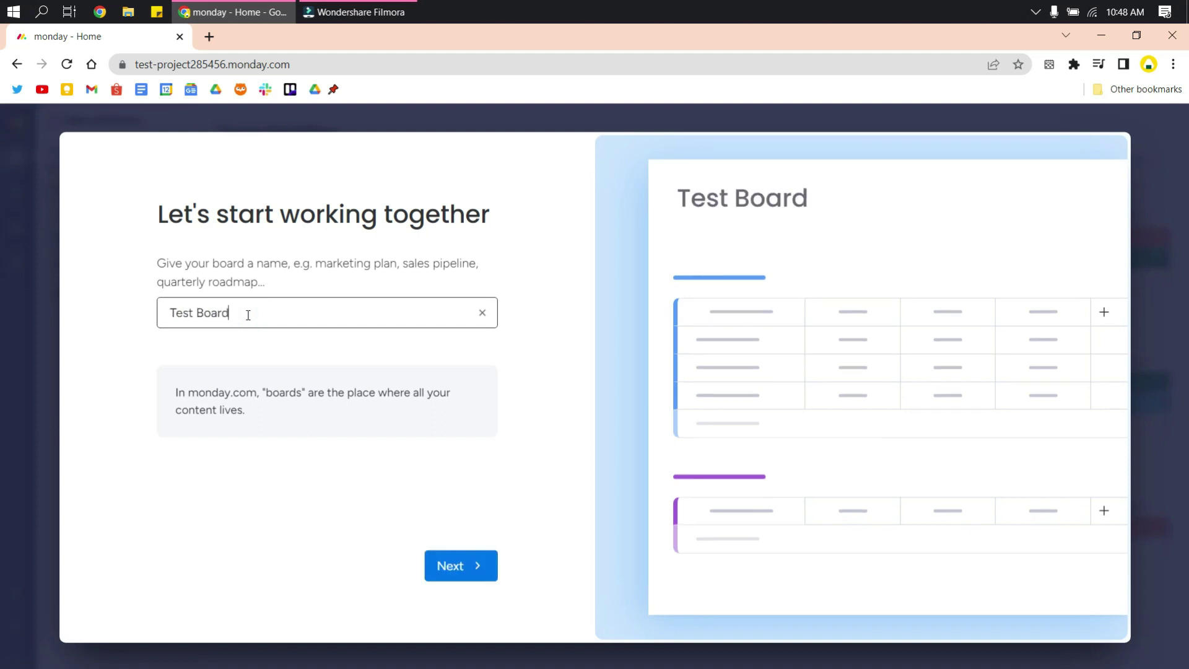
{"action": "left_click", "coordinate": [477, 566]}
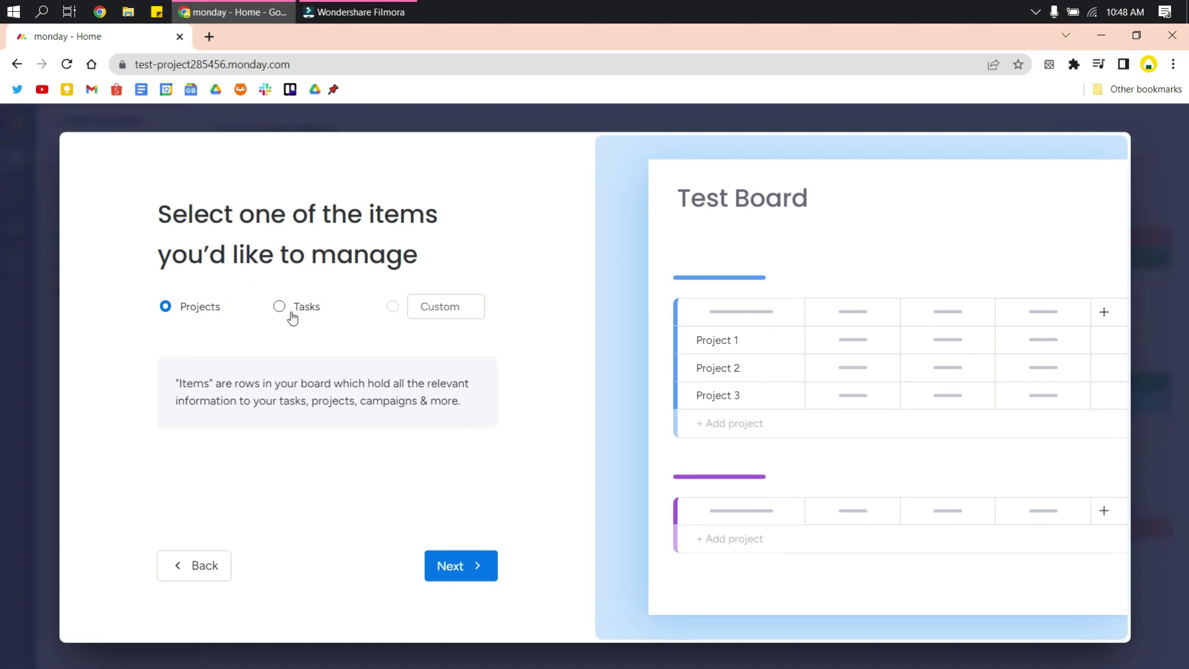
{"action": "left_click", "coordinate": [430, 308]}
{"action": "left_click", "coordinate": [301, 309]}
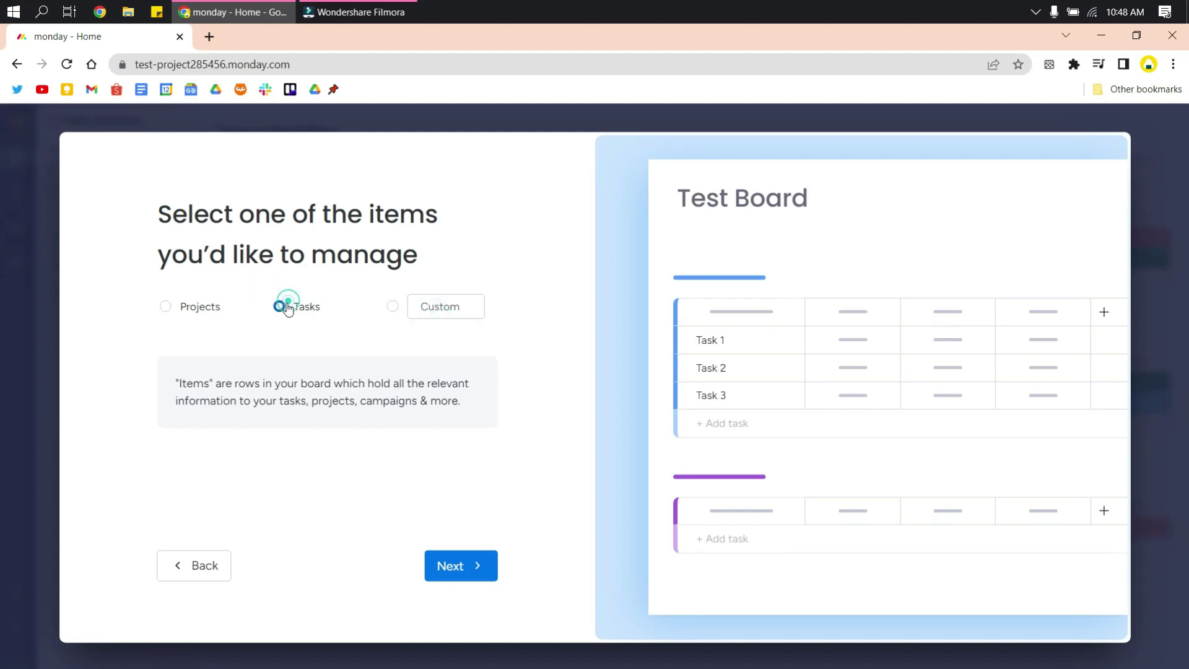
{"action": "left_click", "coordinate": [165, 306]}
- List the board's three projects as Fund Raising Project, Merch Items and Webinar Event, and continue
{"action": "left_click_drag", "start_coordinate": [234, 266], "coordinate": [64, 261]}
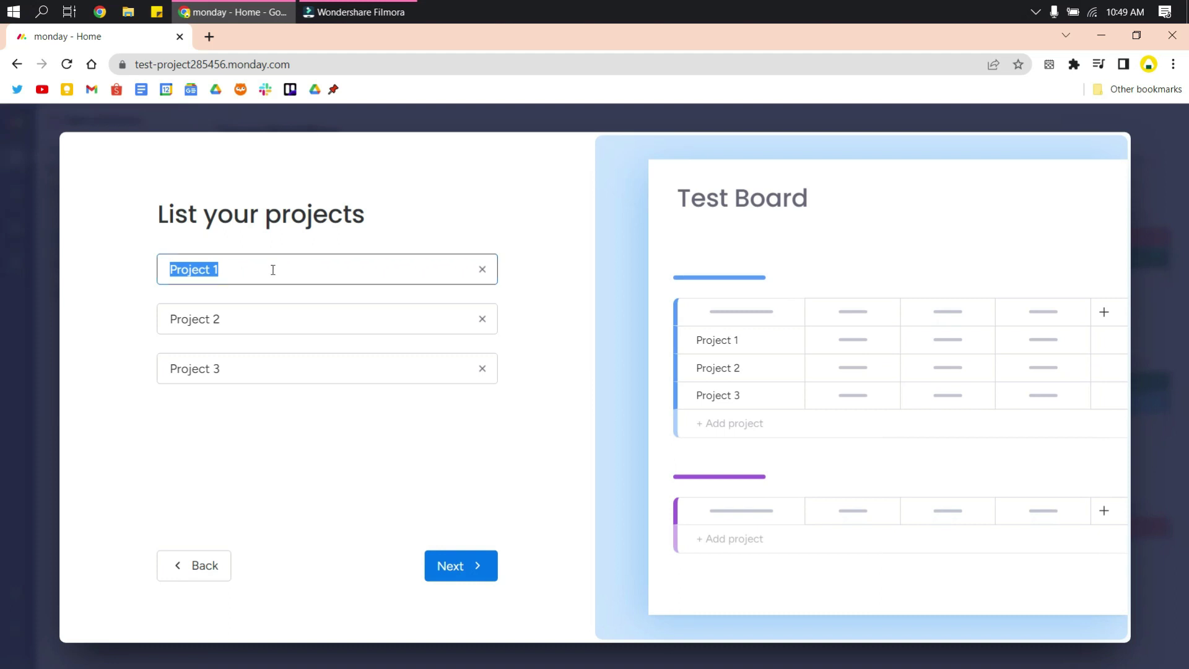
{"action": "type", "text": "Fund Raising Proje"}
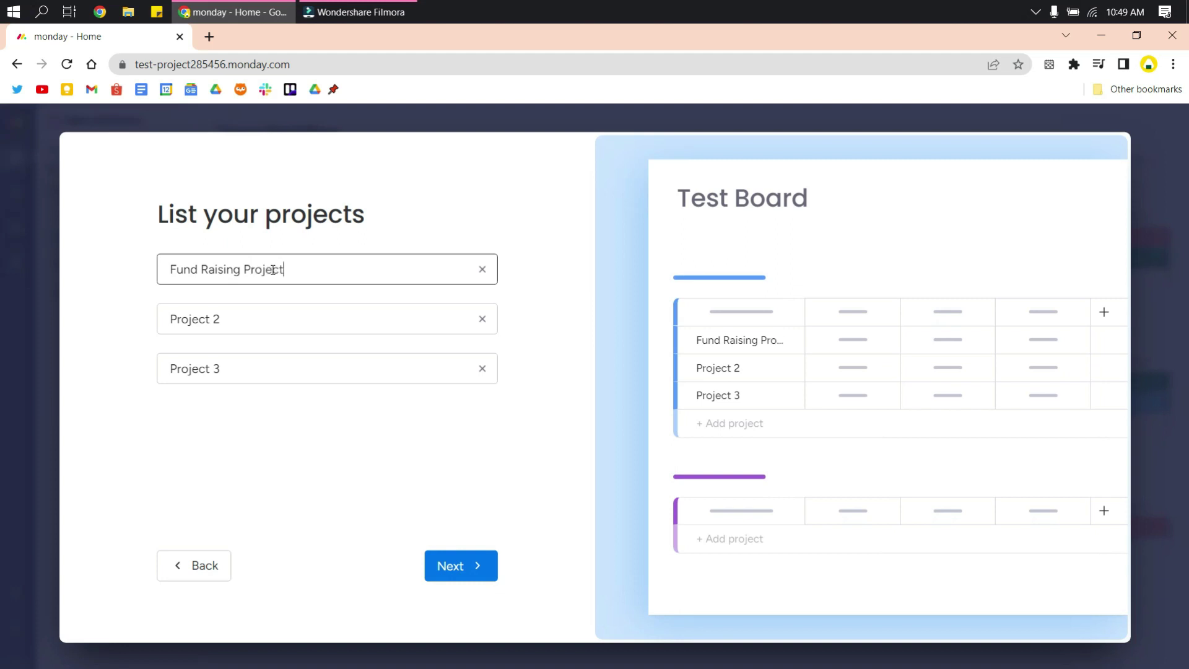
{"action": "left_click", "coordinate": [266, 310]}
{"action": "type", "text": "Merch Items"}
{"action": "left_click", "coordinate": [270, 370]}
{"action": "type", "text": "Webinar Event"}
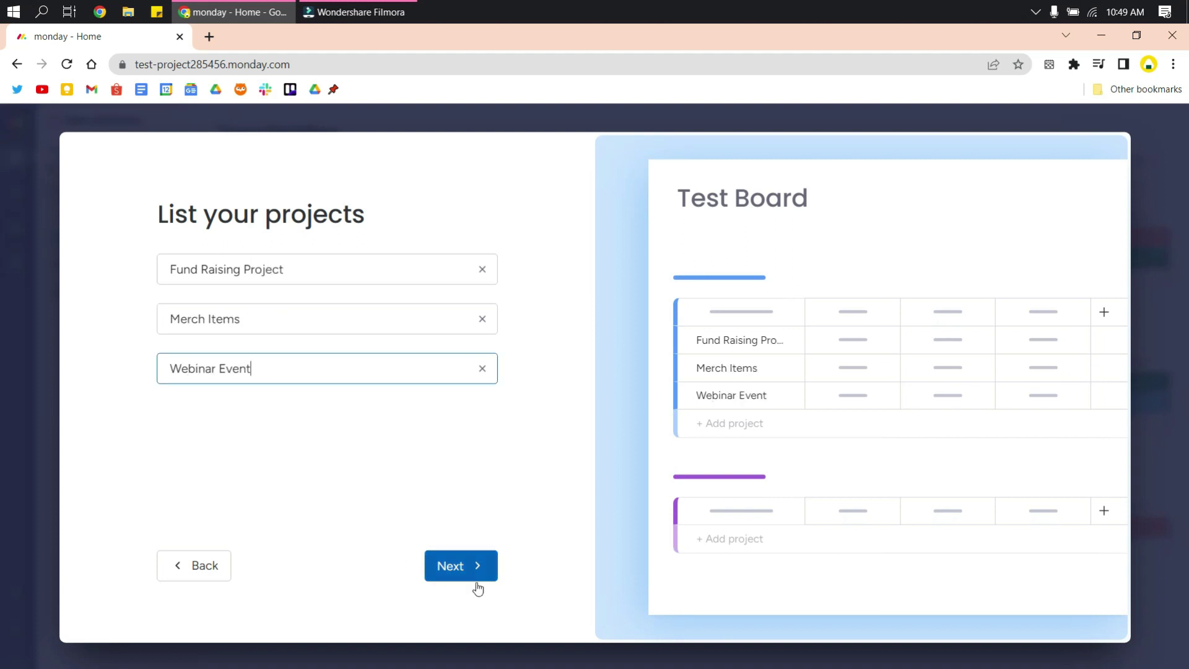
{"action": "left_click", "coordinate": [497, 578]}
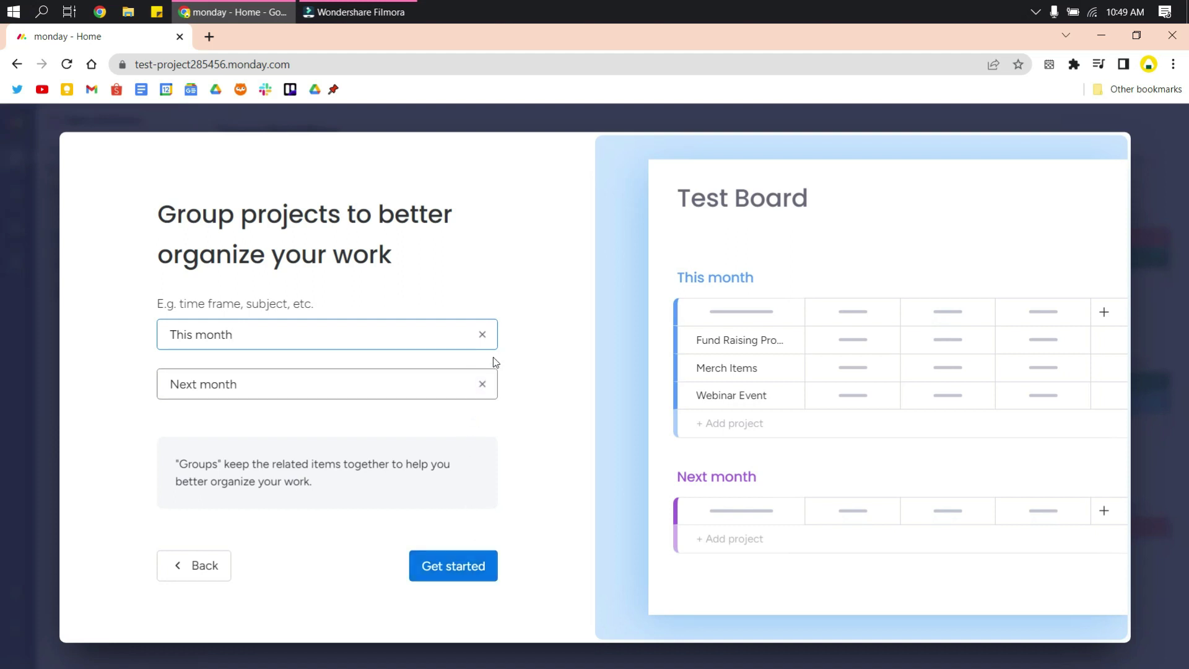
- Accept This month and Next month as the project groups and finish setting up the board
{"action": "left_click", "coordinate": [364, 329]}
{"action": "left_click", "coordinate": [182, 336]}
{"action": "left_click", "coordinate": [190, 382]}
{"action": "left_click", "coordinate": [244, 389]}
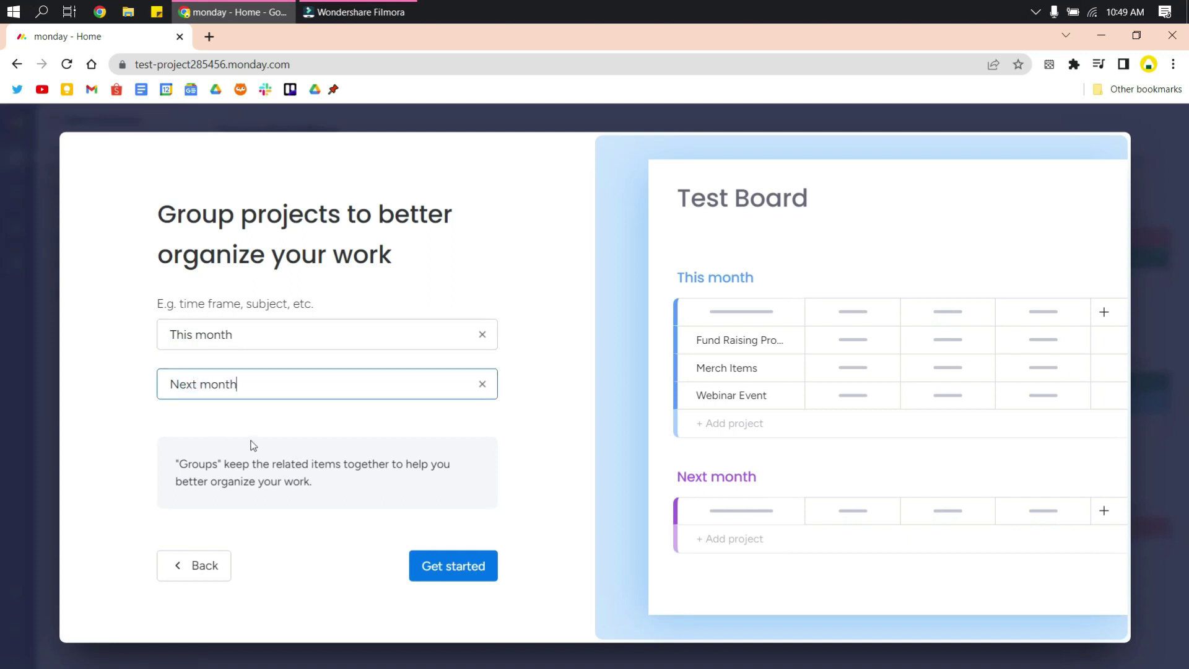
{"action": "left_click", "coordinate": [438, 585]}
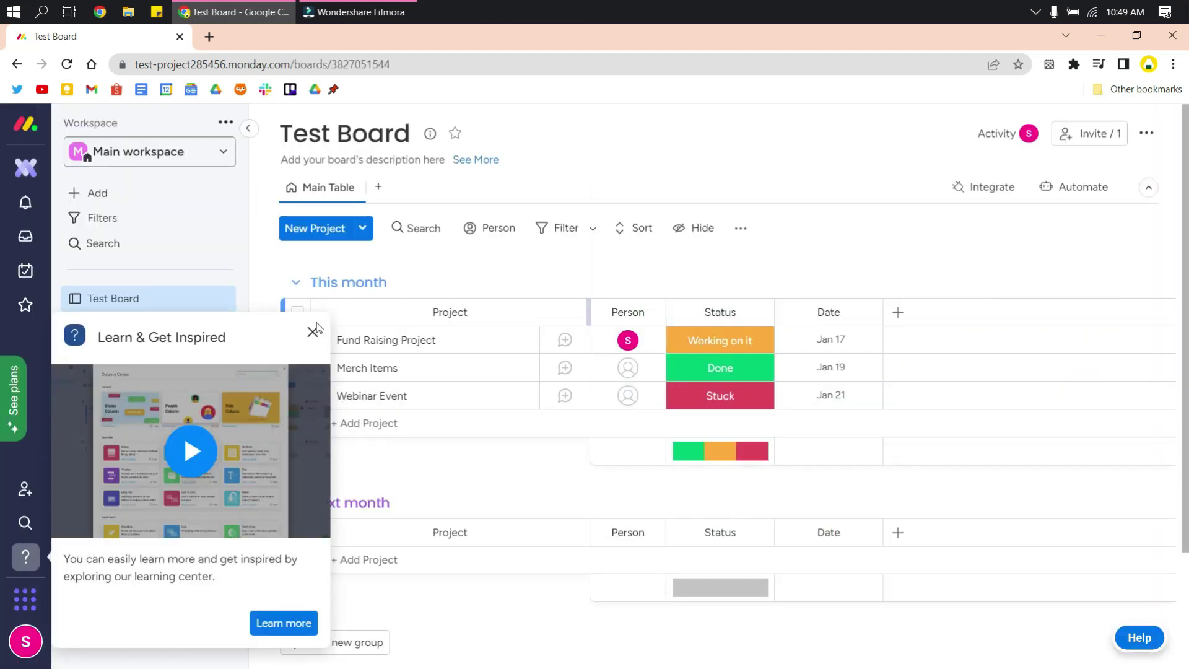
- Dismiss the learning center tip and set the Fund Raising Project's date to Jan 18
{"action": "left_click", "coordinate": [312, 334]}
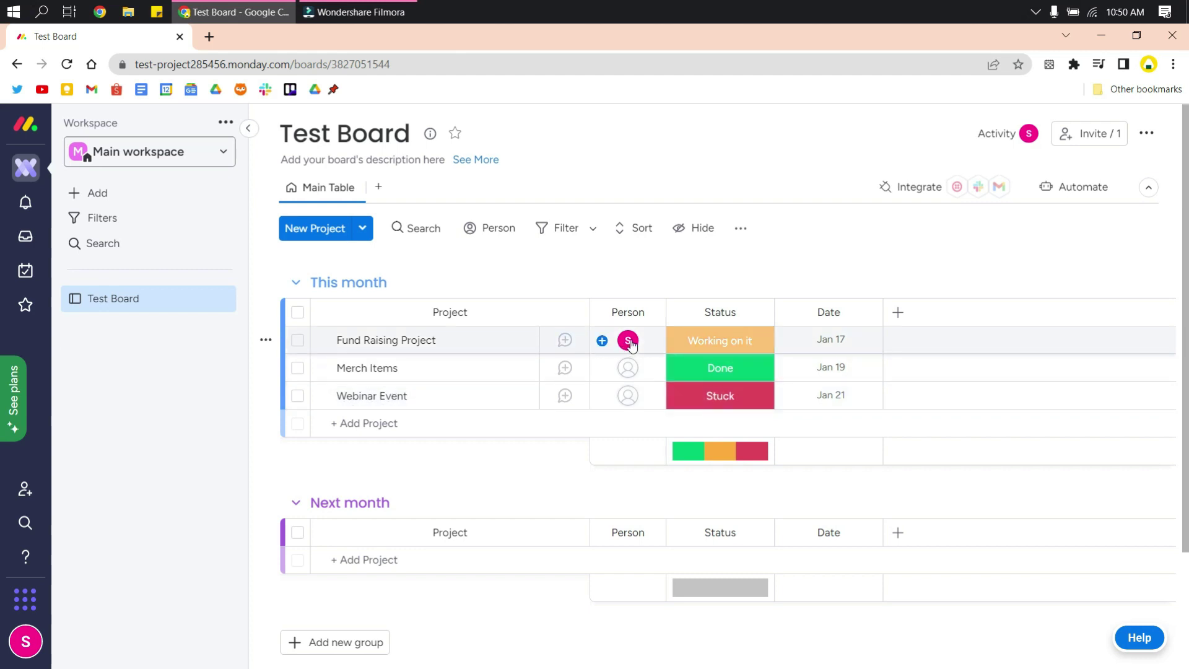
{"action": "mouse_move", "coordinate": [628, 340]}
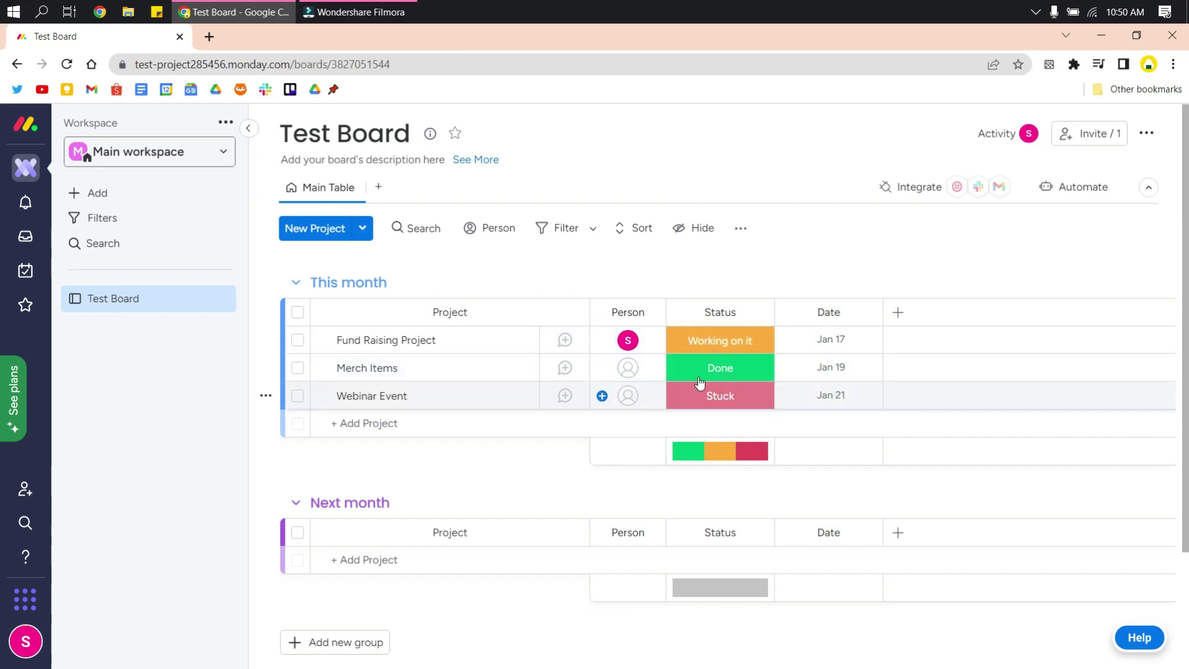
{"action": "left_click", "coordinate": [835, 340]}
{"action": "scroll", "coordinate": [835, 340], "scroll_direction": "down", "scroll_amount": 2}
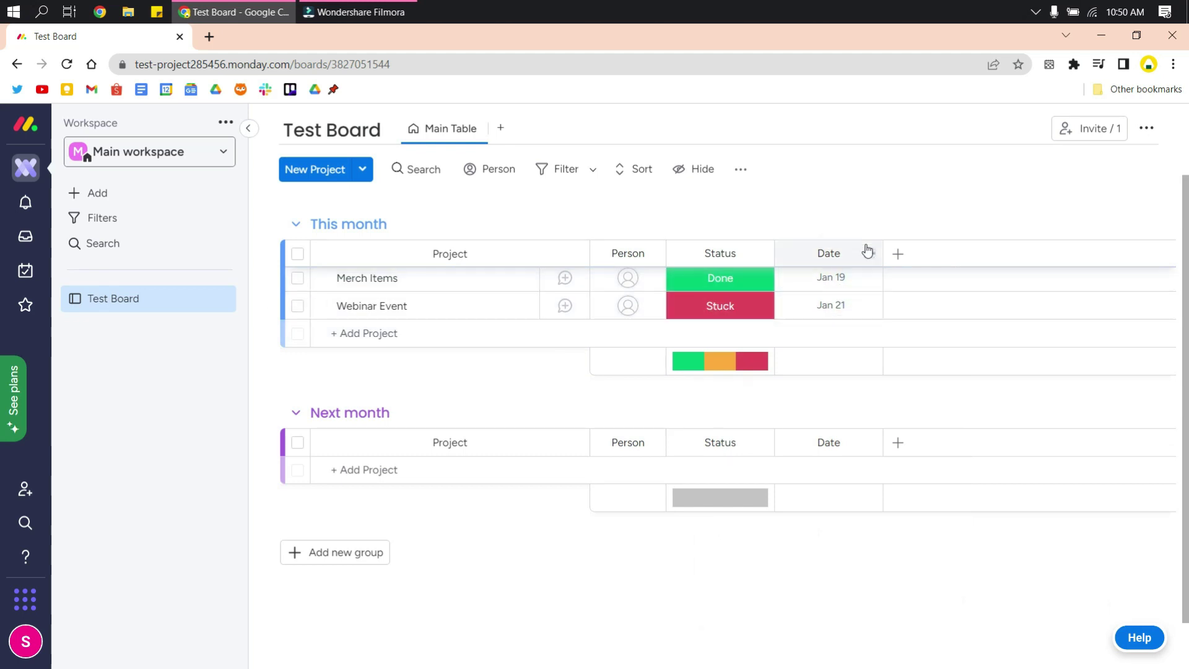
{"action": "scroll", "coordinate": [849, 235], "scroll_direction": "up", "scroll_amount": 2}
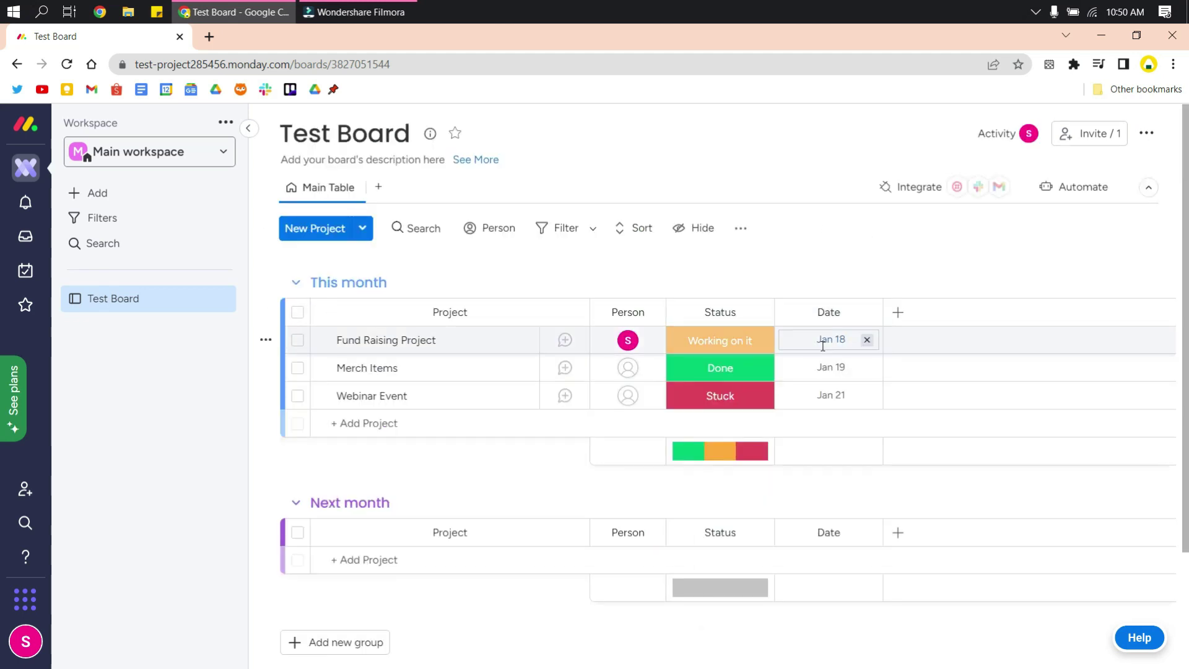
- Review the status choices for the Fund Raising Project and the status label editor for Merch Items, leaving both unchanged
{"action": "left_click", "coordinate": [734, 344]}
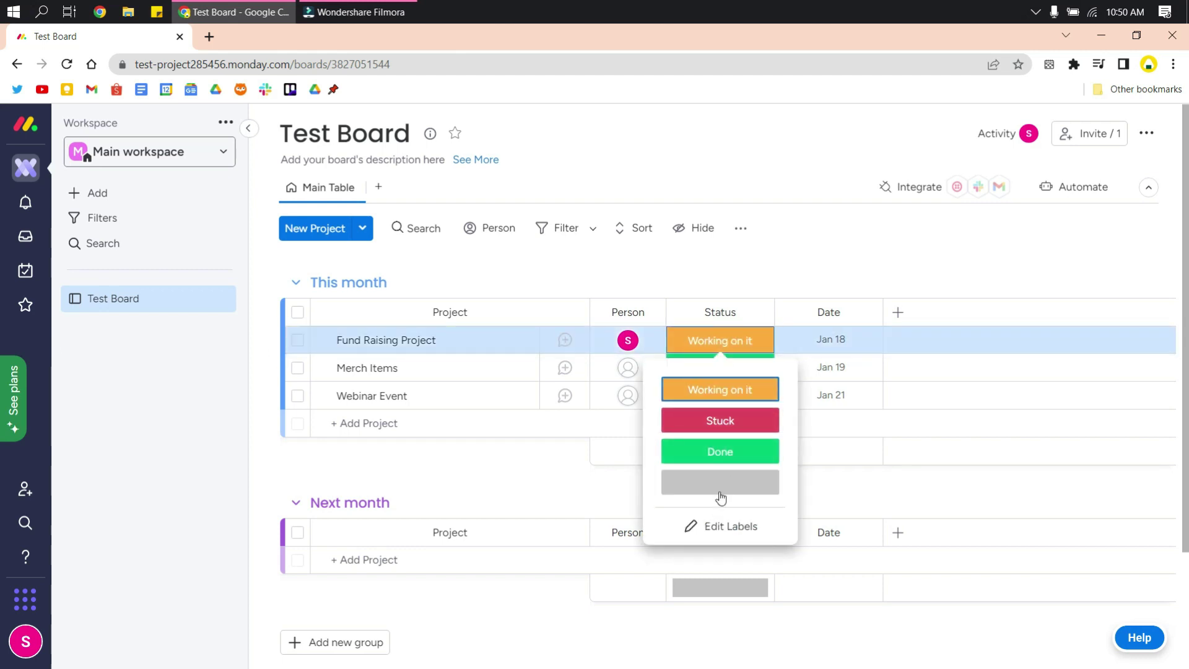
{"action": "left_click", "coordinate": [492, 451]}
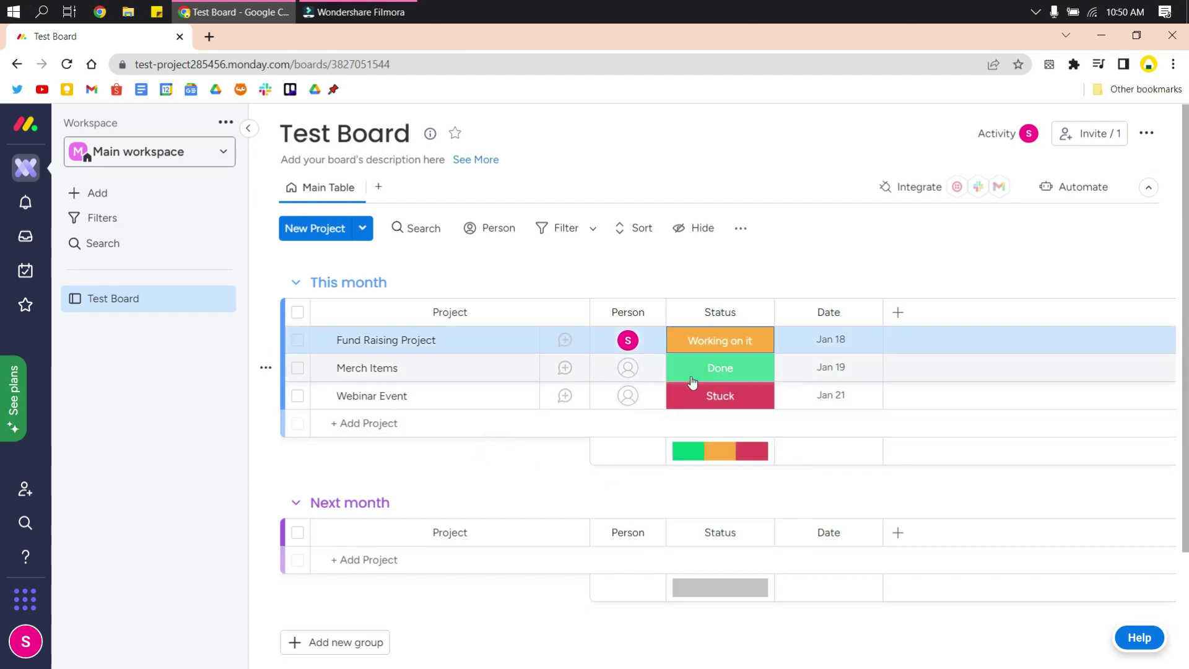
{"action": "left_click", "coordinate": [704, 375]}
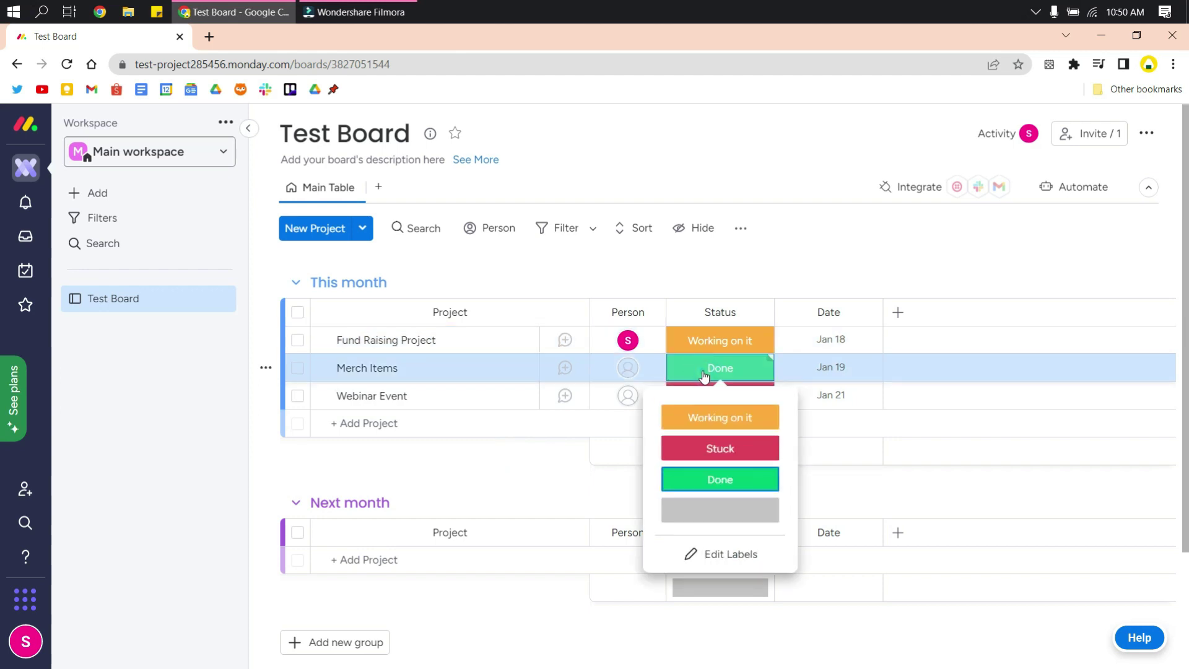
{"action": "left_click", "coordinate": [730, 556]}
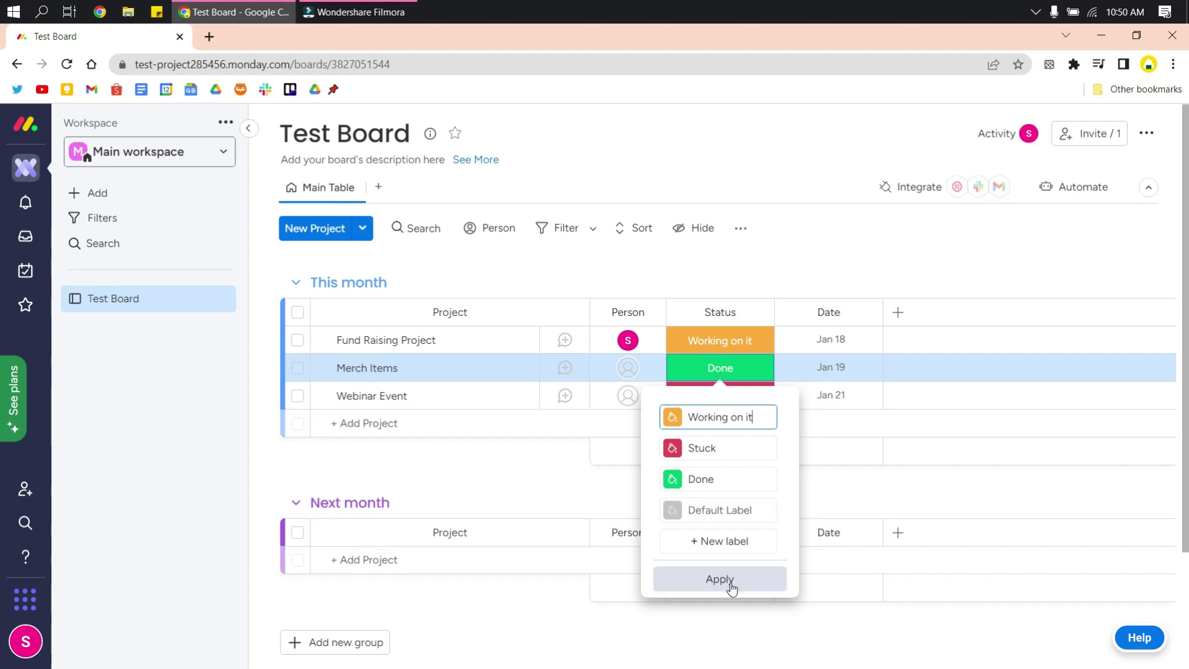
{"action": "left_click", "coordinate": [849, 486]}
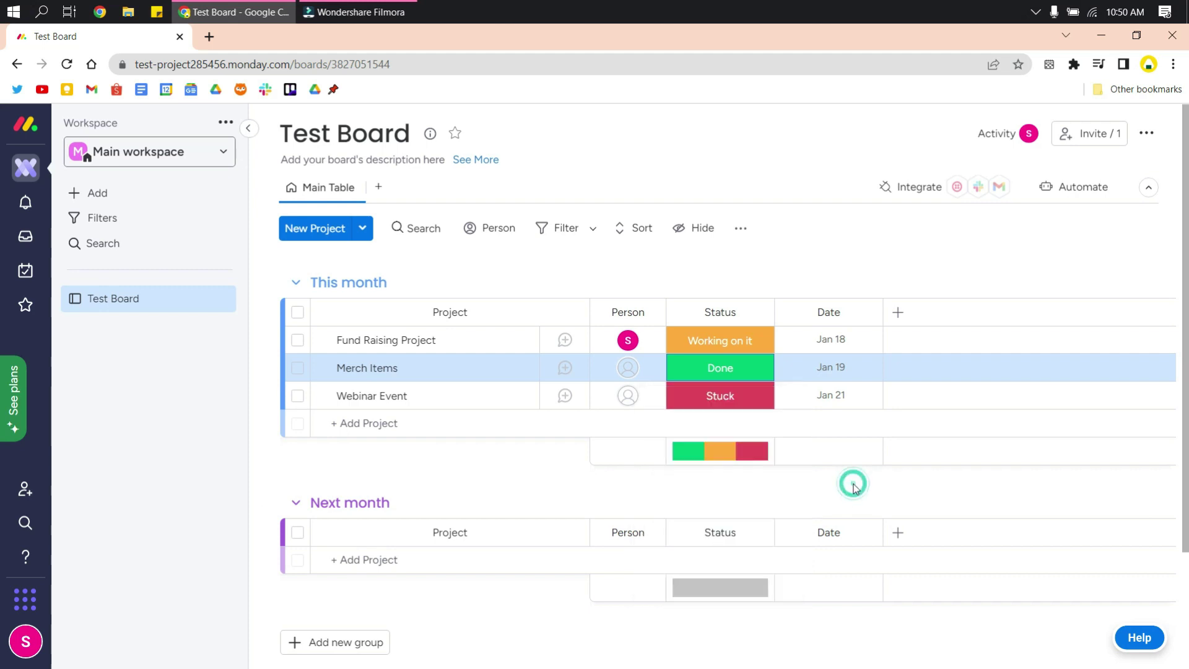
- Set the status of both Merch Items and Webinar Event to Working on it
{"action": "left_click", "coordinate": [714, 370]}
{"action": "left_click", "coordinate": [720, 417]}
{"action": "left_click", "coordinate": [722, 396]}
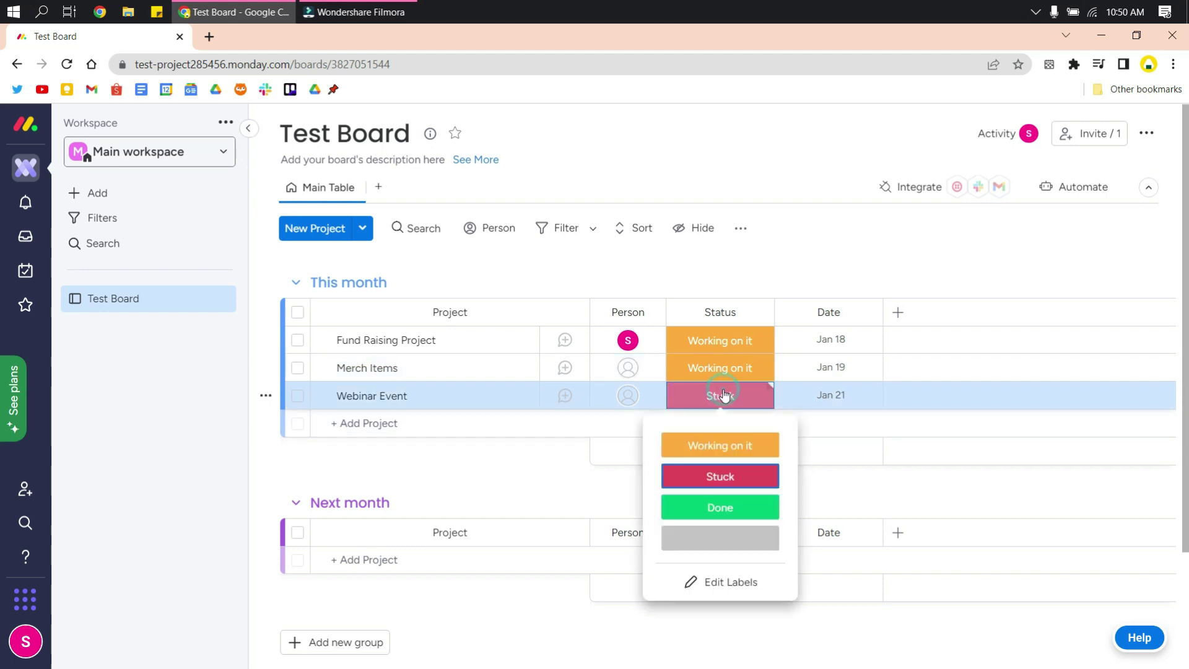
{"action": "left_click", "coordinate": [726, 446]}
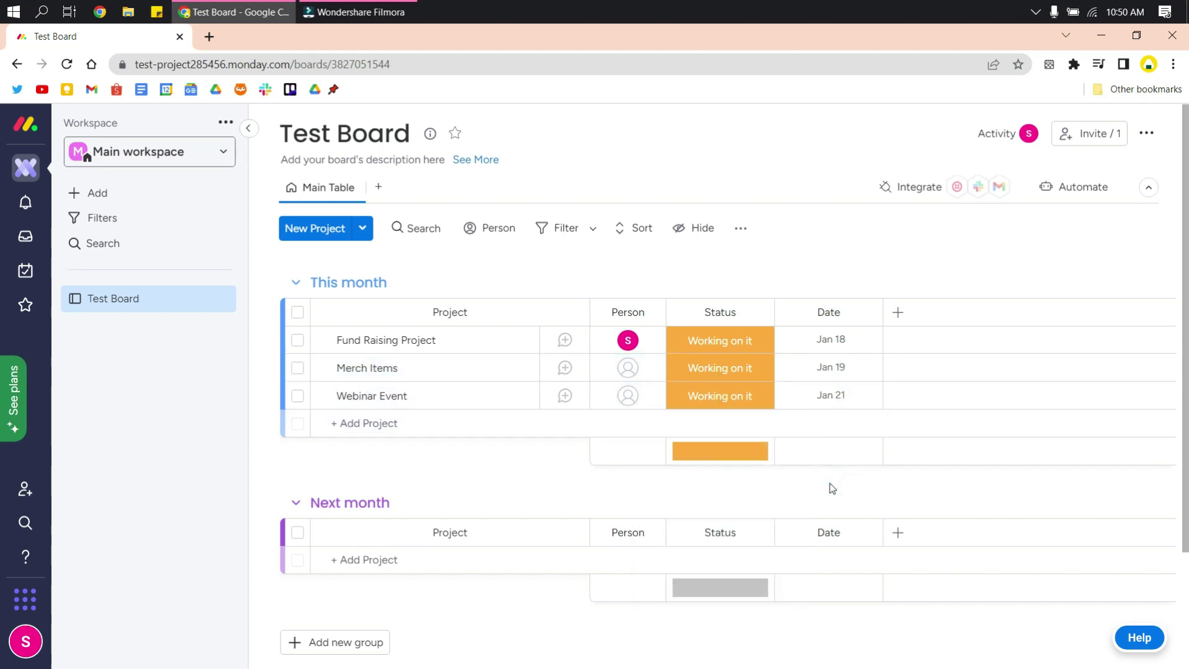
- Set the dates of all three projects in the This month group to Jan 31
{"action": "left_click", "coordinate": [830, 340]}
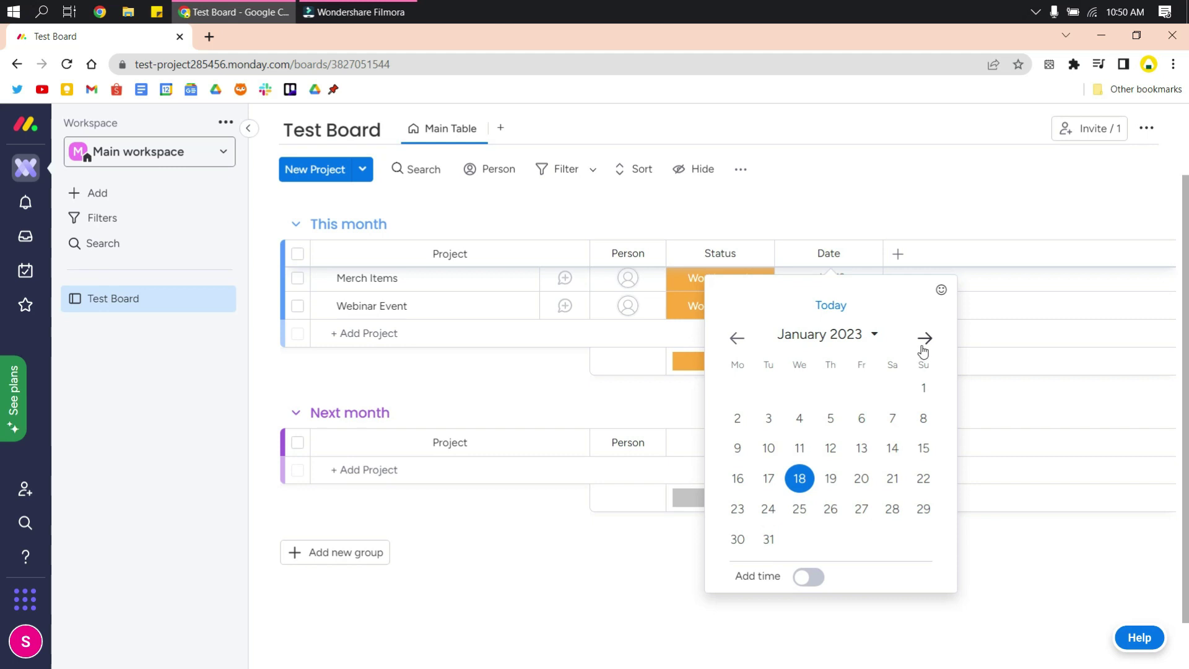
{"action": "left_click", "coordinate": [768, 539]}
{"action": "left_click", "coordinate": [876, 365]}
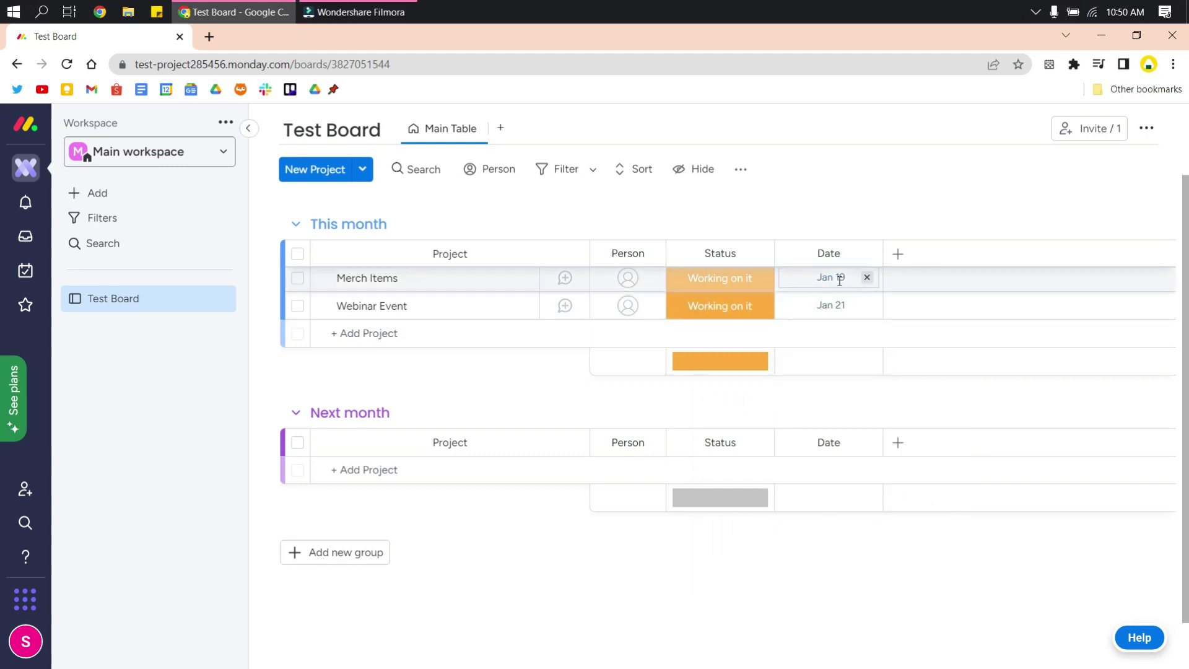
{"action": "scroll", "coordinate": [817, 384], "scroll_direction": "up", "scroll_amount": 2}
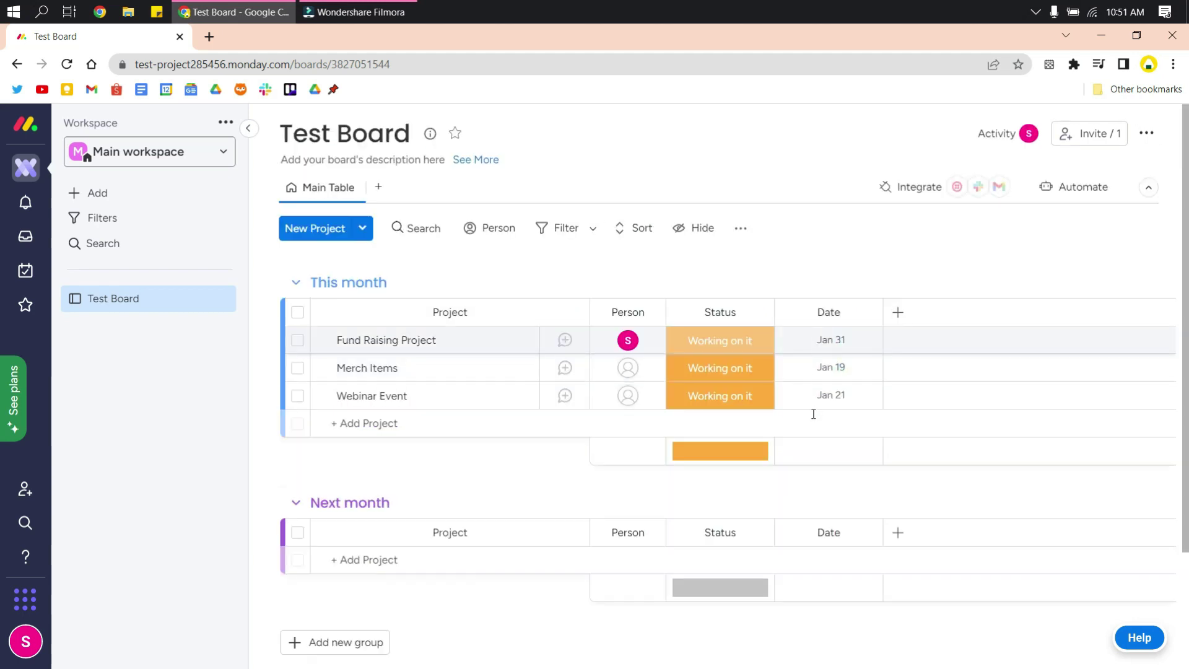
{"action": "left_click", "coordinate": [836, 370]}
{"action": "left_click", "coordinate": [934, 336]}
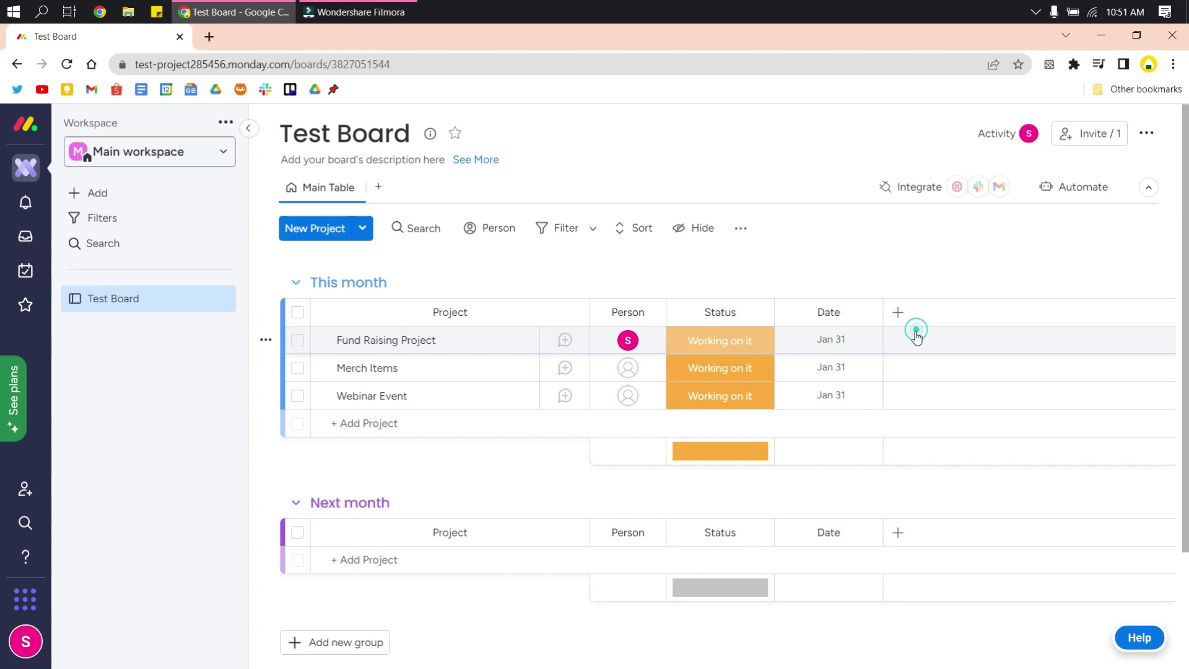
- Review the column types that can be added to the This month group without adding one
{"action": "left_click", "coordinate": [898, 314]}
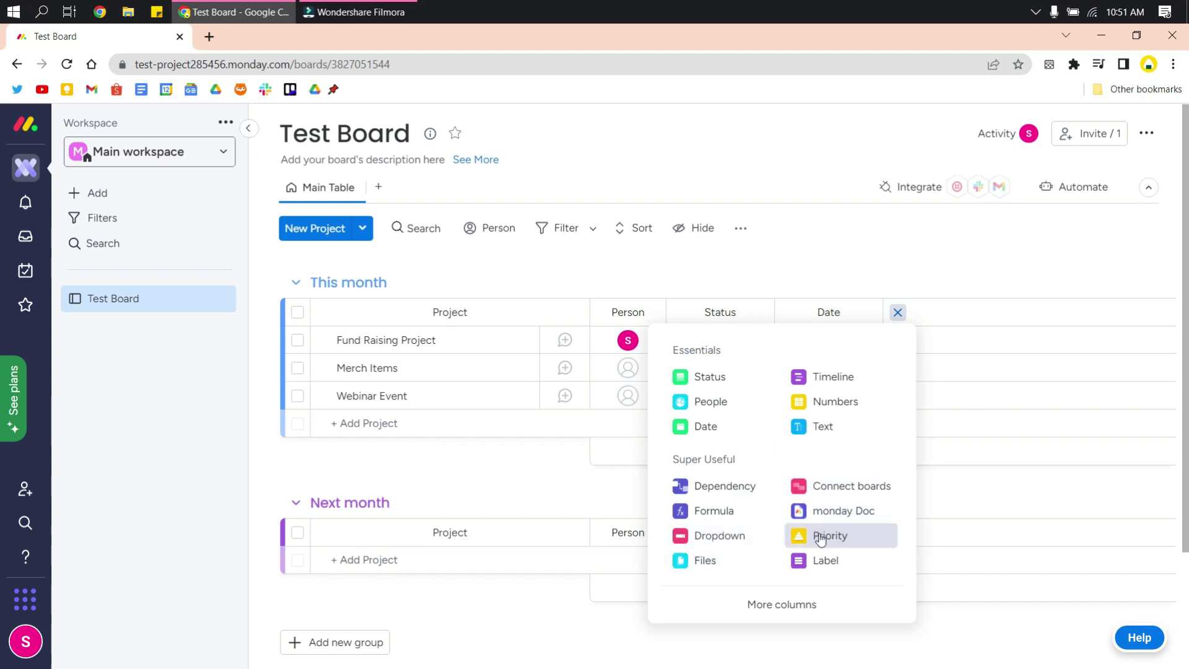
{"action": "left_click", "coordinate": [1016, 482]}
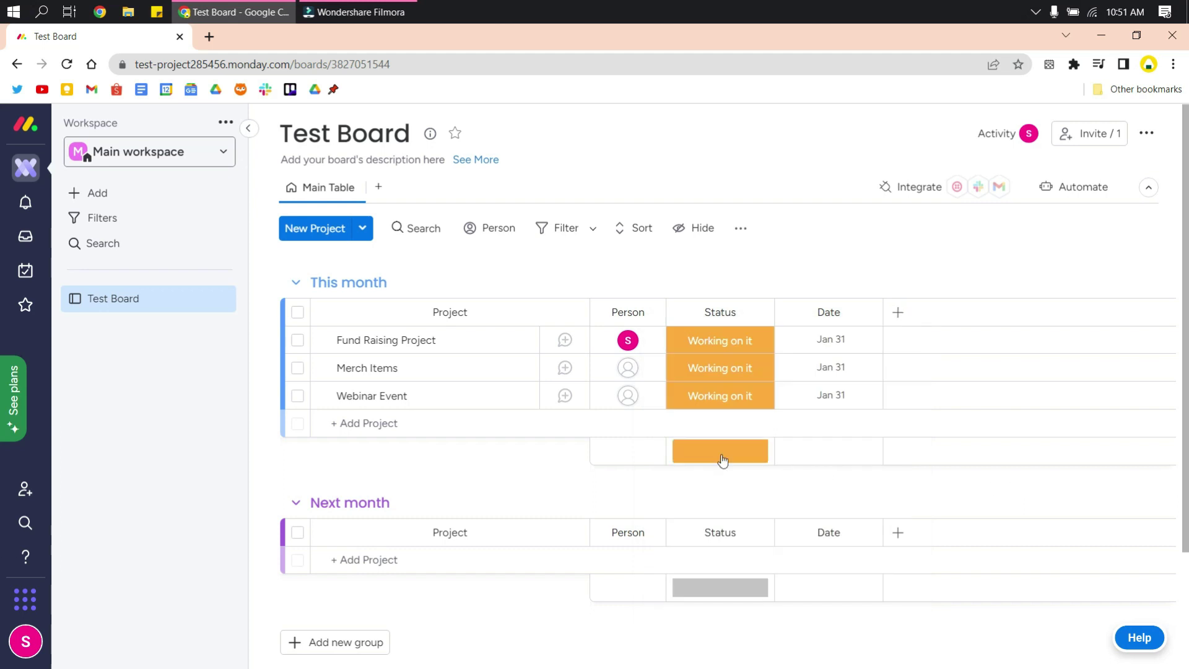
{"action": "left_click", "coordinate": [644, 457]}
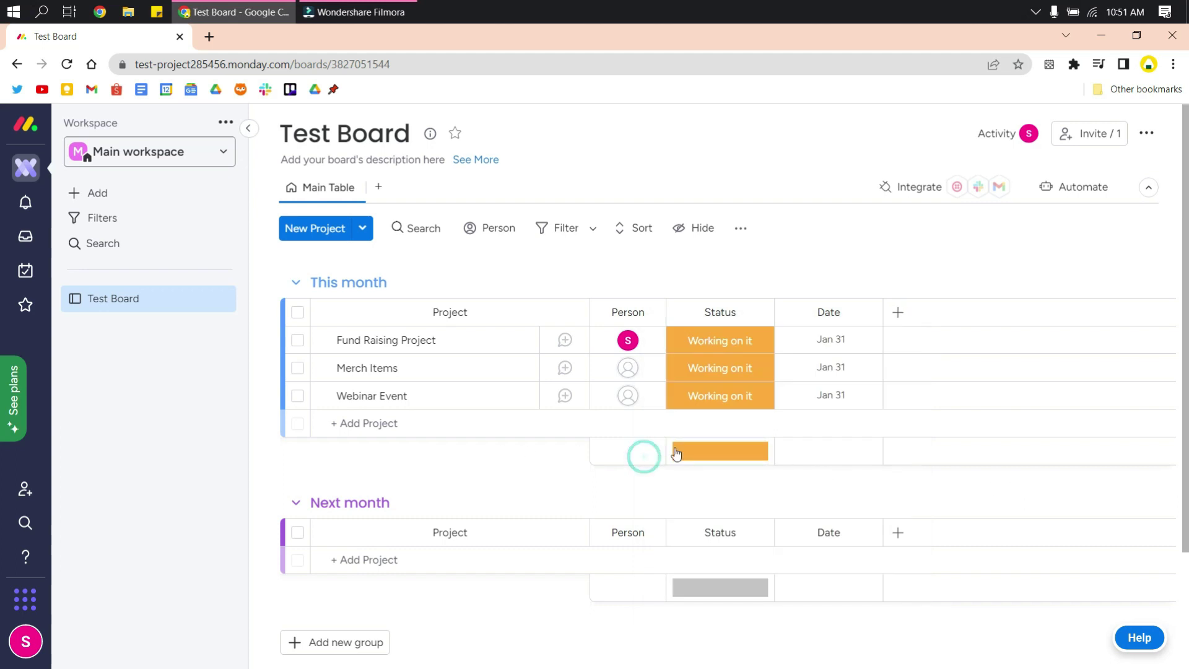
{"action": "left_click", "coordinate": [837, 456]}
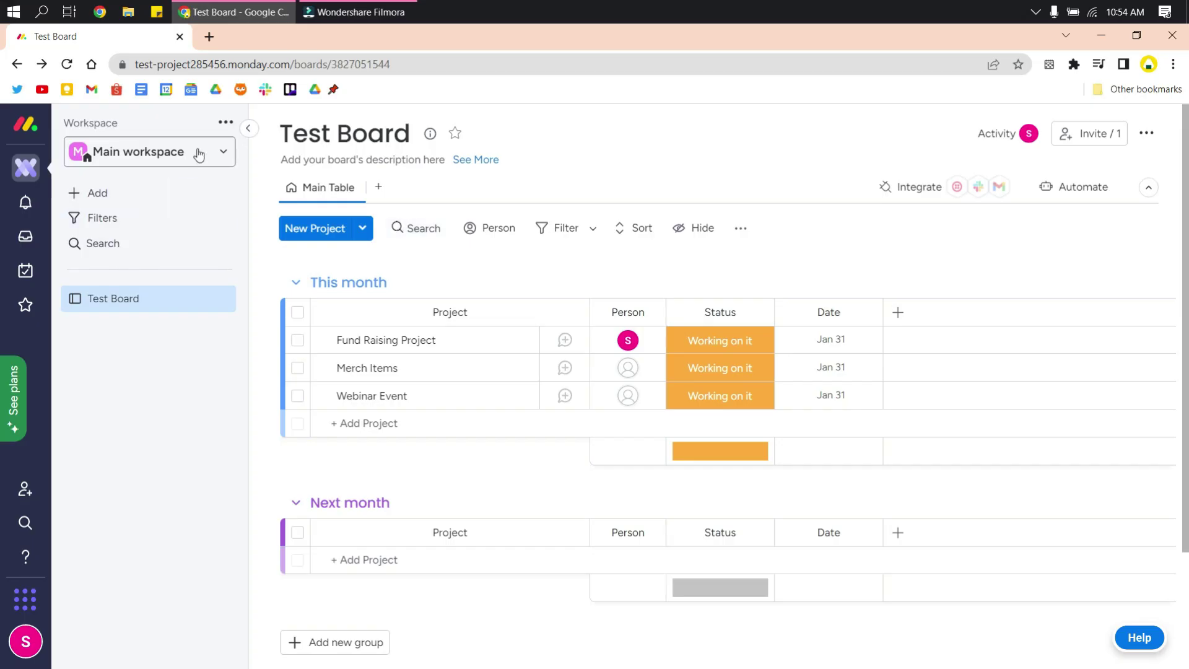
- Look at the workspace list and the form for adding a new workspace, and close it without creating one
{"action": "left_click", "coordinate": [198, 152]}
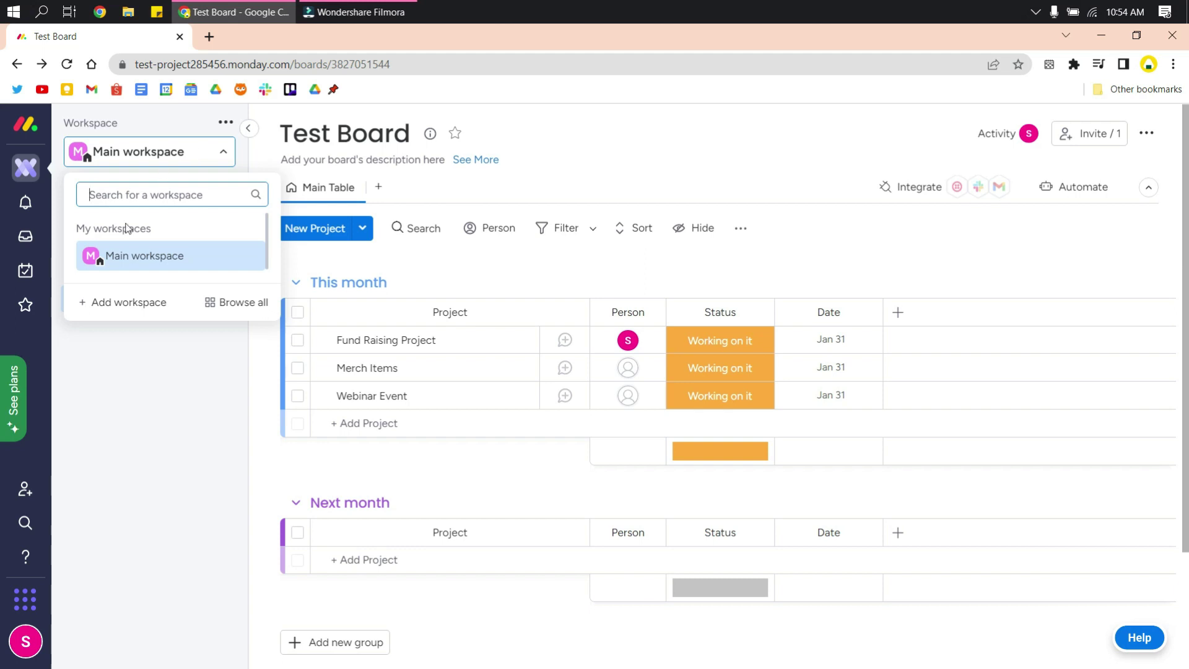
{"action": "left_click", "coordinate": [114, 298]}
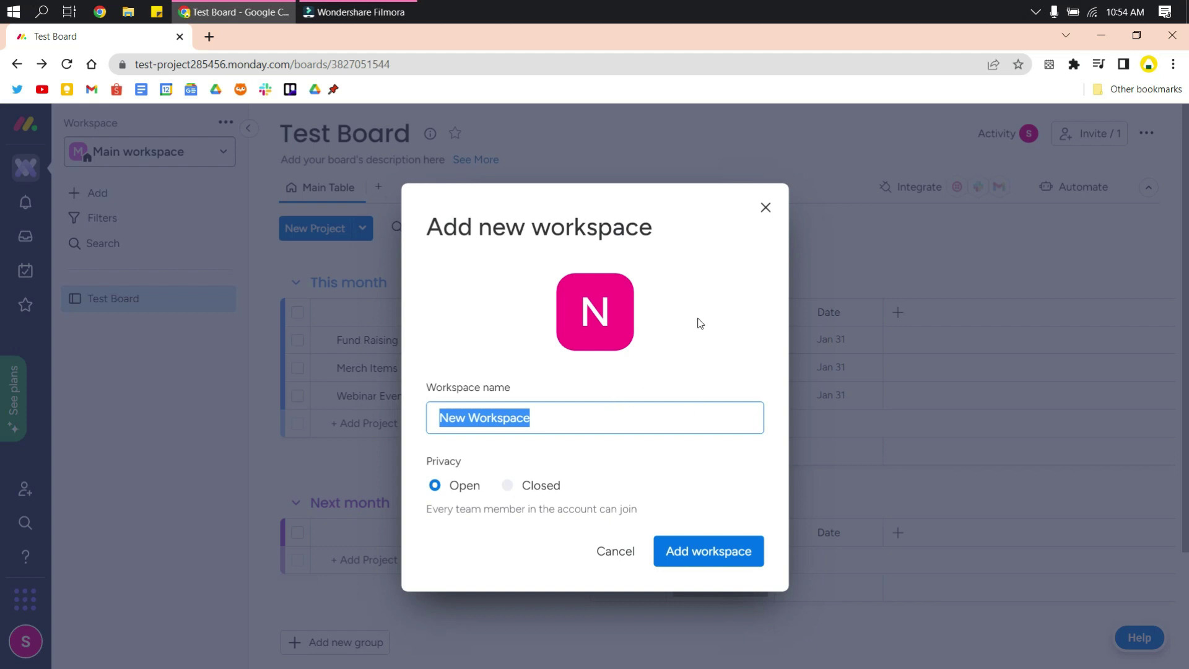
{"action": "left_click", "coordinate": [764, 210]}
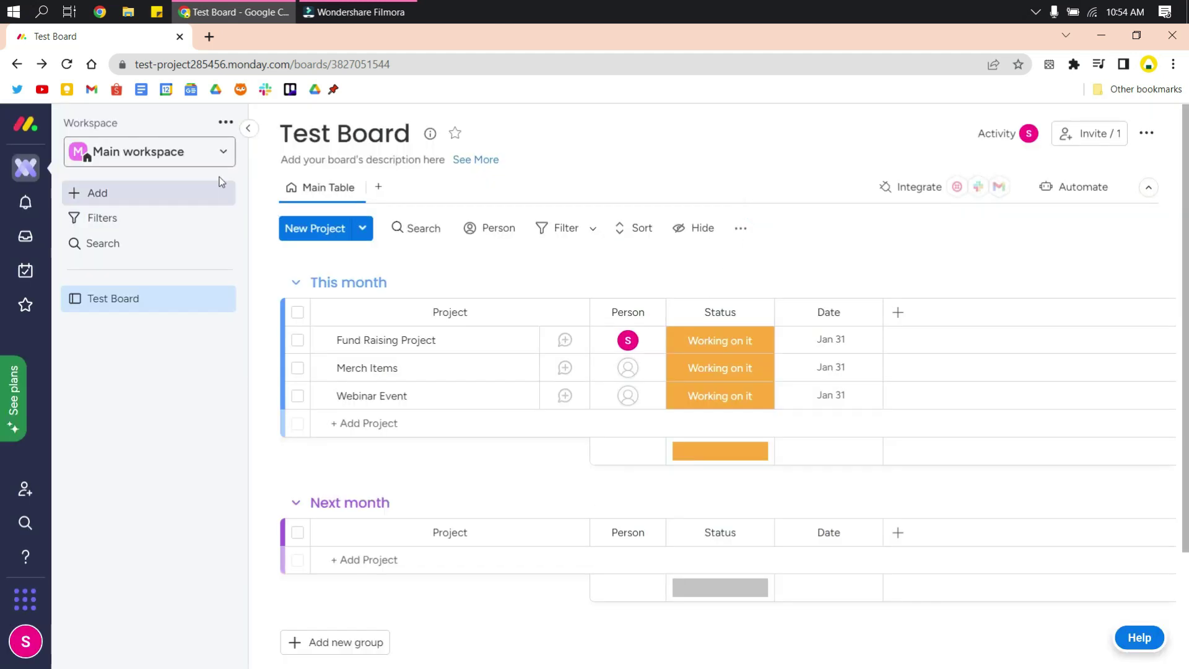
{"action": "right_click", "coordinate": [114, 351]}
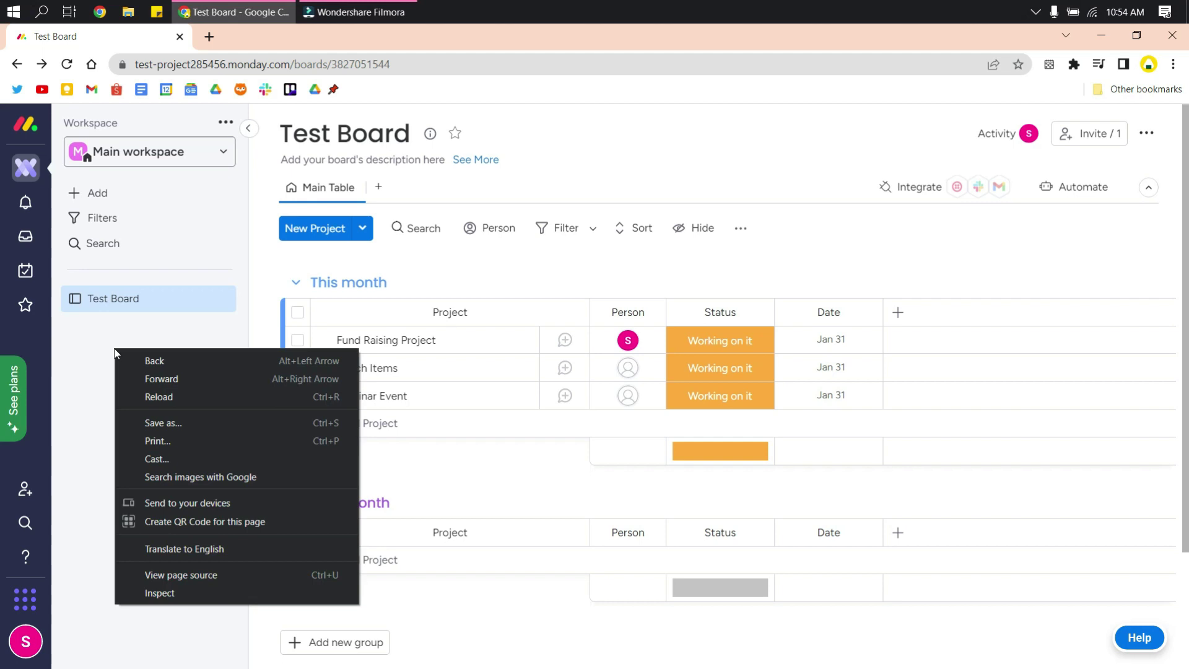
{"action": "left_click", "coordinate": [96, 355]}
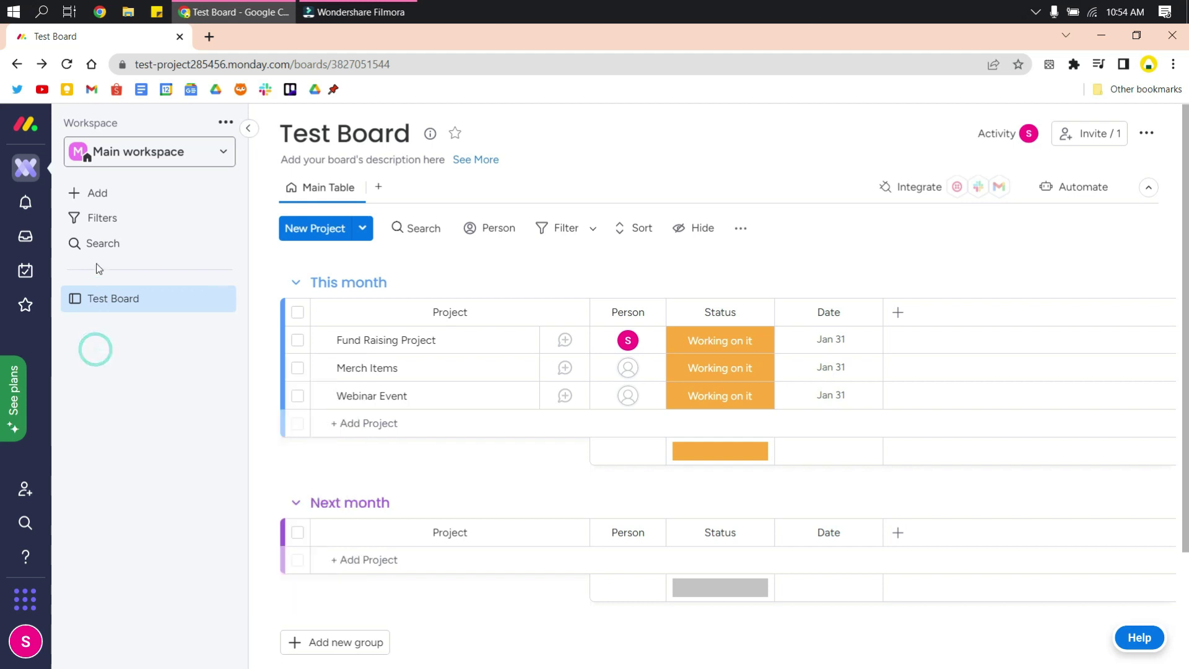
- Add a new folder named NGO to the Main workspace
{"action": "left_click", "coordinate": [116, 197]}
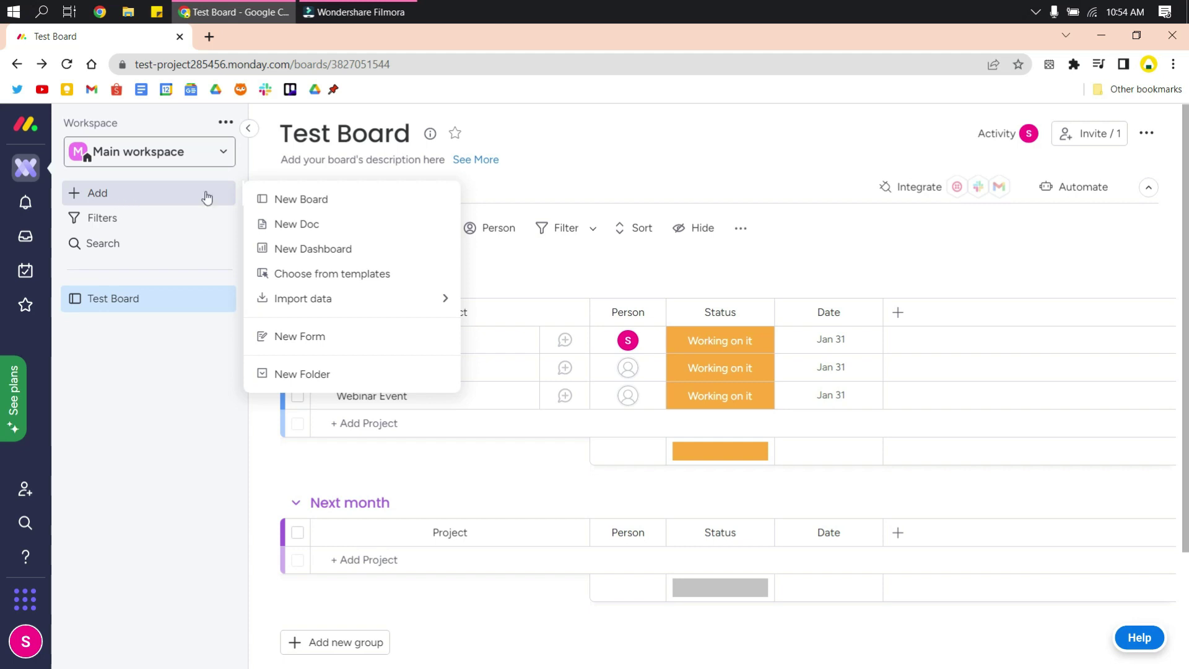
{"action": "left_click", "coordinate": [308, 374]}
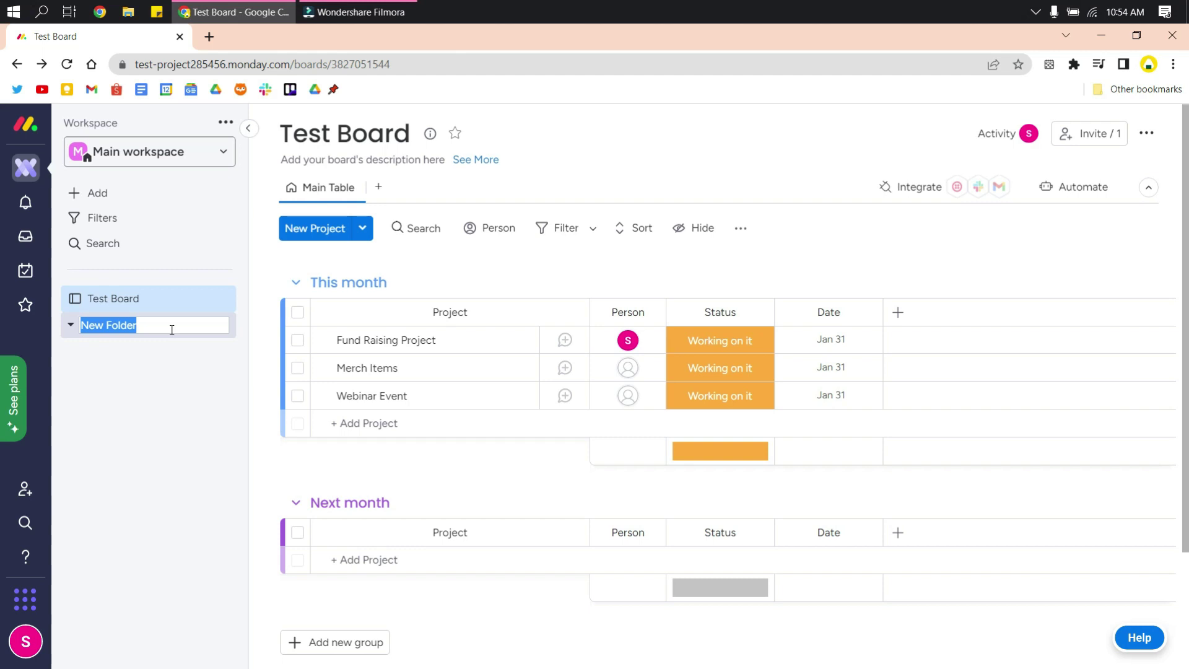
{"action": "type", "text": "NGO"}
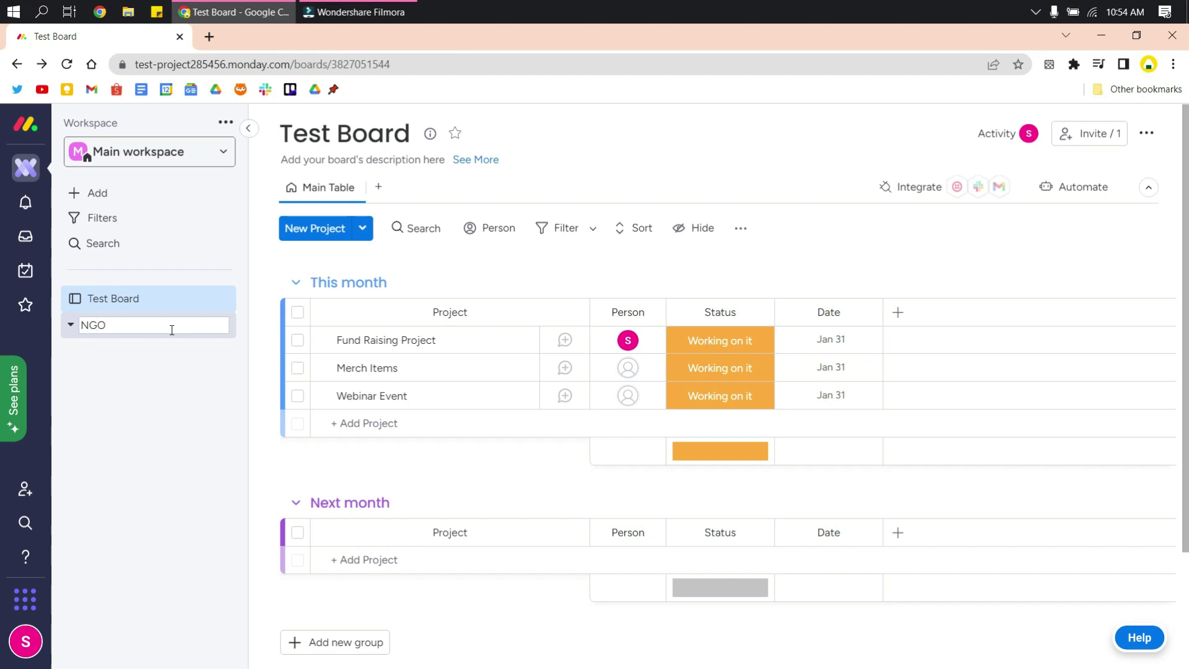
{"action": "key", "text": "Return"}
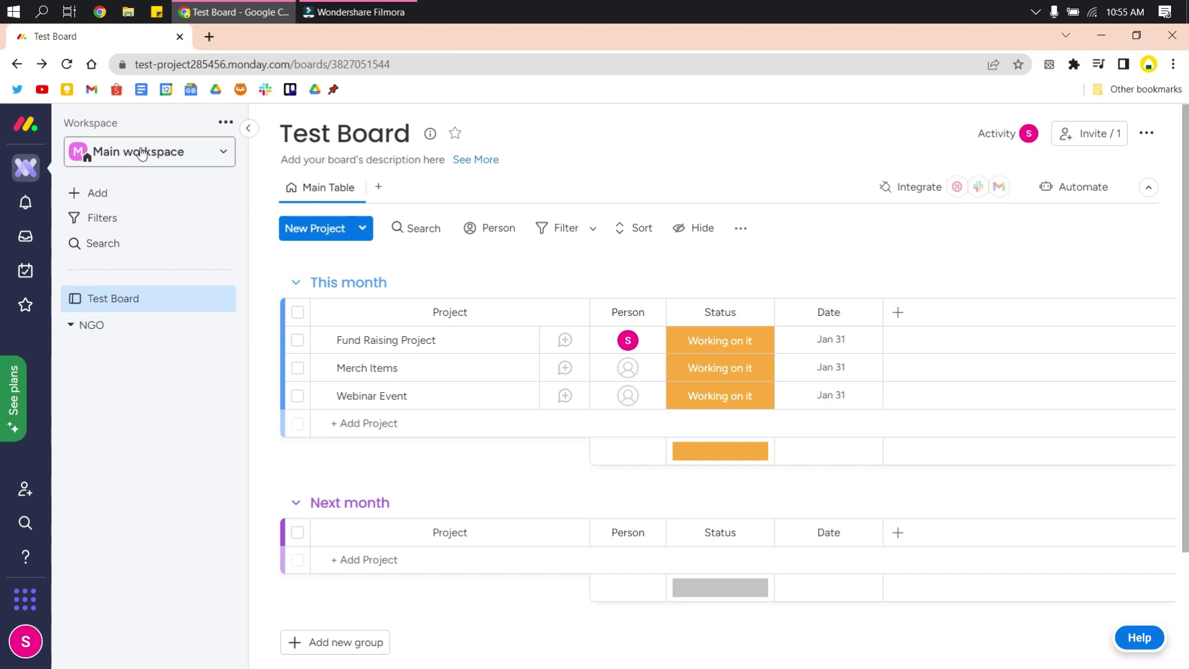
- Add a second folder named Clients to the Main workspace
{"action": "left_click", "coordinate": [110, 197]}
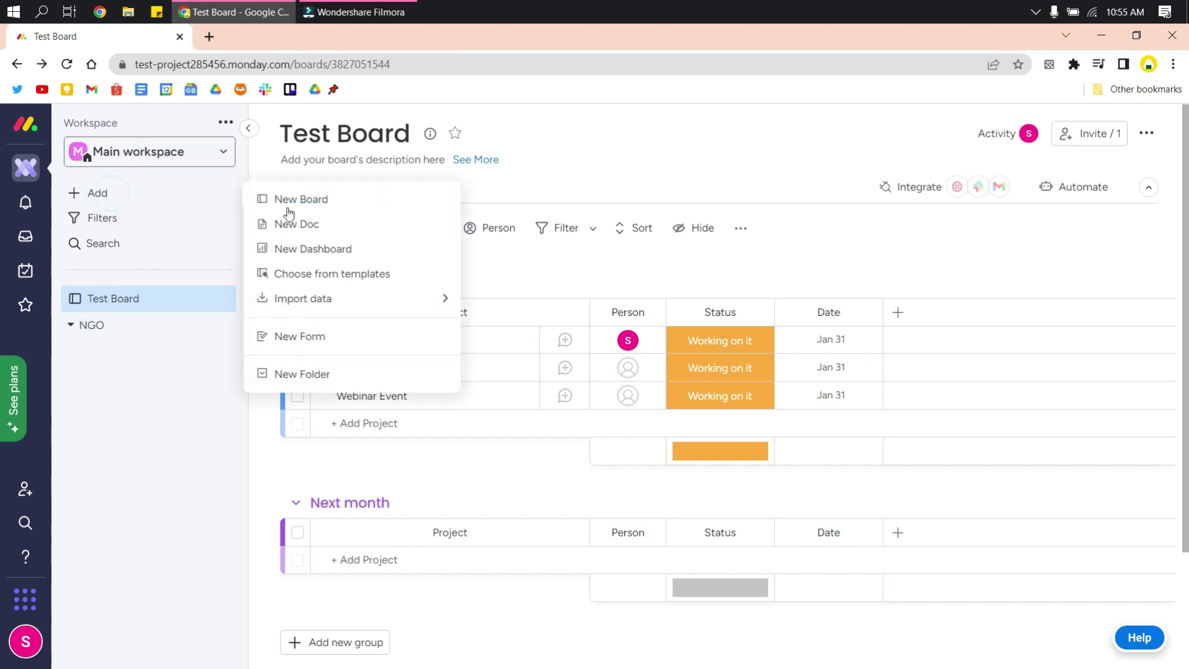
{"action": "left_click", "coordinate": [317, 375]}
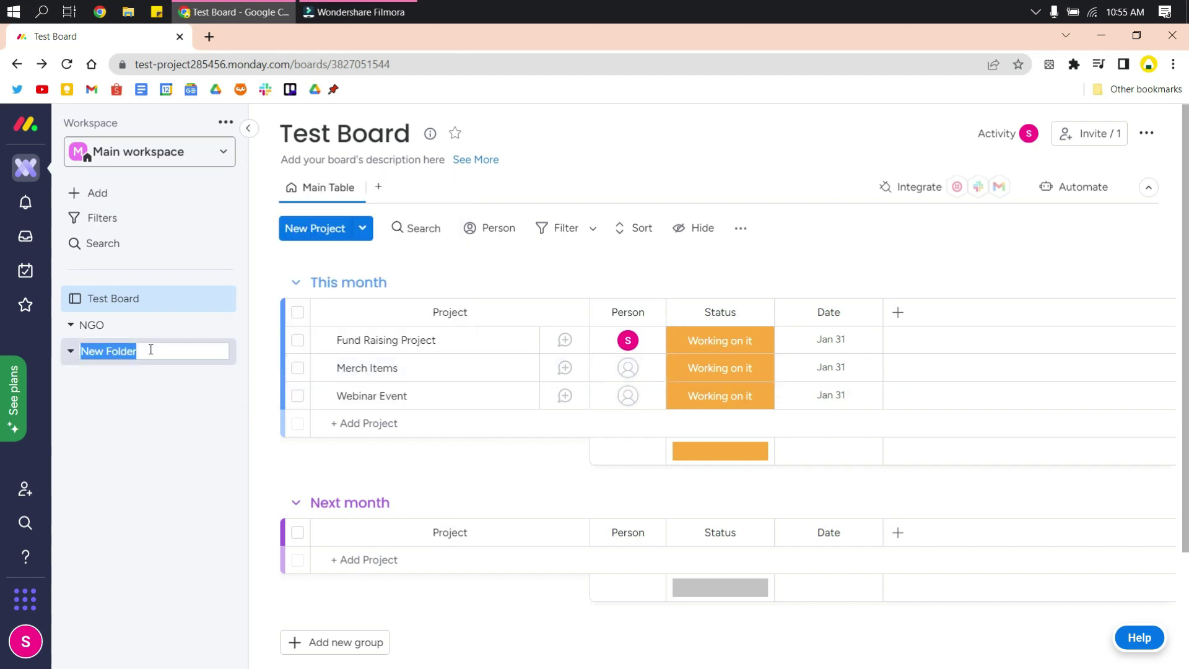
{"action": "type", "text": "Clients"}
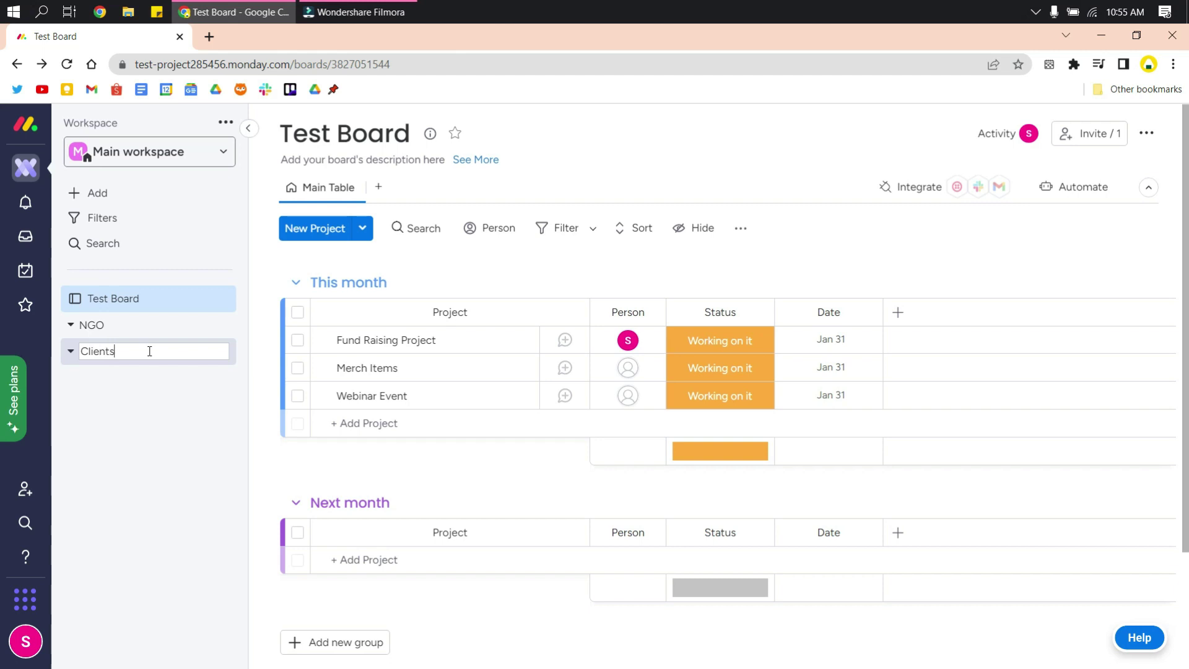
{"action": "key", "text": "Return"}
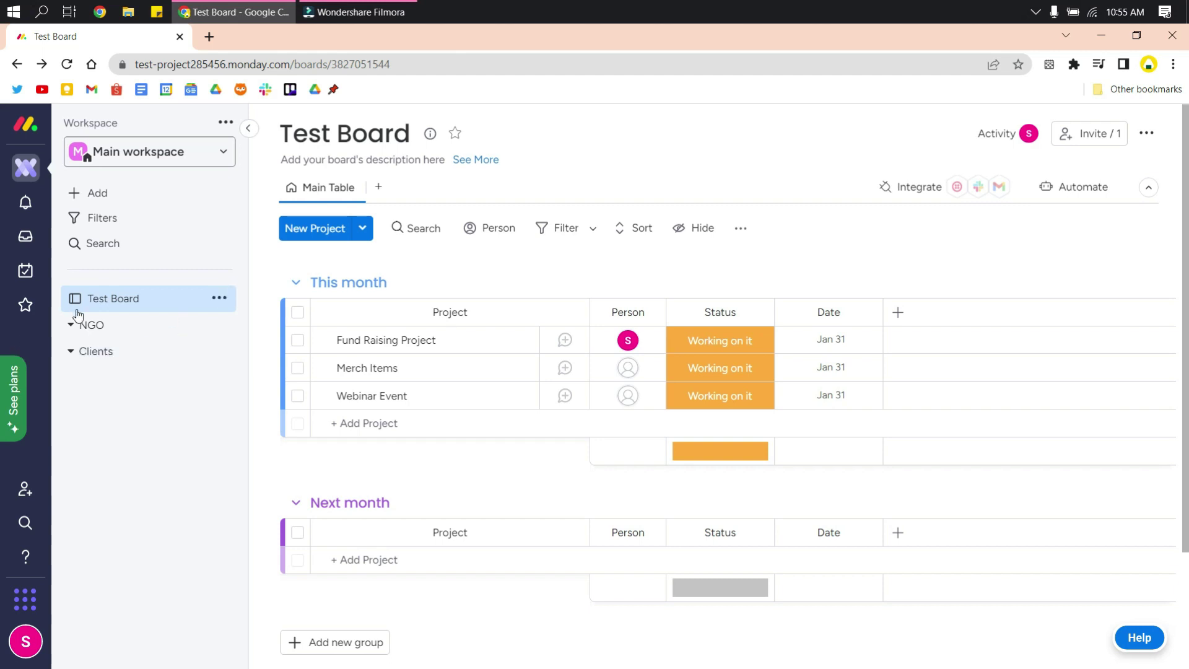
- Change the NGO folder's color to green and the Clients folder's color to red
{"action": "left_click", "coordinate": [176, 332]}
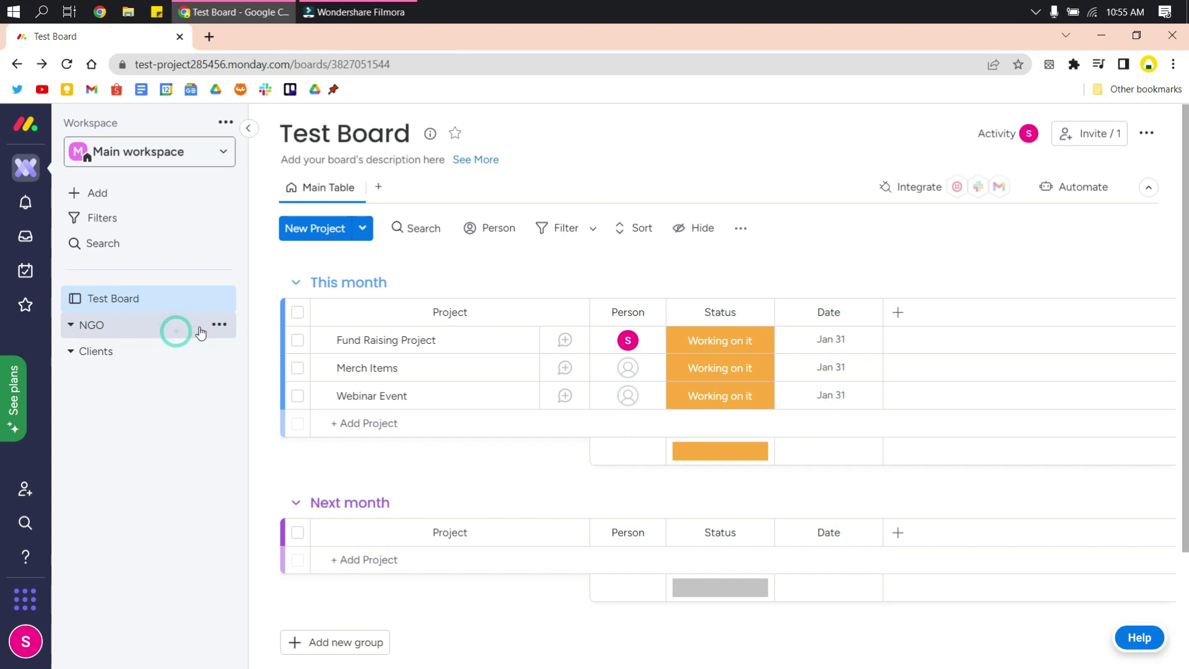
{"action": "left_click", "coordinate": [220, 326]}
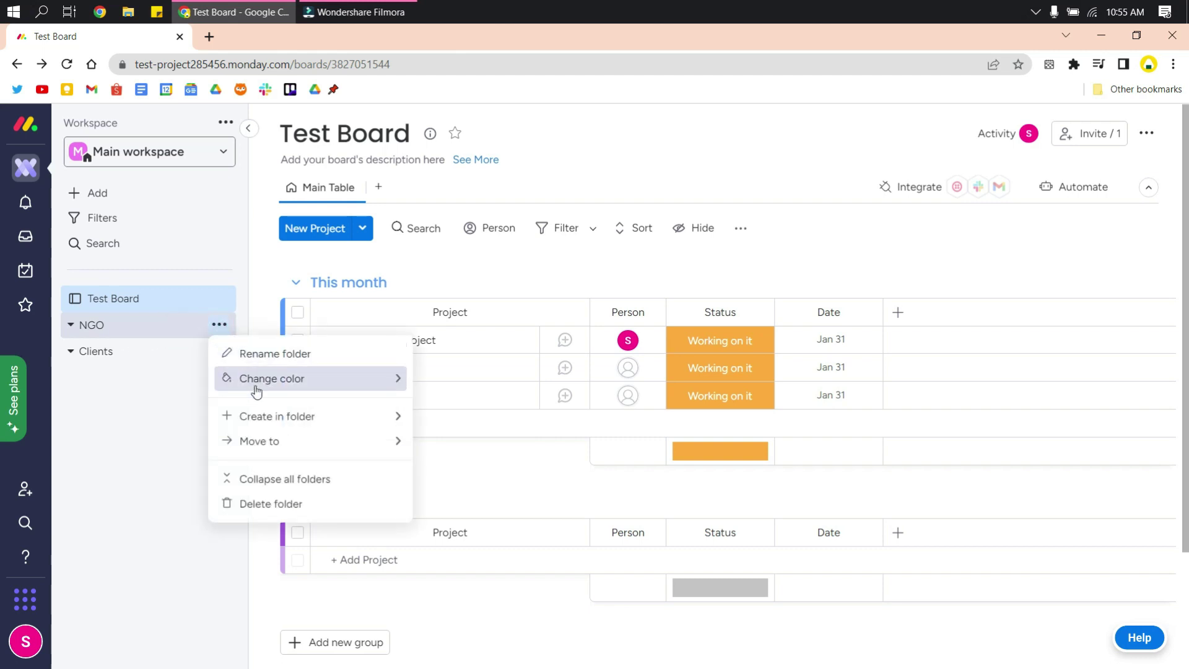
{"action": "mouse_move", "coordinate": [256, 381]}
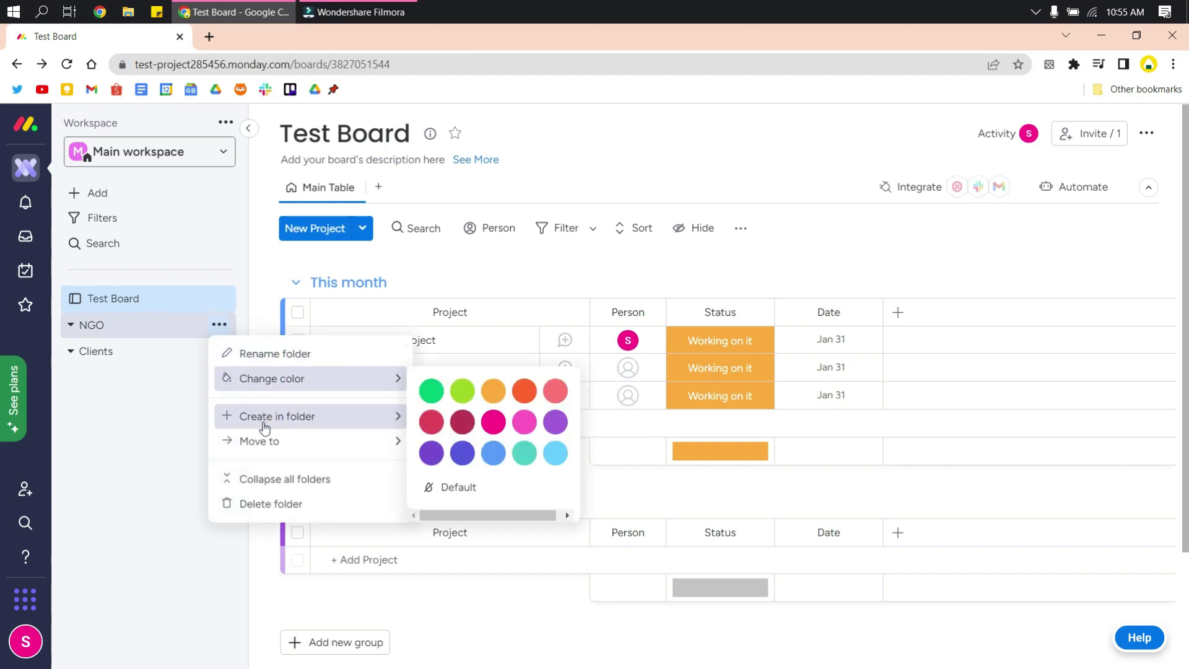
{"action": "left_click", "coordinate": [426, 392]}
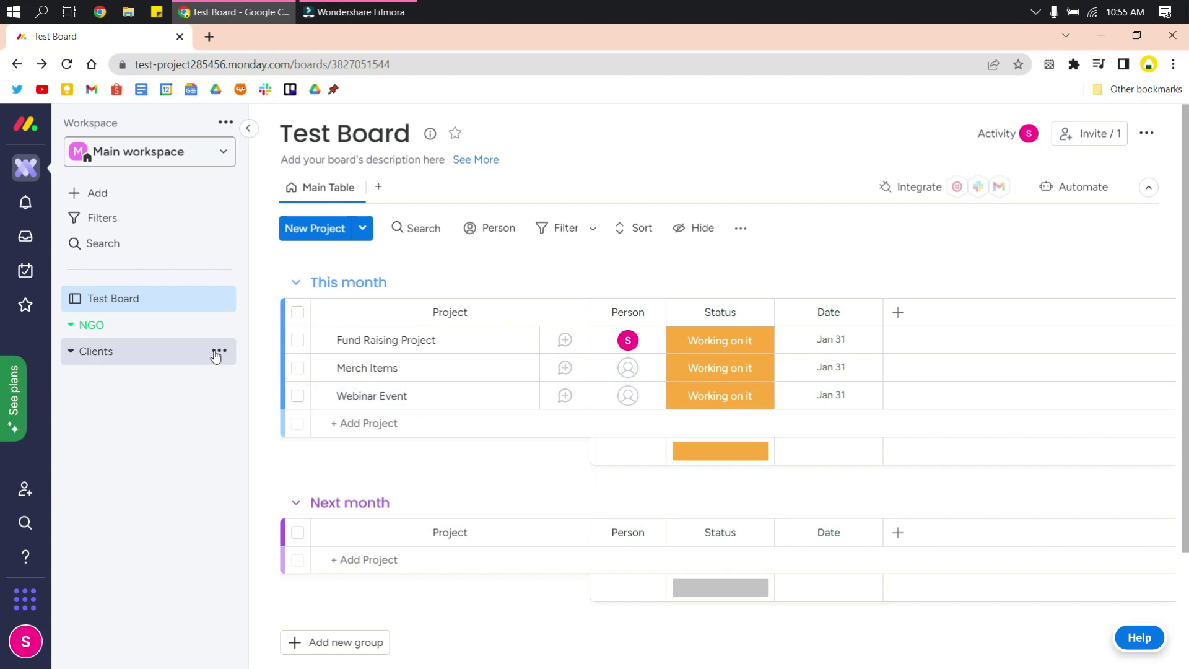
{"action": "left_click", "coordinate": [217, 354]}
{"action": "mouse_move", "coordinate": [247, 404]}
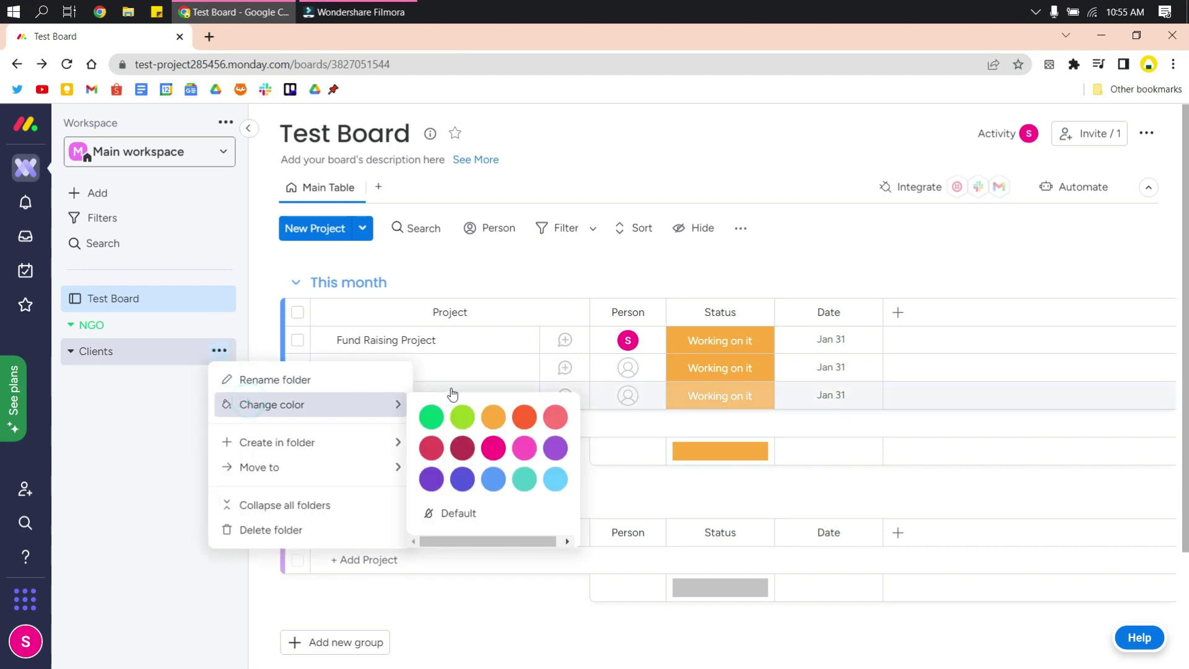
{"action": "left_click", "coordinate": [431, 447]}
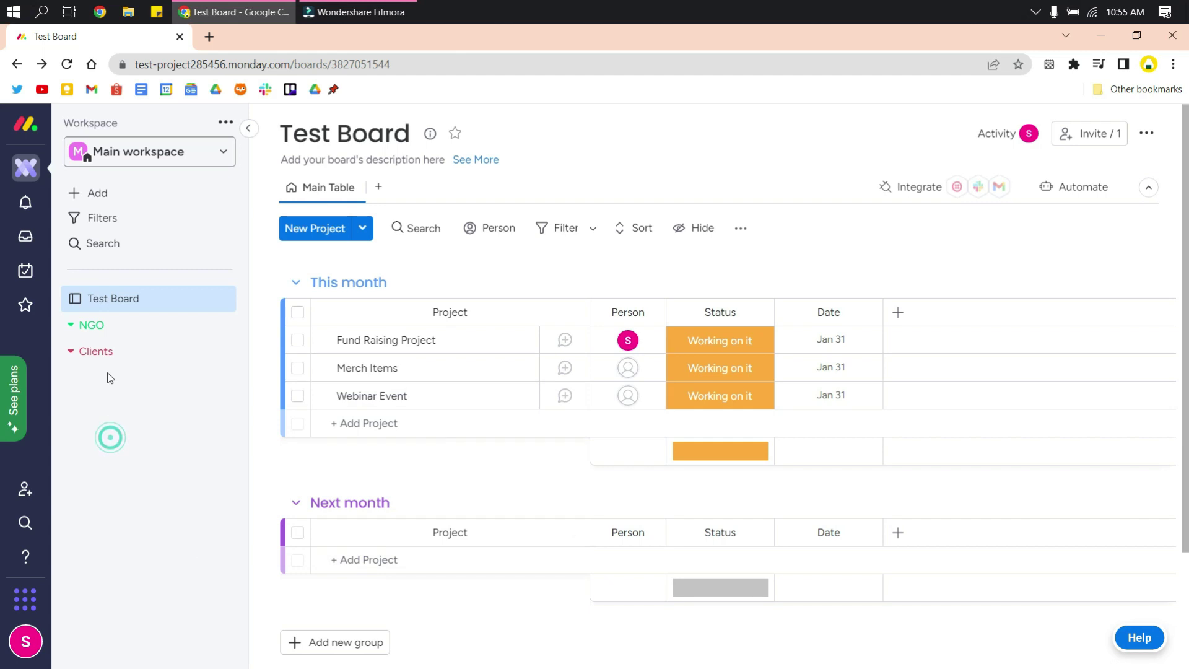
- Create a board named NGO 1 in the NGO folder, with Main privacy and Campaigns as the managed item type
{"action": "left_click", "coordinate": [219, 324]}
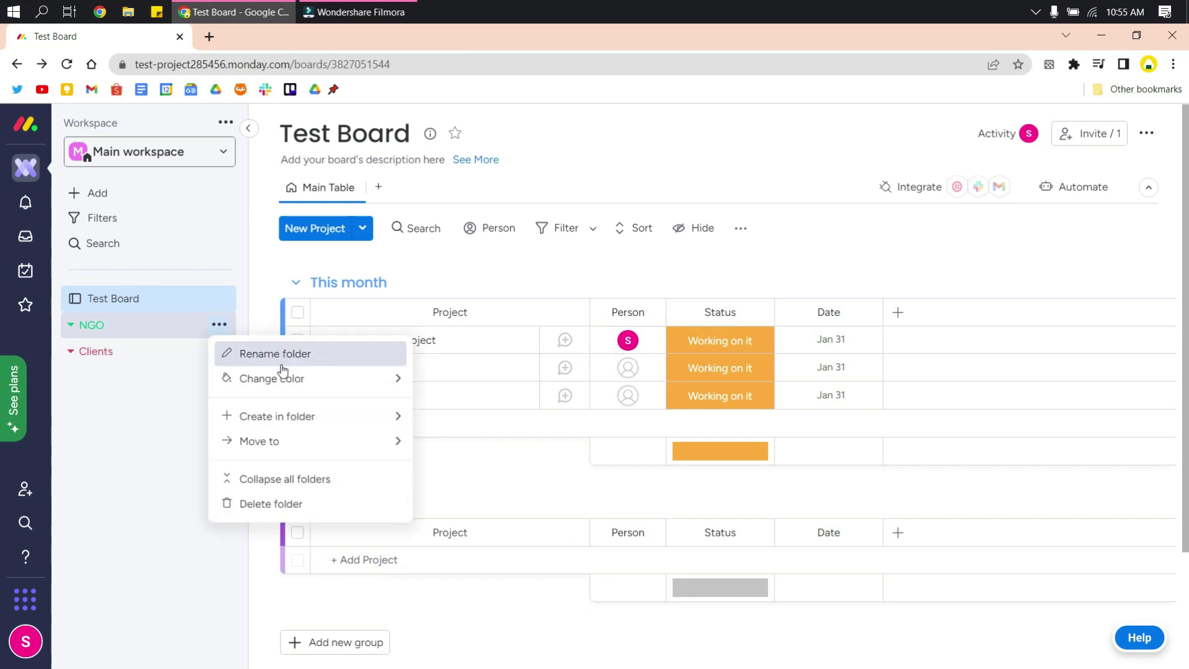
{"action": "mouse_move", "coordinate": [294, 430]}
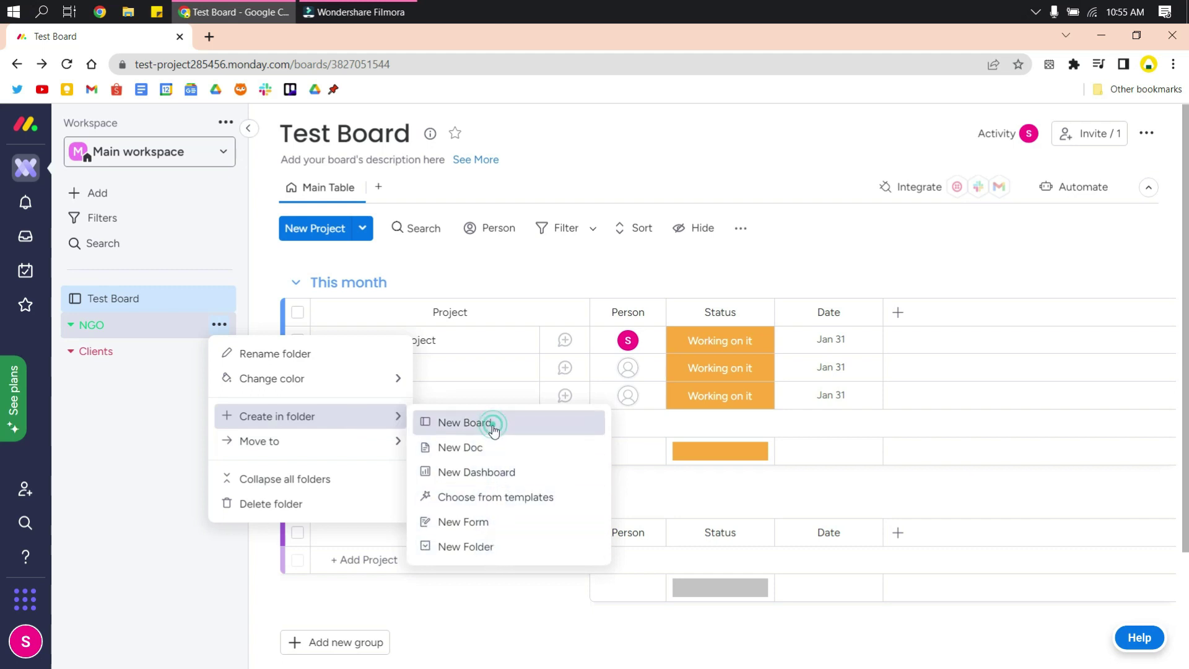
{"action": "left_click", "coordinate": [494, 427]}
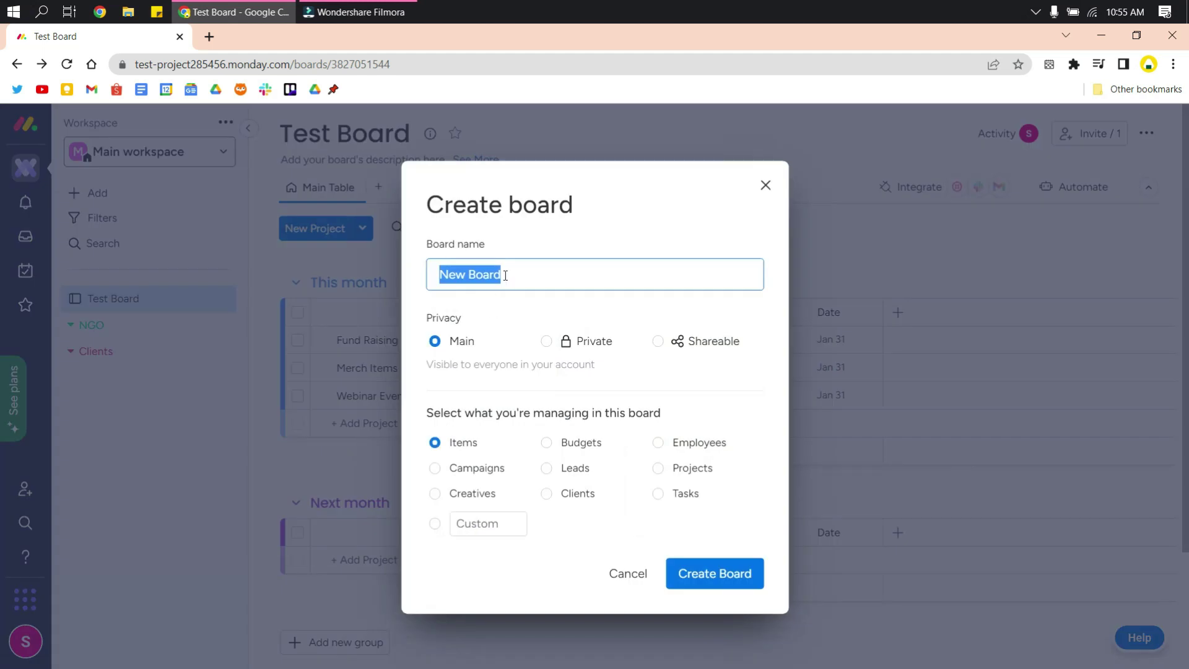
{"action": "type", "text": "NGO 1"}
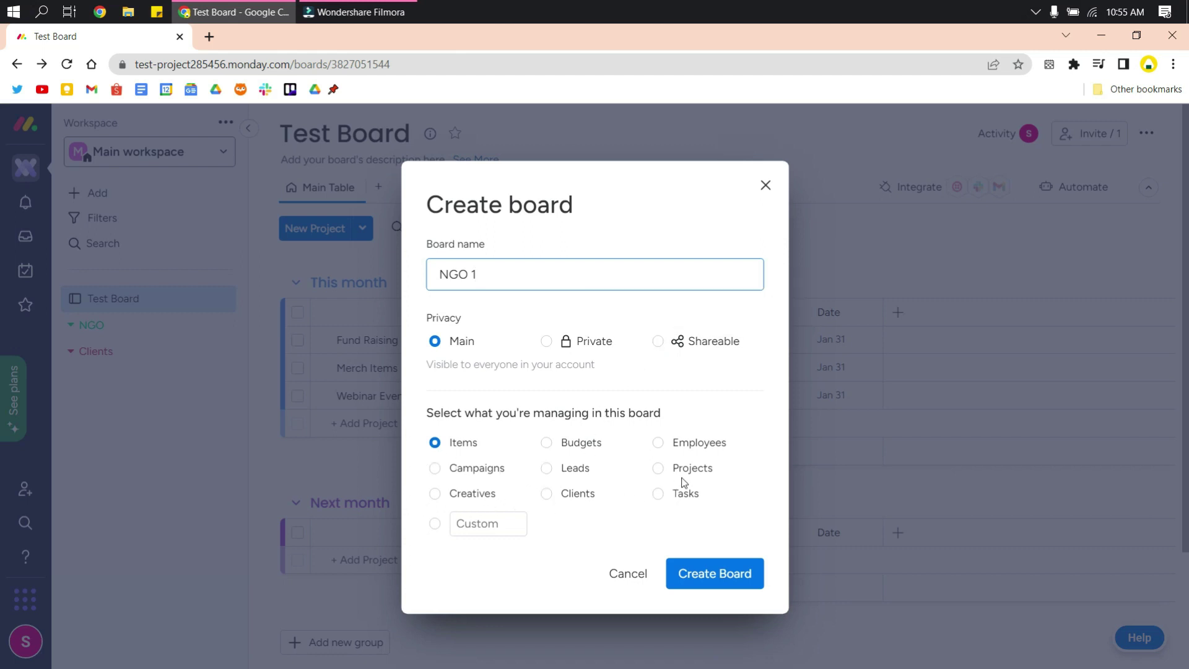
{"action": "left_click", "coordinate": [437, 469]}
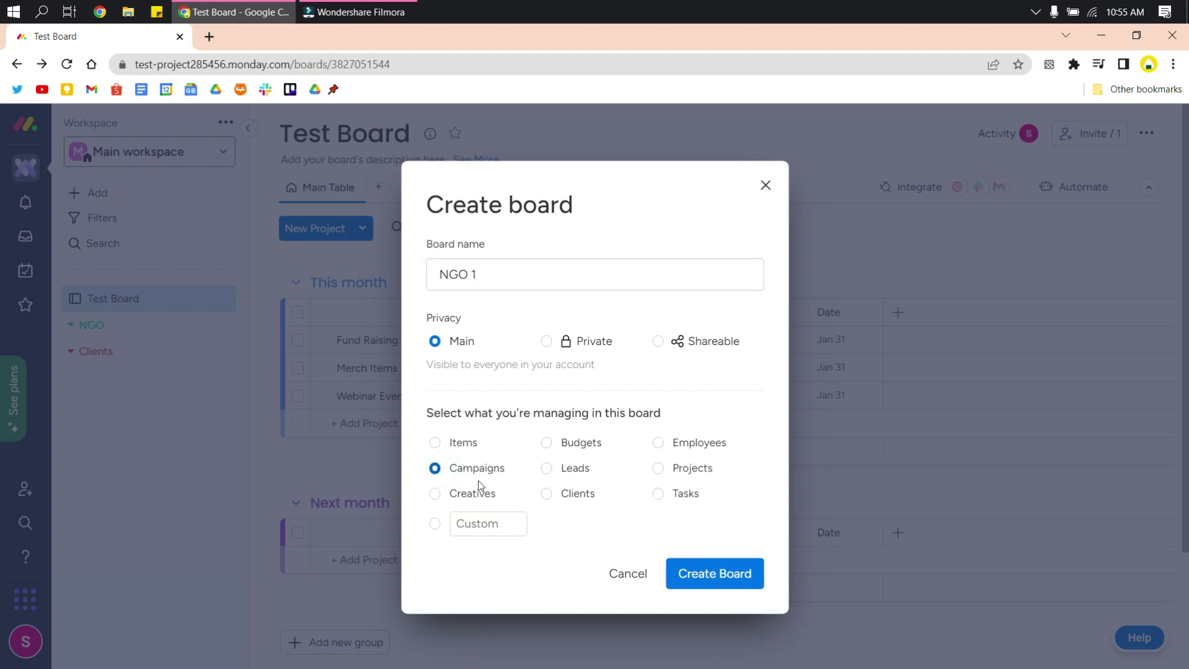
{"action": "left_click", "coordinate": [704, 581]}
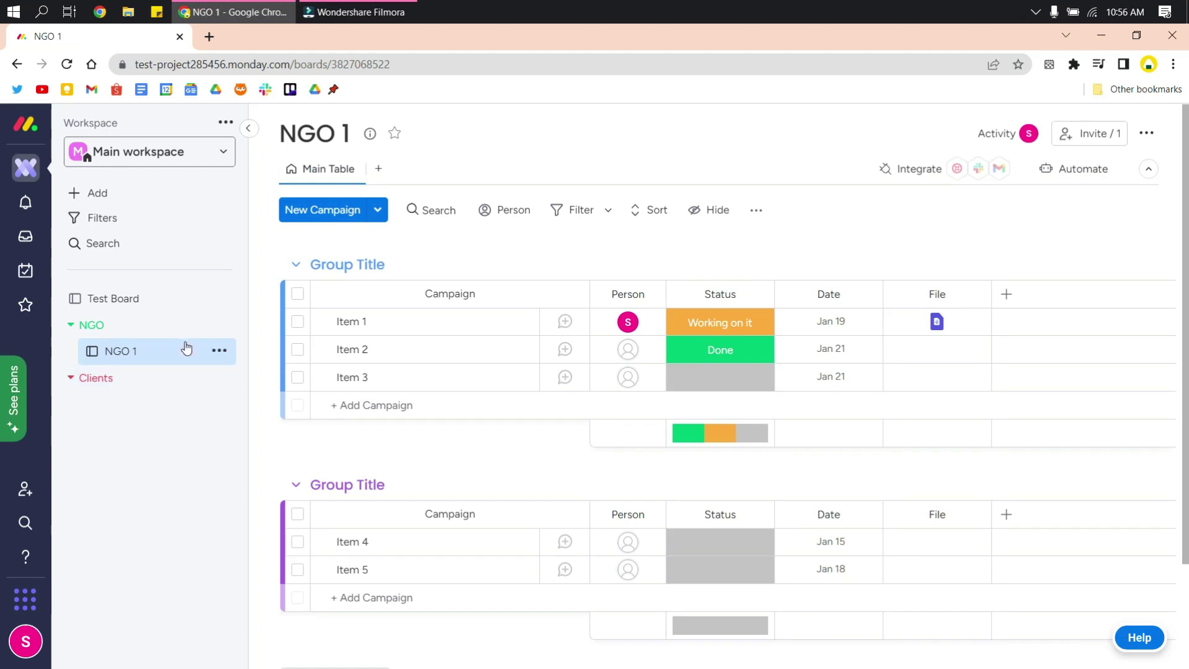
- Create a second board named NGO 2 in the NGO folder, with Main privacy and Creatives as the managed item type
{"action": "left_click", "coordinate": [224, 322]}
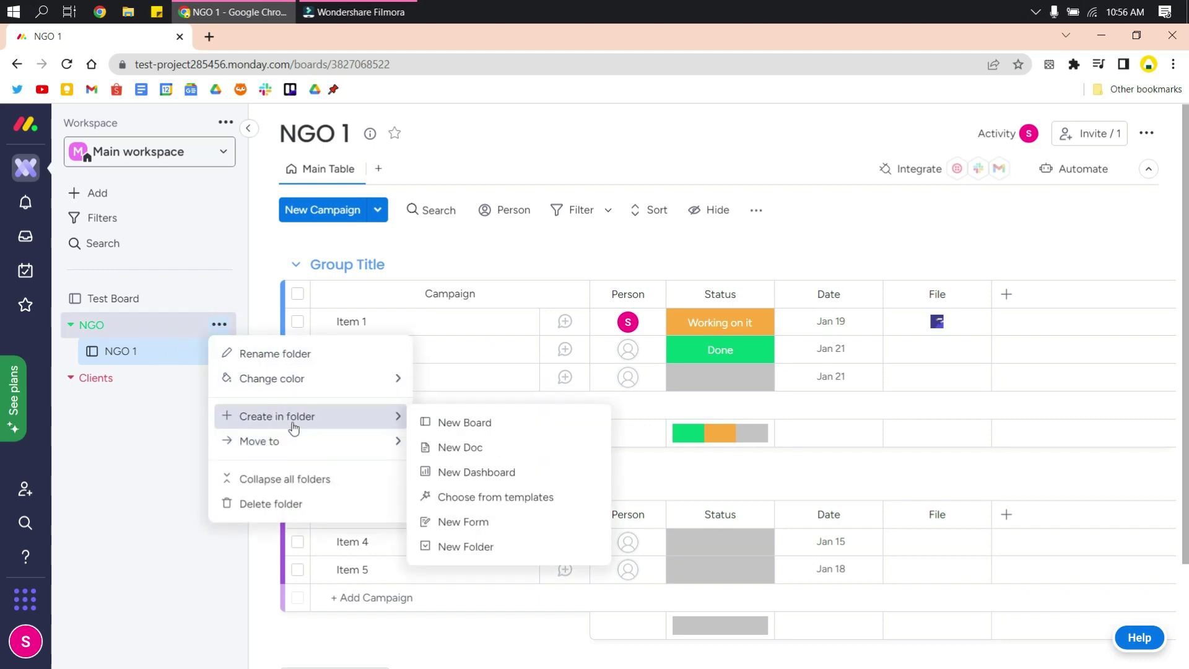
{"action": "left_click", "coordinate": [470, 426]}
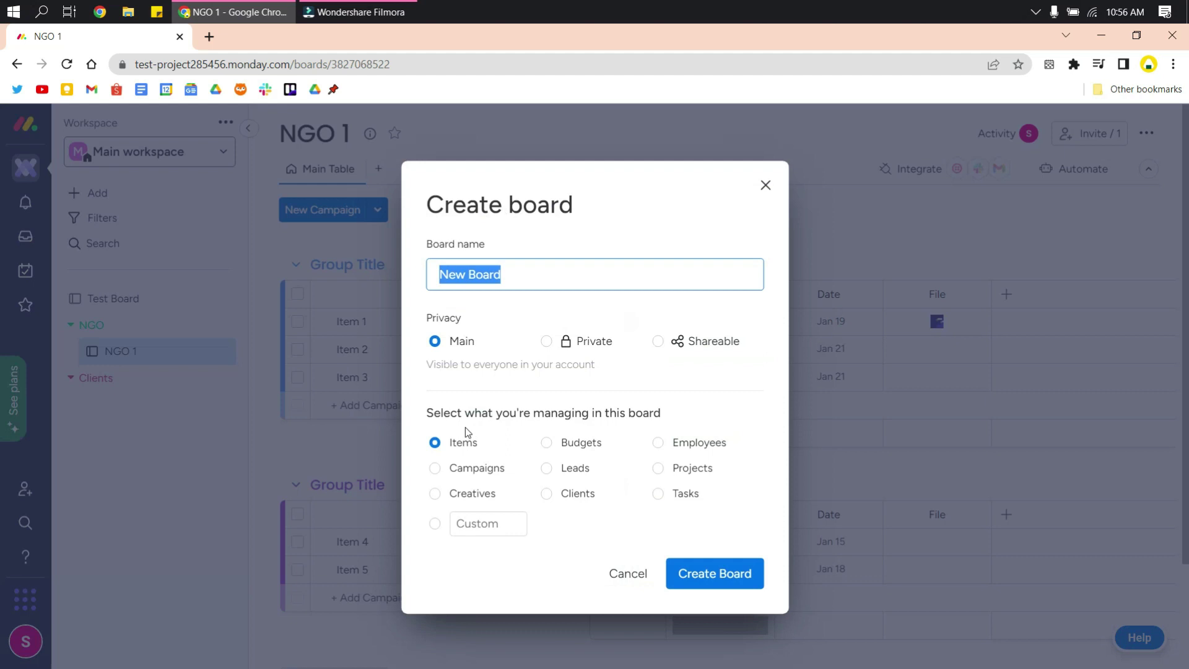
{"action": "type", "text": "NGO 2"}
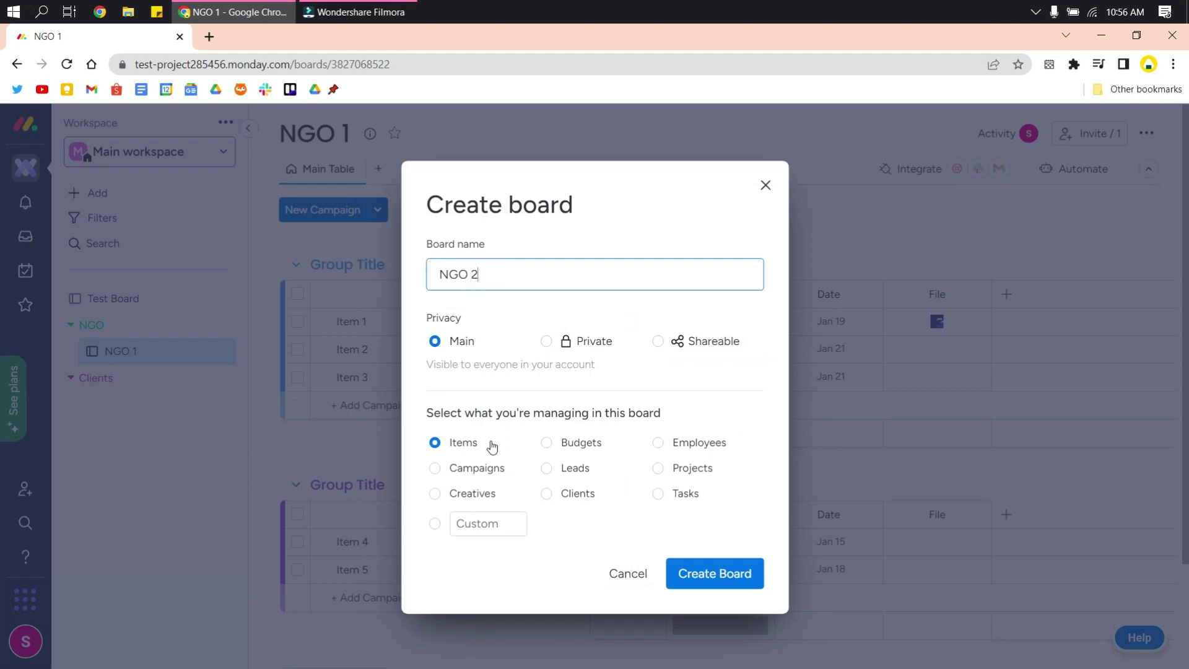
{"action": "left_click", "coordinate": [480, 493]}
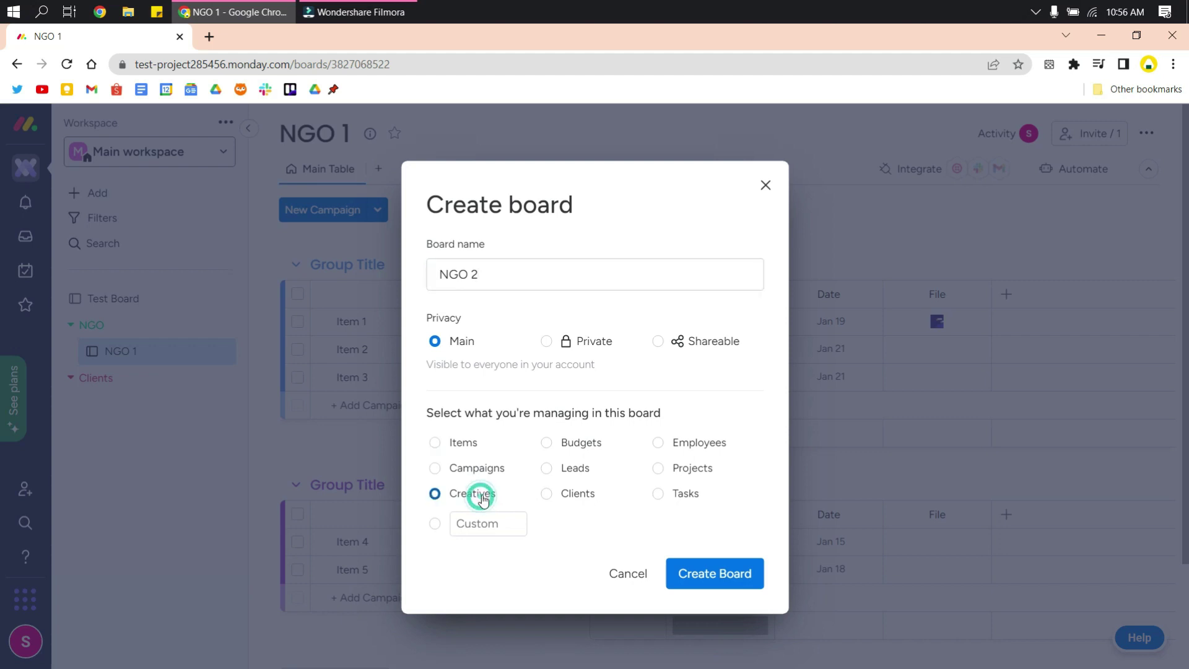
{"action": "left_click", "coordinate": [740, 573]}
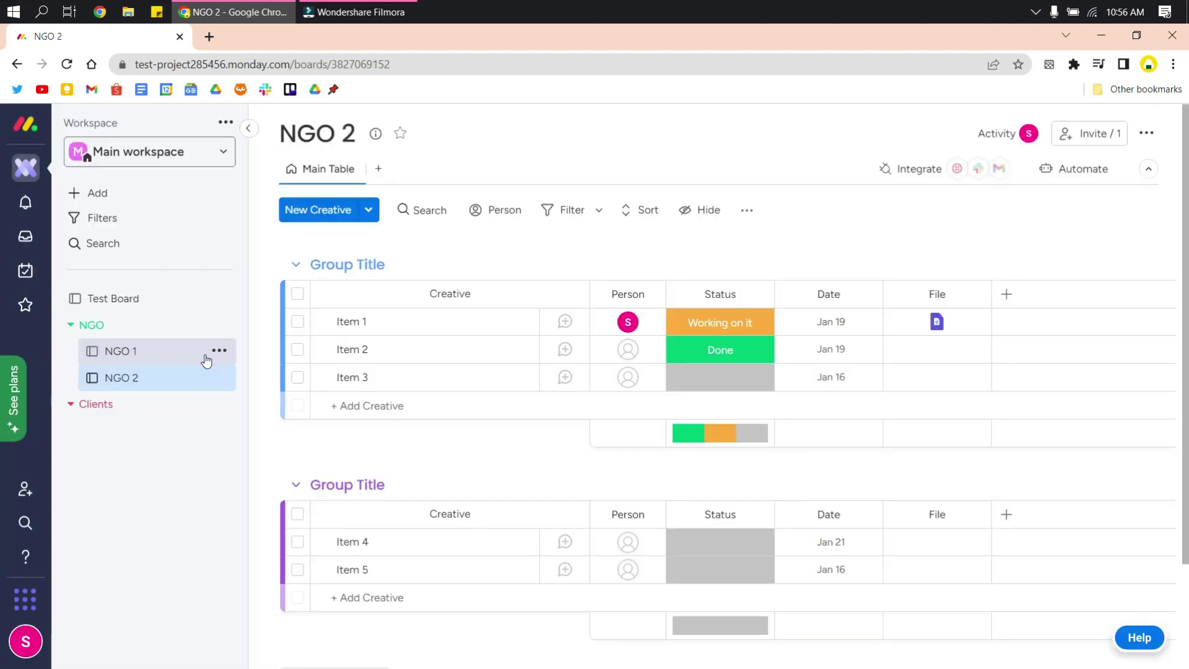
- Look over the options available for the NGO 1 board and close them without choosing any
{"action": "left_click", "coordinate": [219, 350]}
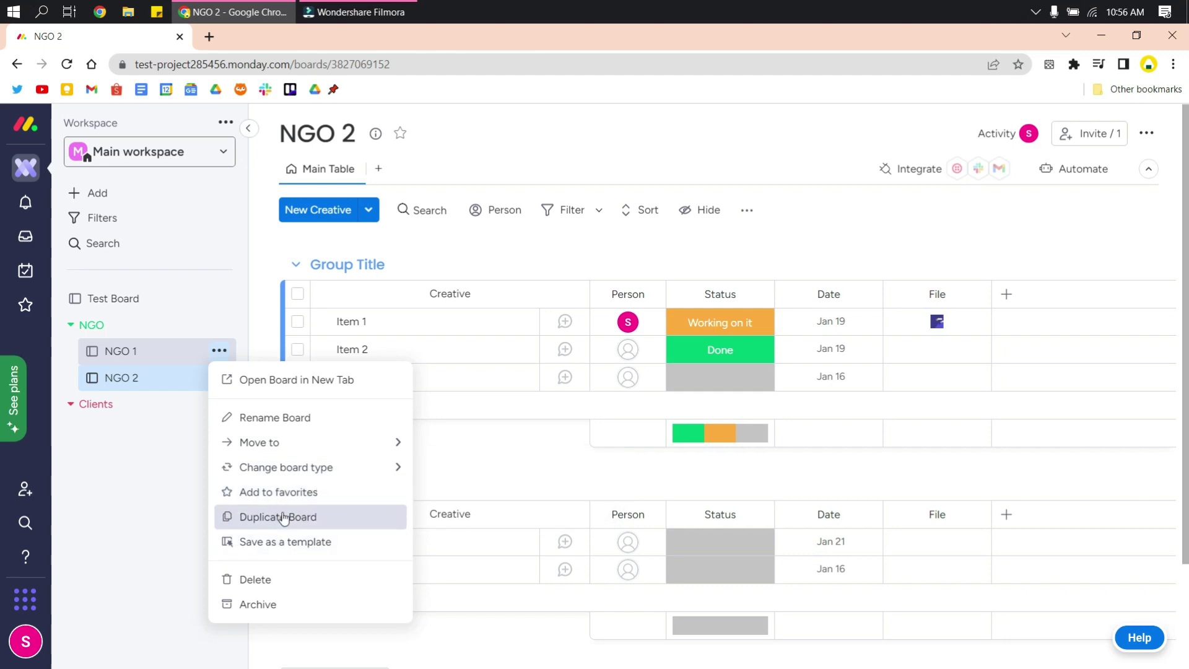
{"action": "left_click", "coordinate": [146, 524]}
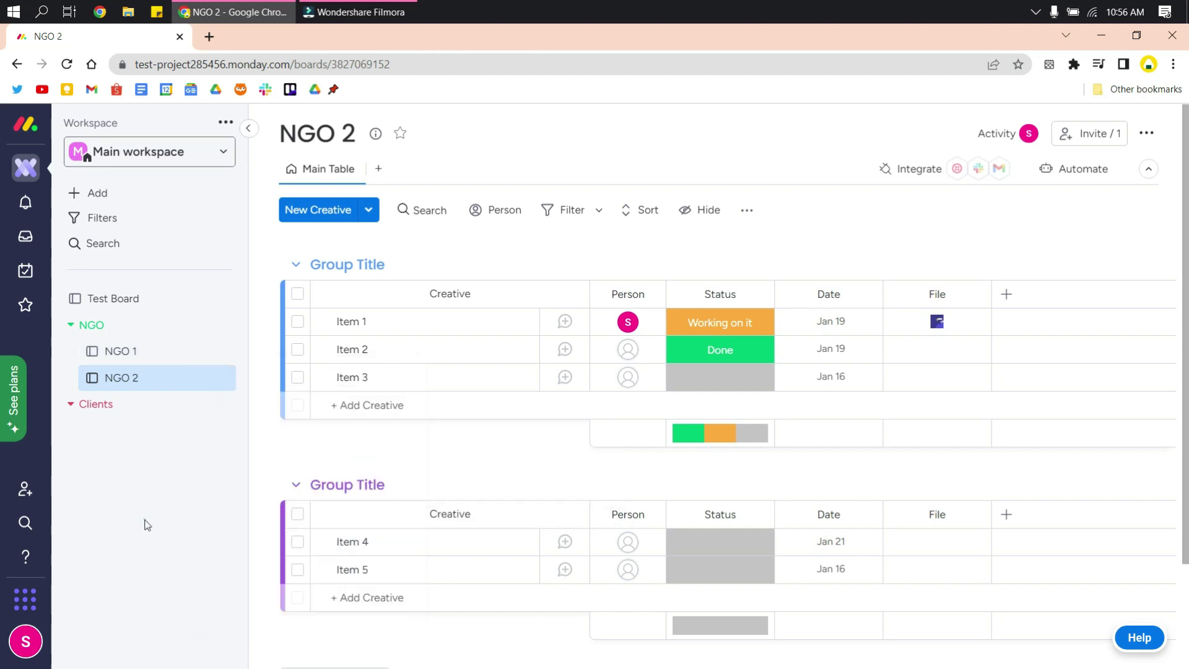
- Open the NGO 1 board and rename its first group Deliverables and its second group In Progress
{"action": "left_click", "coordinate": [127, 353]}
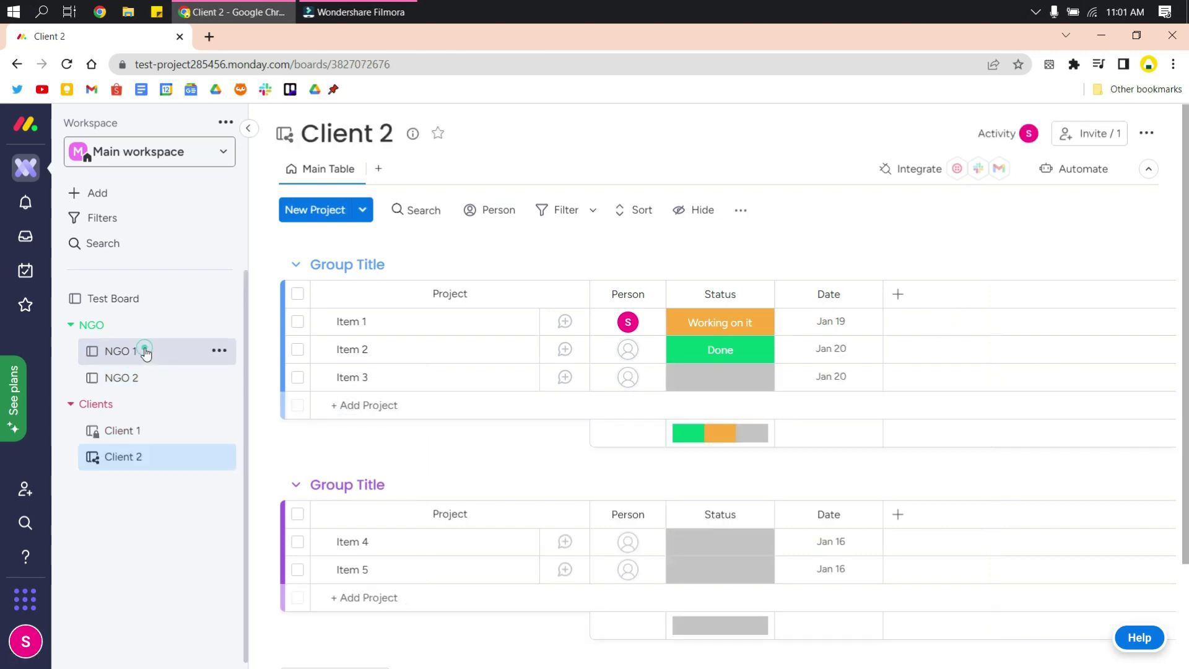
{"action": "left_click", "coordinate": [147, 349]}
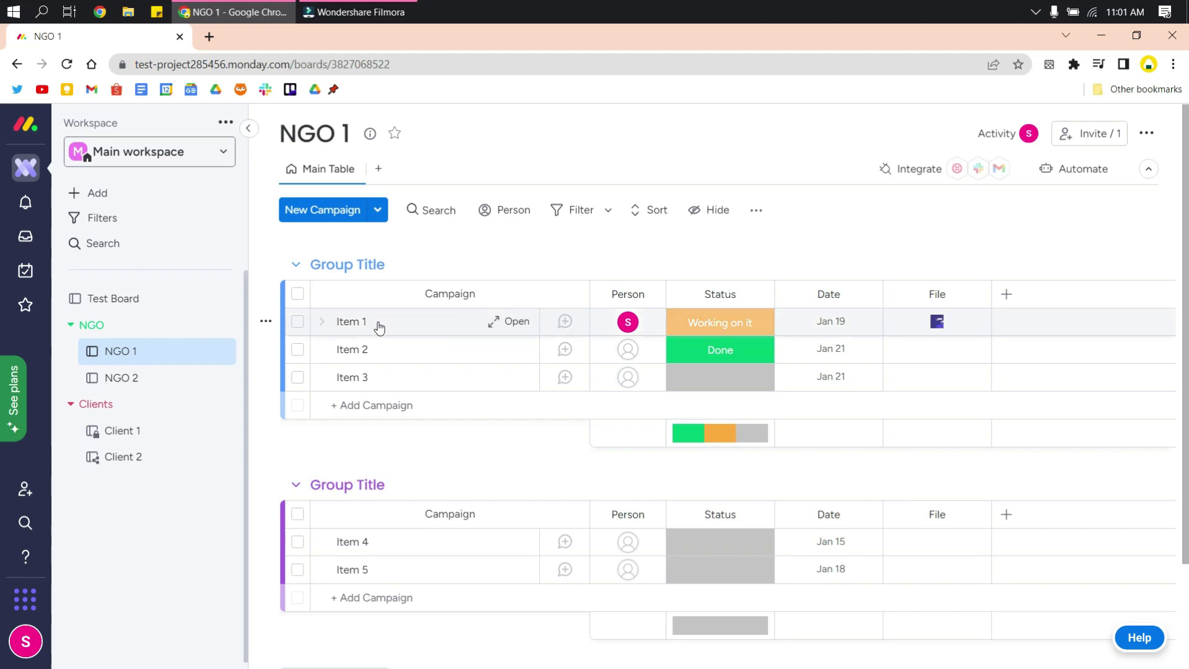
{"action": "left_click", "coordinate": [349, 263]}
{"action": "type", "text": "Deliverables"}
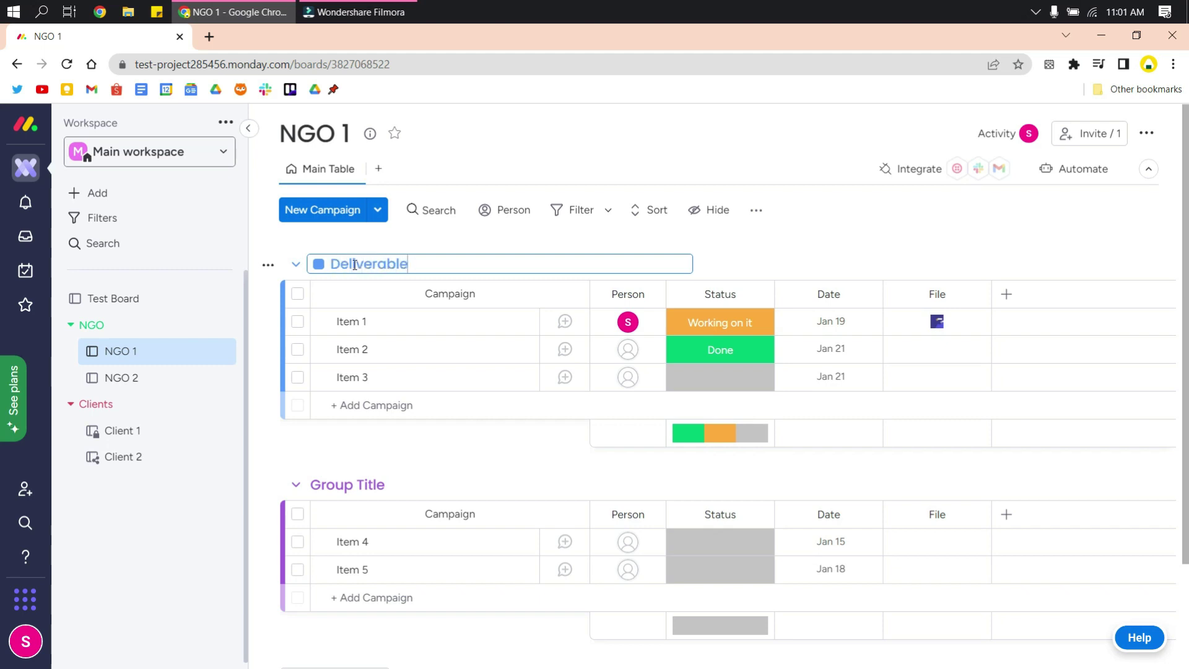
{"action": "left_click", "coordinate": [341, 488]}
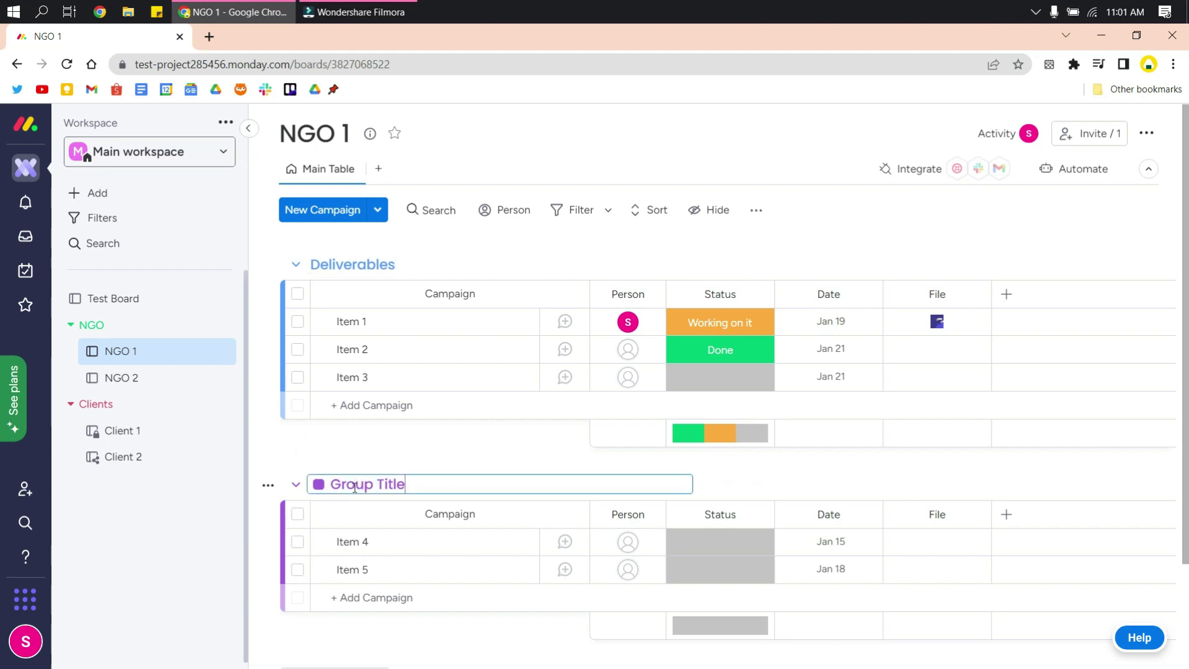
{"action": "left_click_drag", "start_coordinate": [413, 483], "coordinate": [328, 491]}
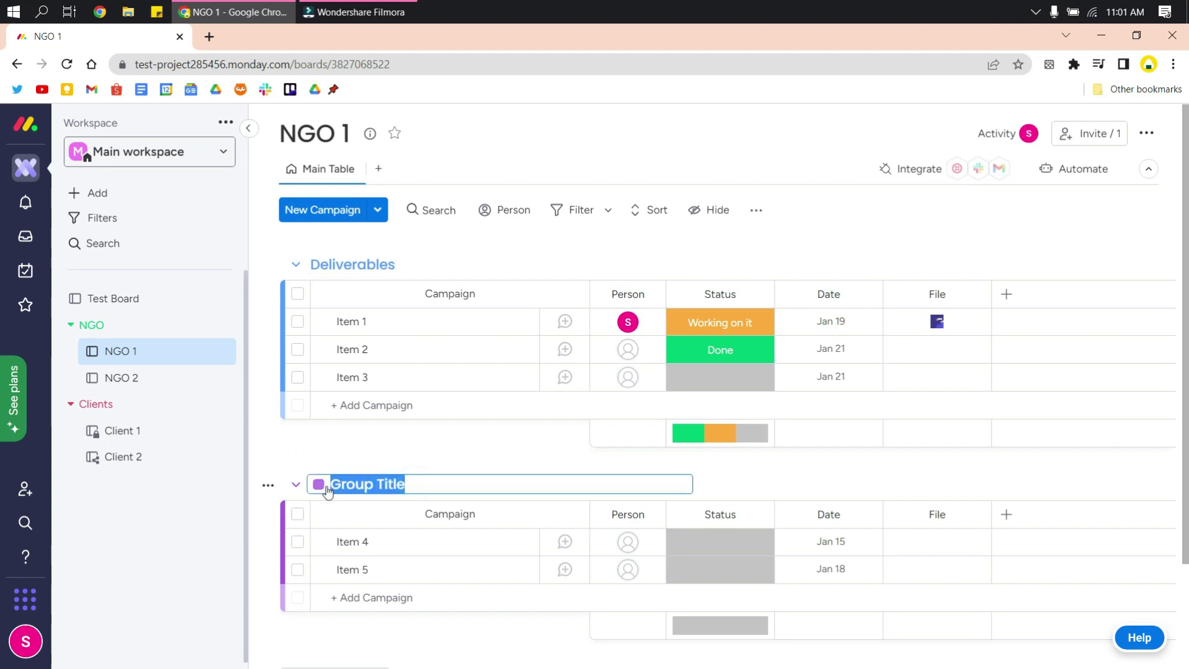
{"action": "type", "text": "In Progress"}
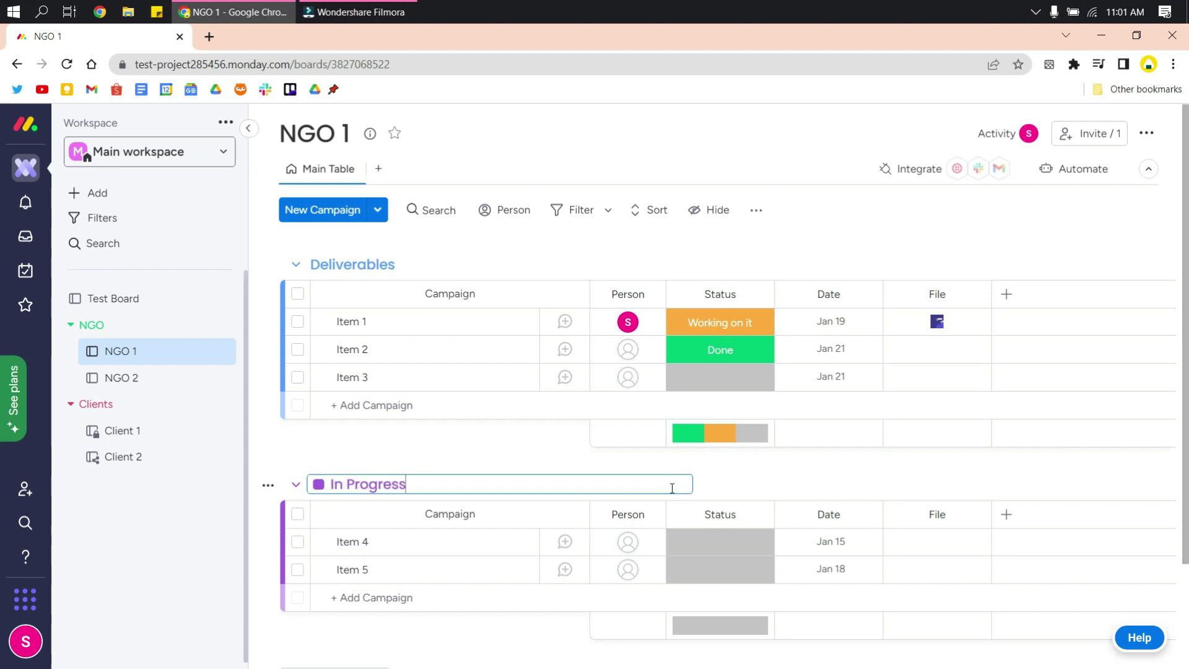
- Add a blank campaign at the start of the Deliverables group and delete it again
{"action": "left_click", "coordinate": [345, 226]}
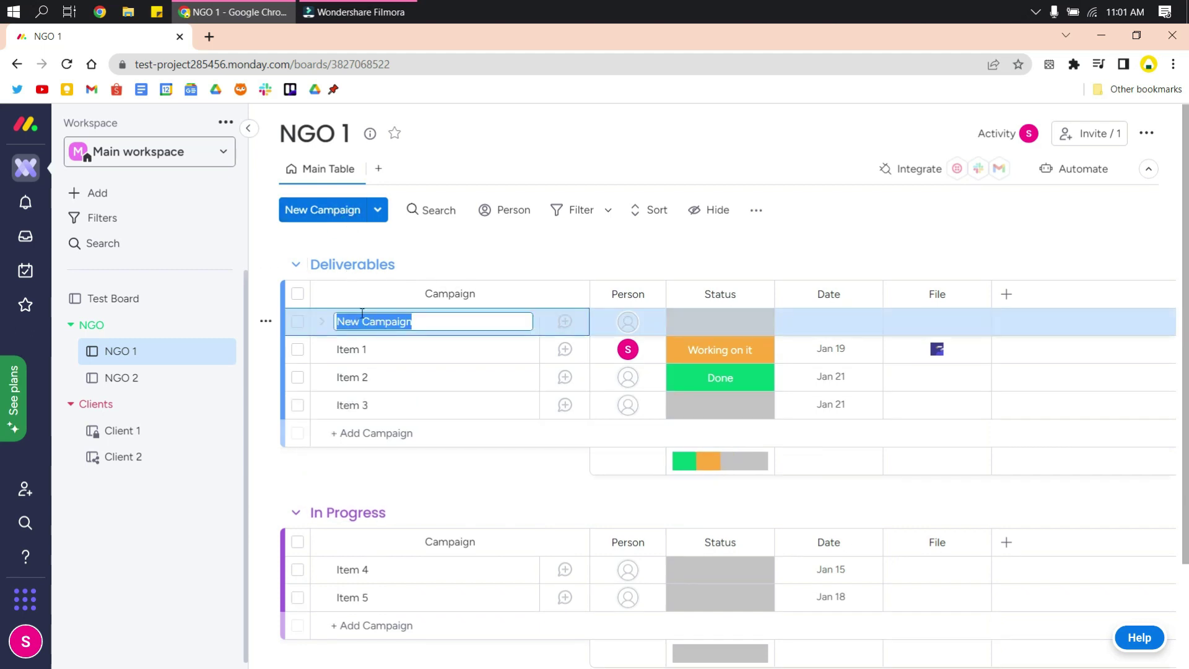
{"action": "left_click", "coordinate": [481, 247]}
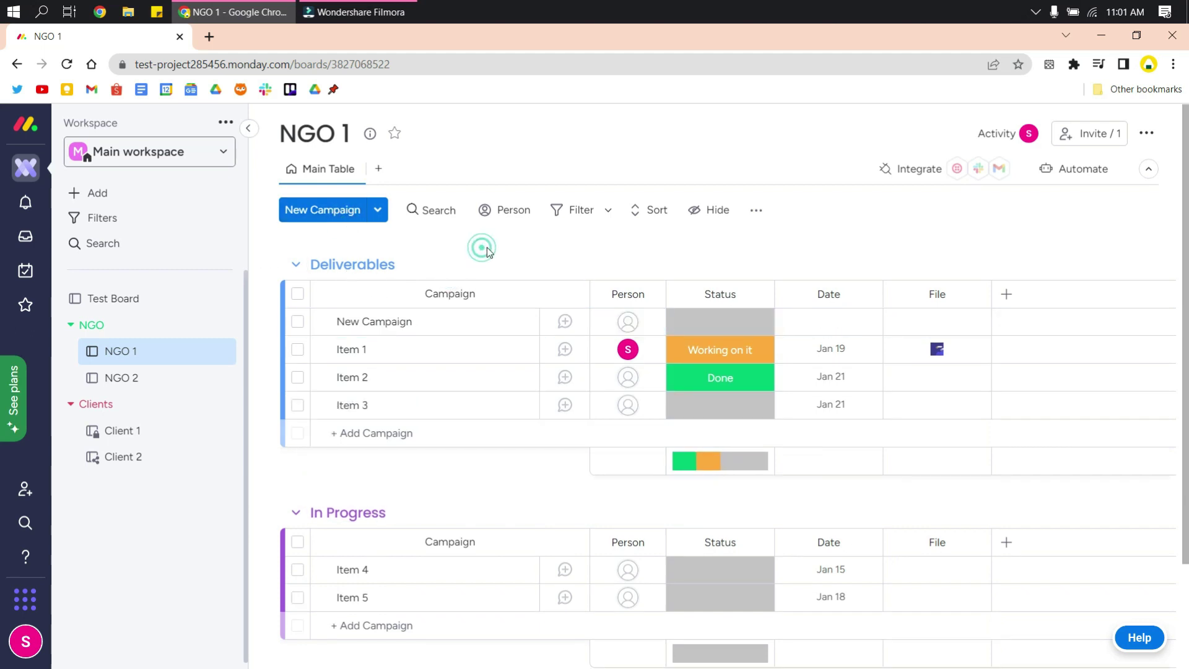
{"action": "right_click", "coordinate": [473, 329]}
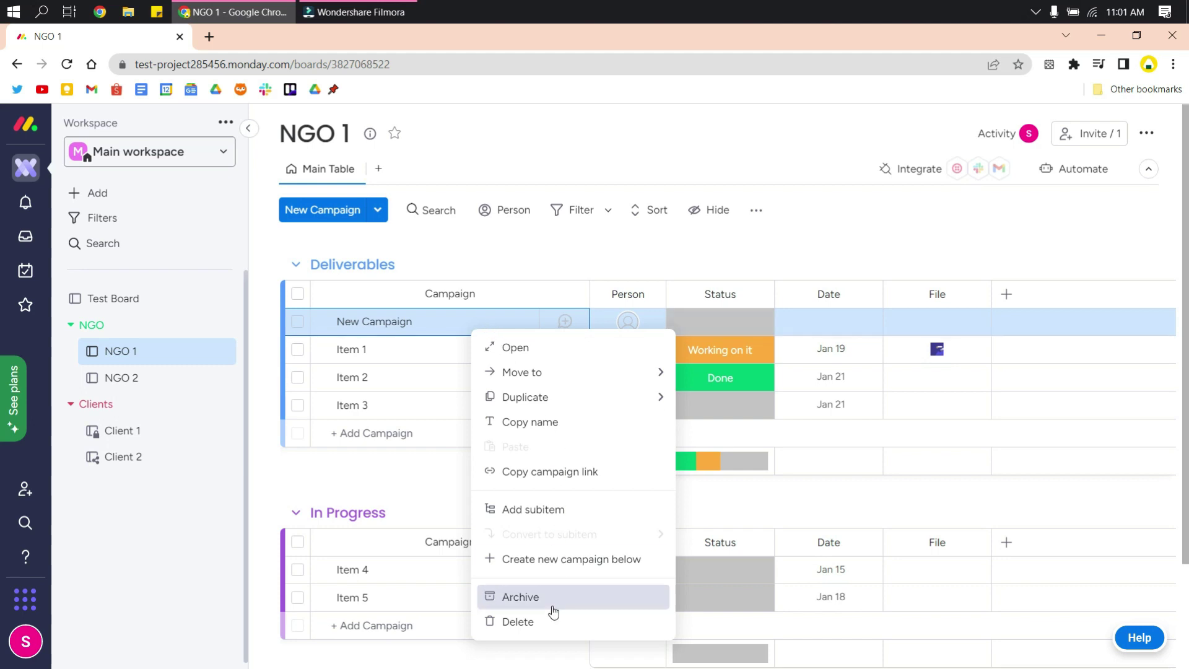
{"action": "left_click", "coordinate": [517, 622]}
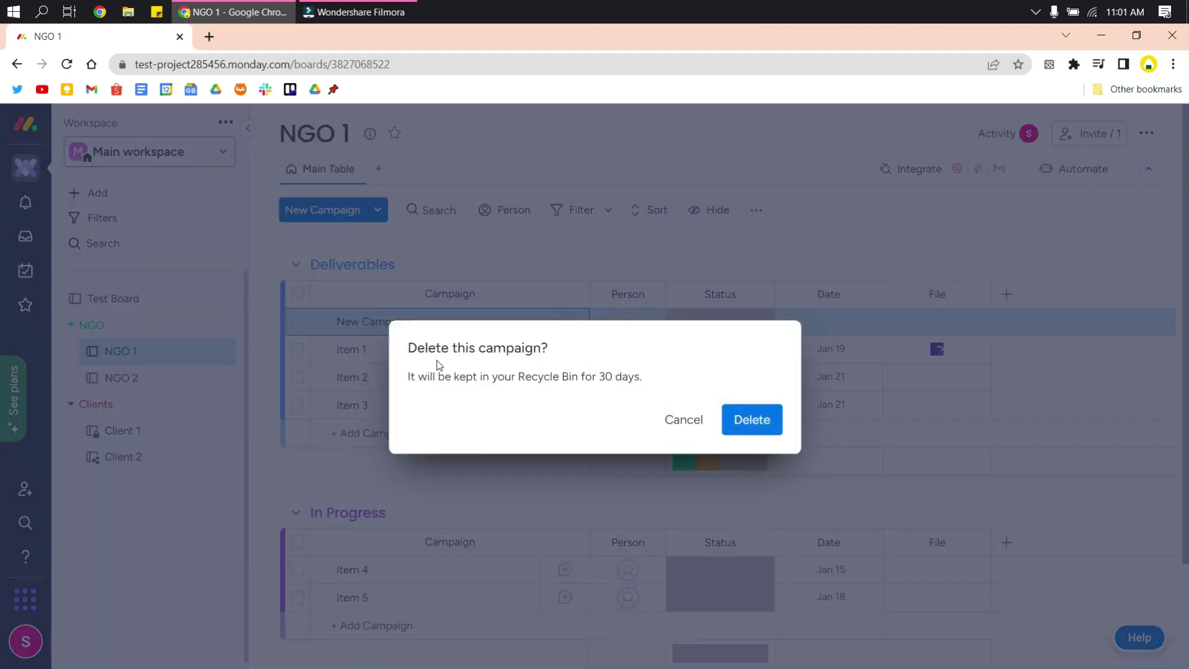
{"action": "left_click", "coordinate": [749, 418]}
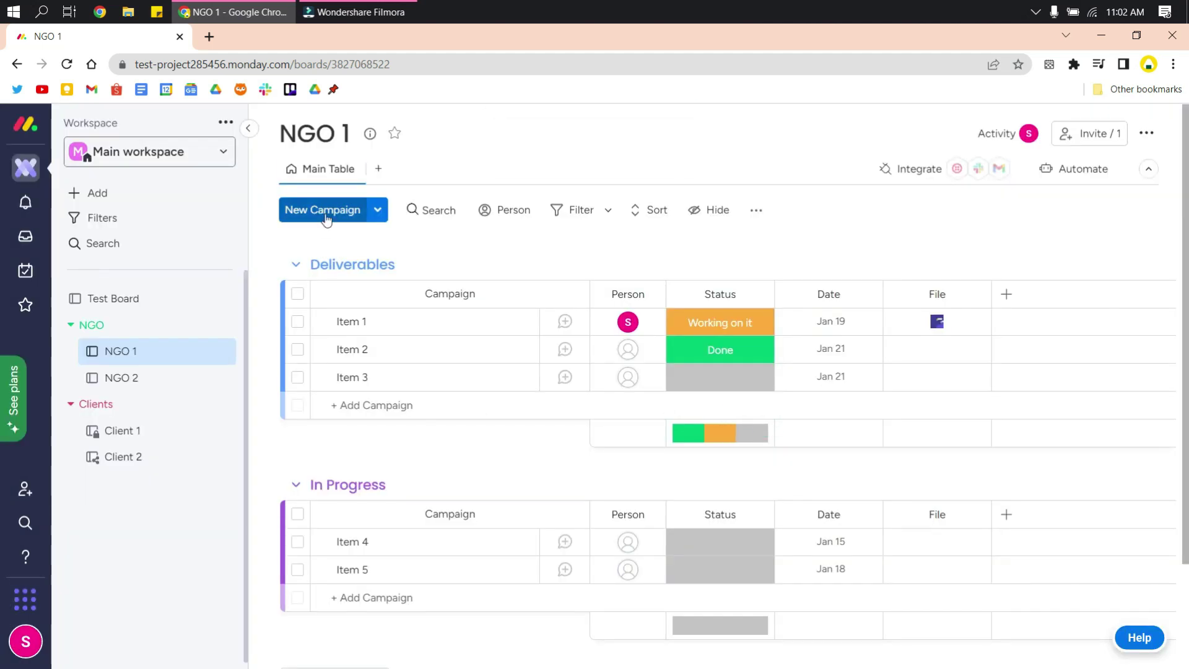
- Add a new group of campaigns named Done to the NGO 1 board and move it below the In Progress group
{"action": "left_click", "coordinate": [376, 212]}
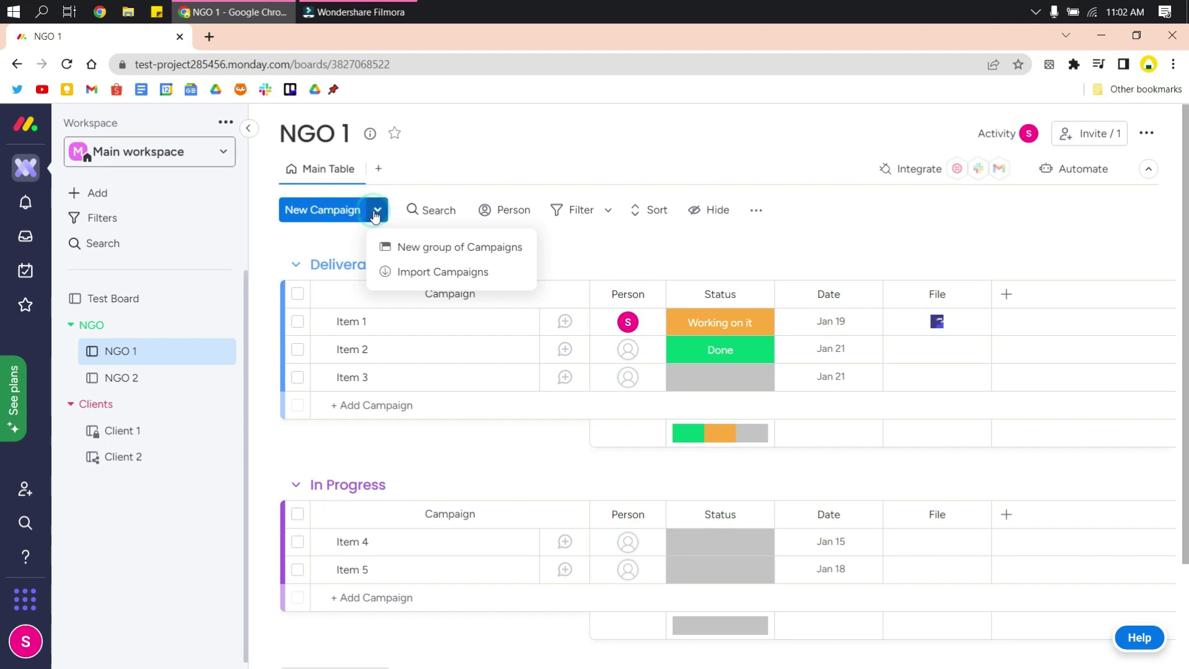
{"action": "left_click", "coordinate": [396, 247]}
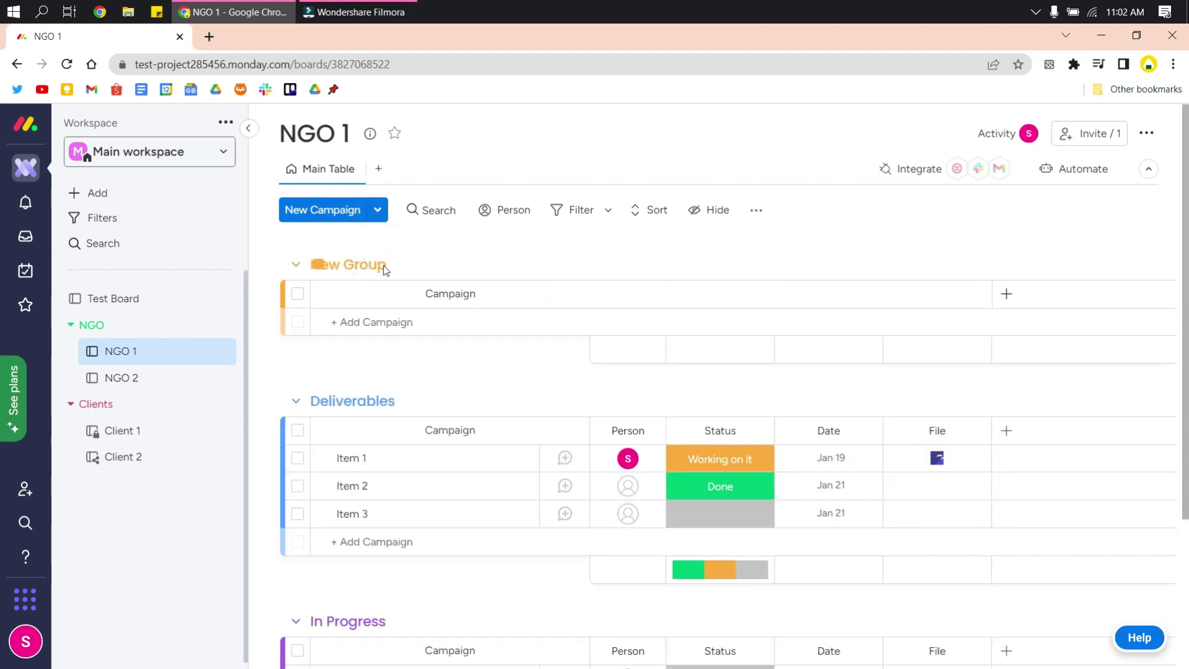
{"action": "left_click", "coordinate": [373, 267]}
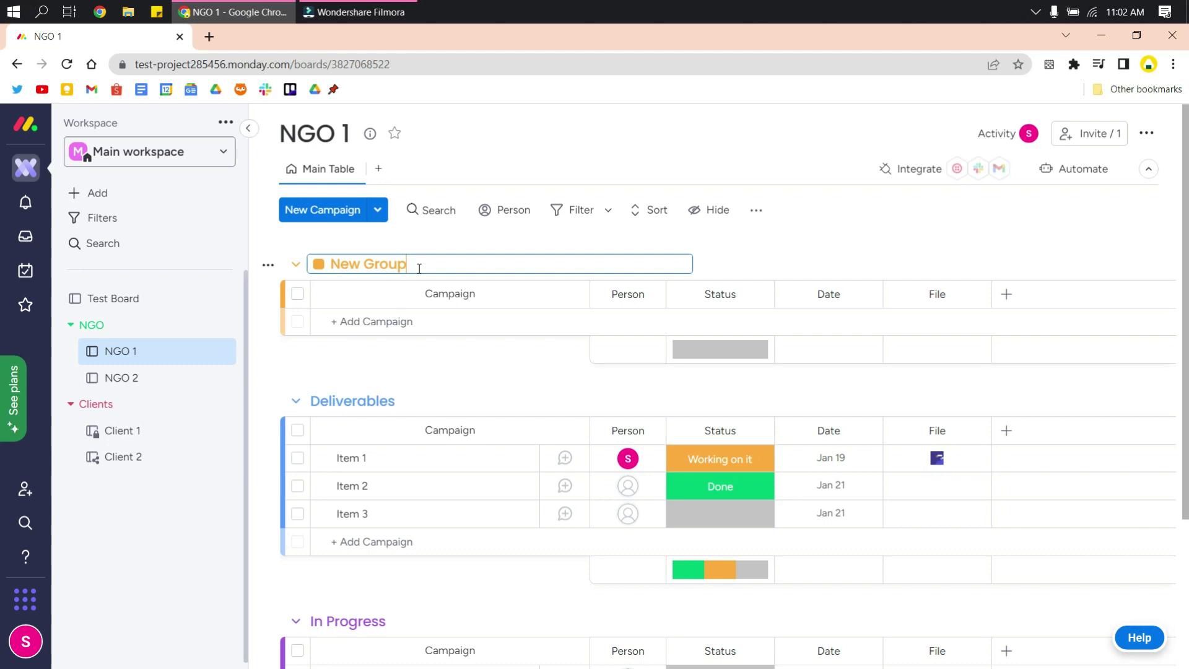
{"action": "left_click_drag", "start_coordinate": [419, 268], "coordinate": [317, 310]}
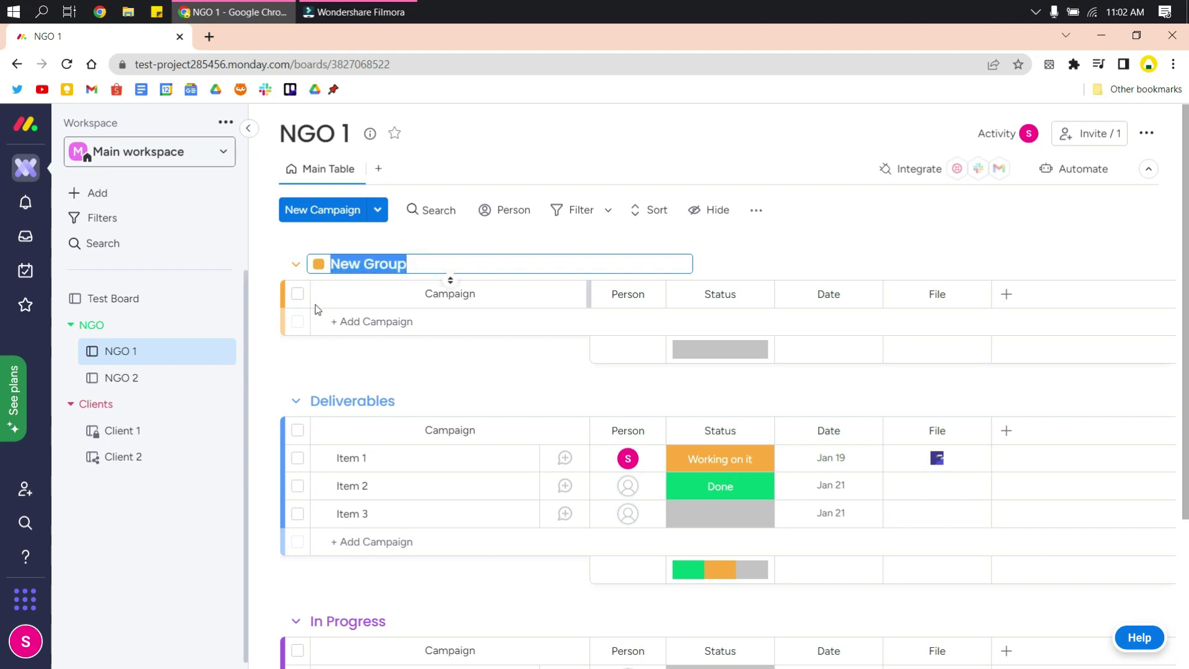
{"action": "type", "text": "D"}
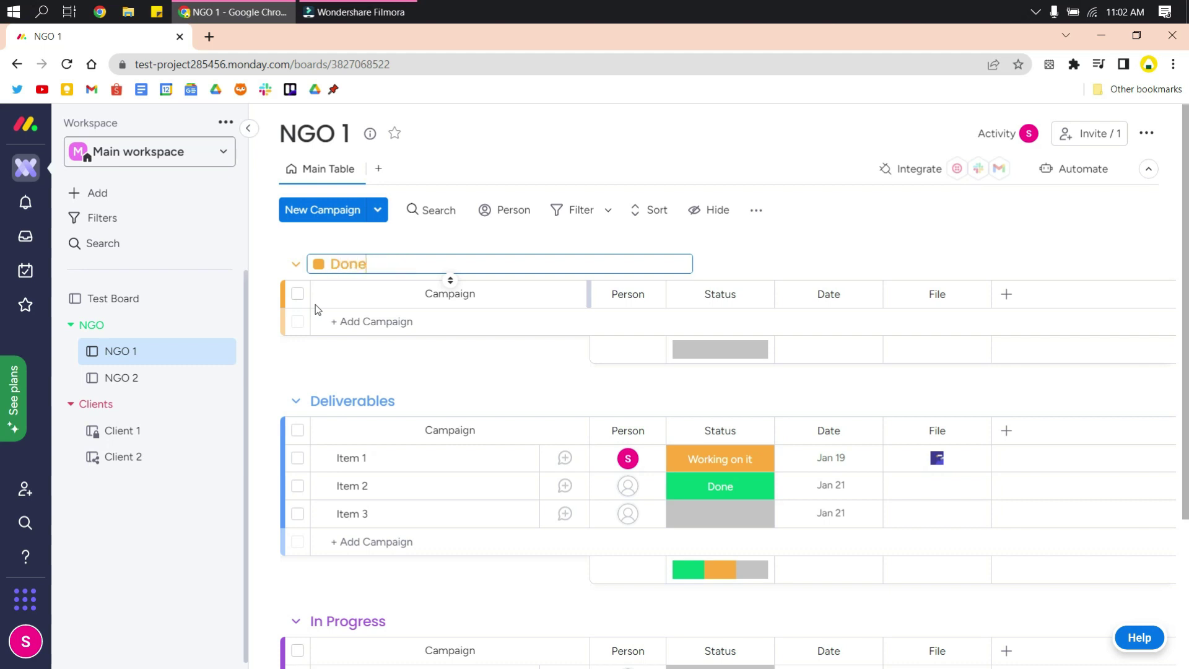
{"action": "type", "text": "one"}
{"action": "key", "text": "Return"}
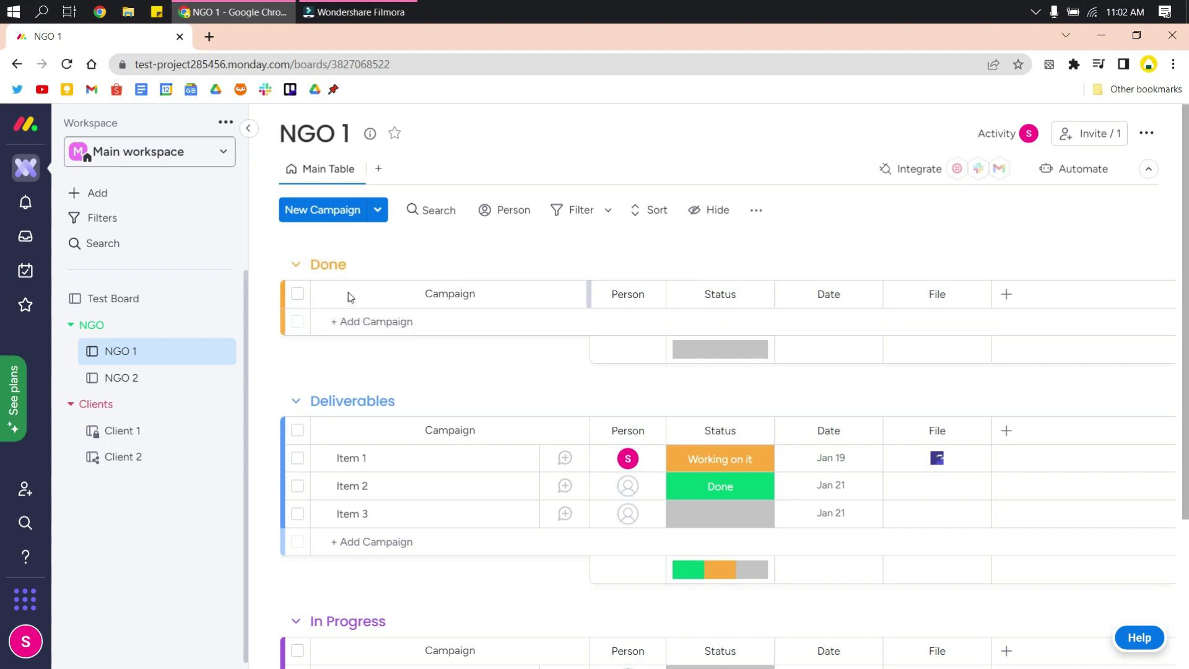
{"action": "left_click_drag", "start_coordinate": [295, 274], "coordinate": [284, 307]}
{"action": "left_click_drag", "start_coordinate": [297, 265], "coordinate": [302, 391]}
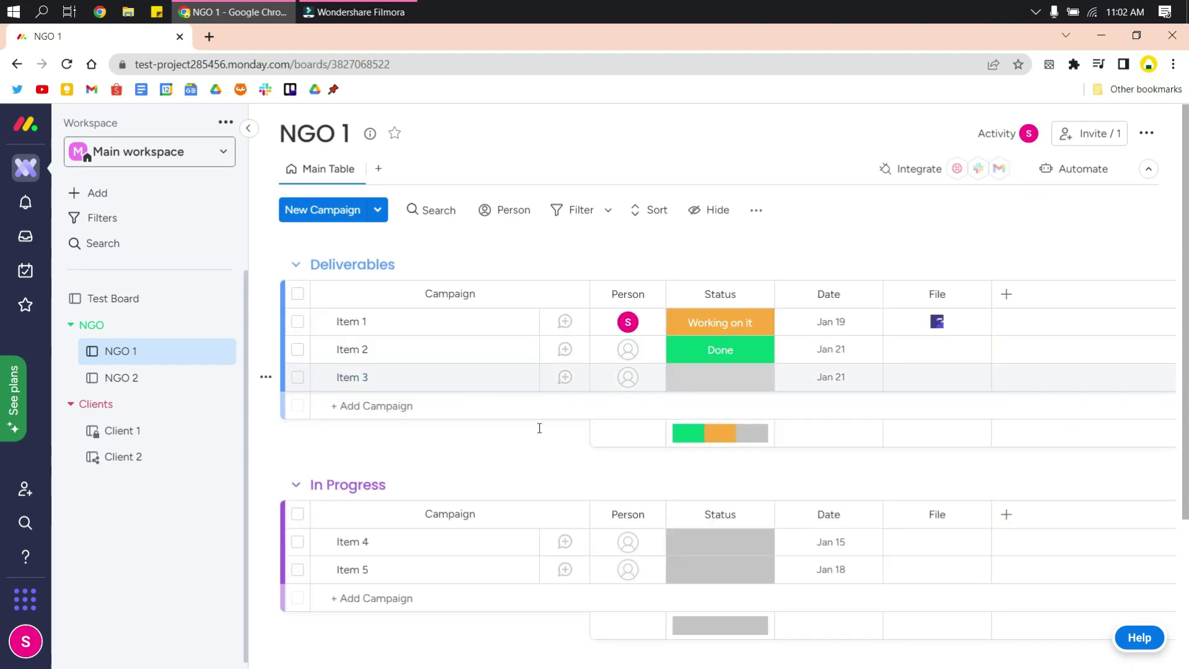
- Rename the three items in the Deliverables group Campaign Proposal, Promotional Materials and Partnerships
{"action": "left_click", "coordinate": [380, 317]}
{"action": "type", "text": "Acti"}
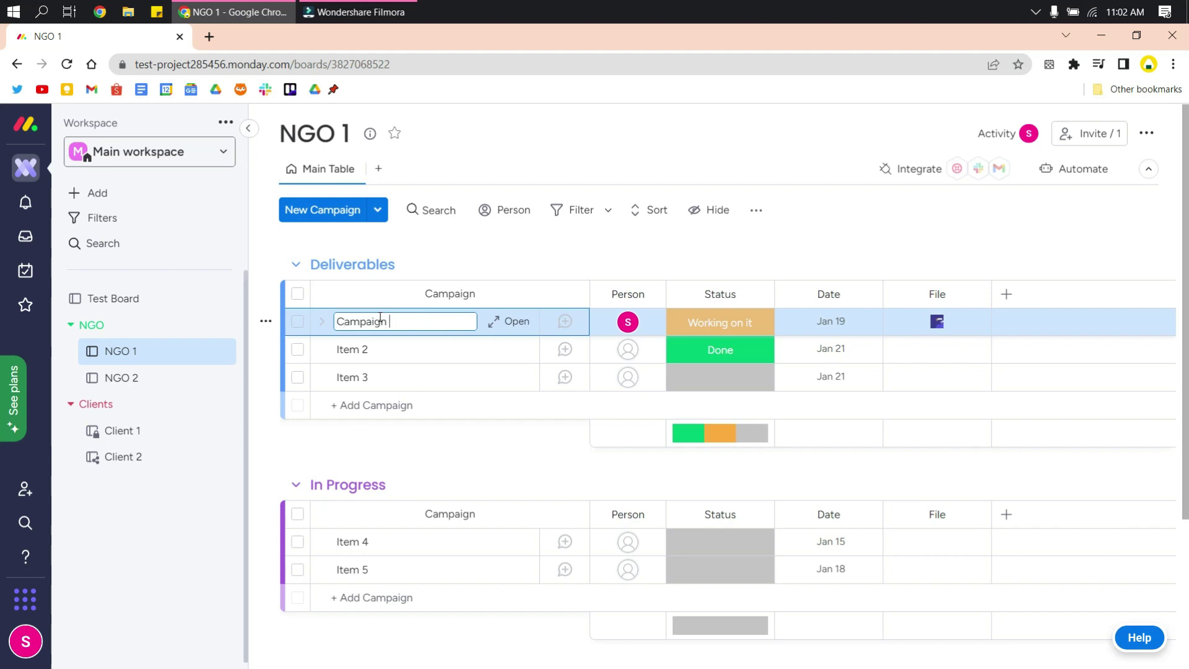
{"action": "left_click", "coordinate": [372, 347]}
{"action": "left_click", "coordinate": [353, 347]}
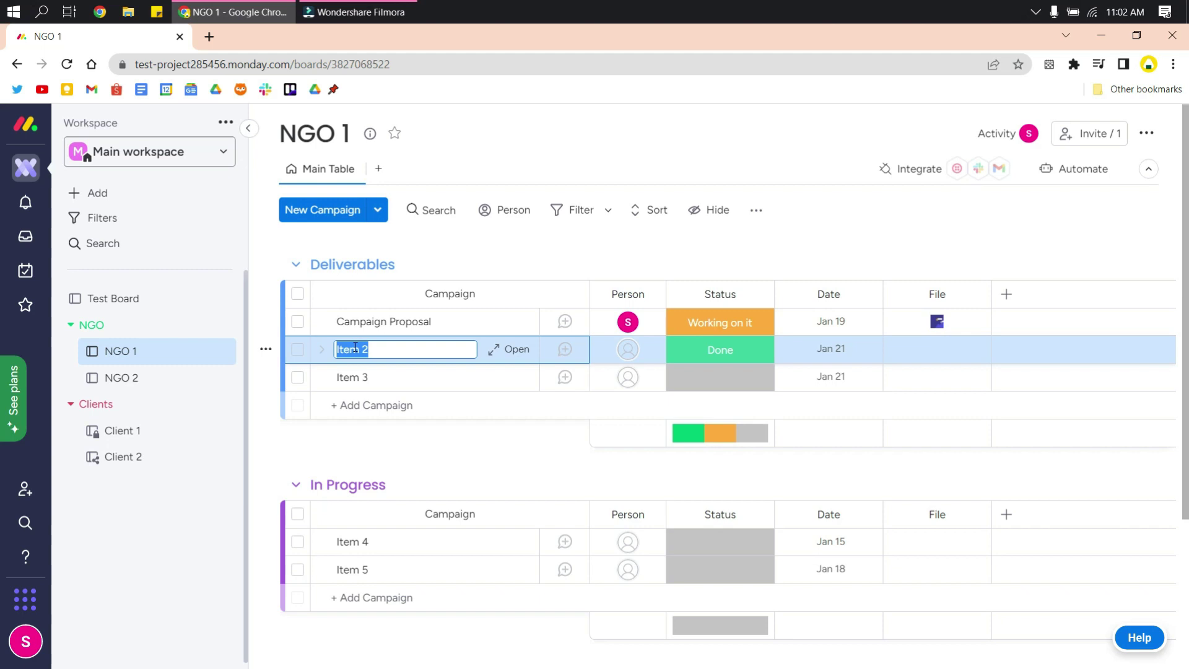
{"action": "type", "text": "Promotional Materials"}
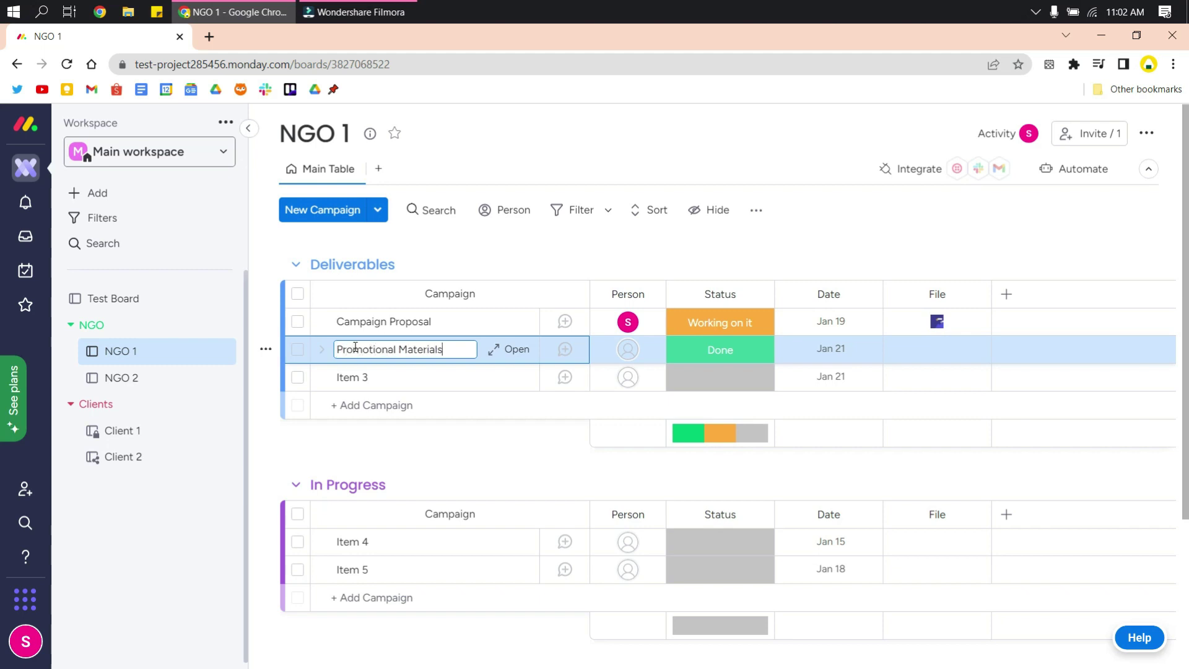
{"action": "left_click", "coordinate": [376, 380]}
{"action": "left_click", "coordinate": [360, 378]}
{"action": "type", "text": "Partnerships"}
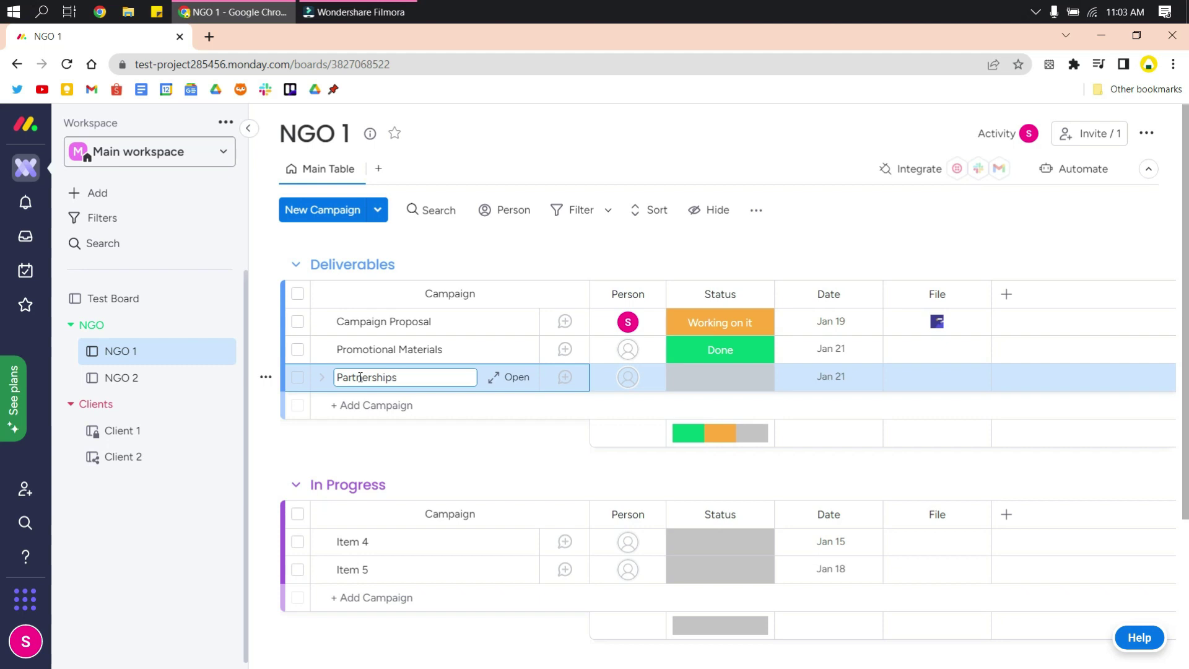
- Clear the statuses of the Campaign Proposal and Promotional Materials campaigns in the Deliverables group
{"action": "left_click", "coordinate": [725, 321]}
{"action": "left_click", "coordinate": [717, 467]}
{"action": "left_click", "coordinate": [728, 349]}
{"action": "left_click", "coordinate": [726, 489]}
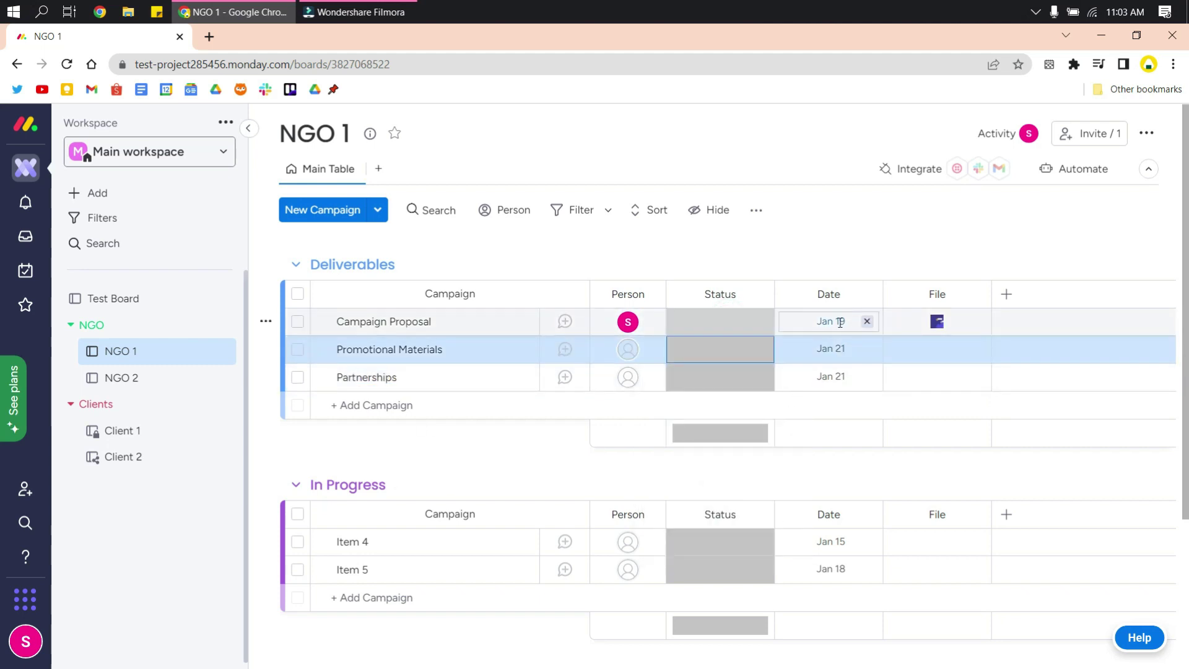
- Check the date picker and the file upload sources for Campaign Proposal without changing its date or file
{"action": "left_click", "coordinate": [840, 322]}
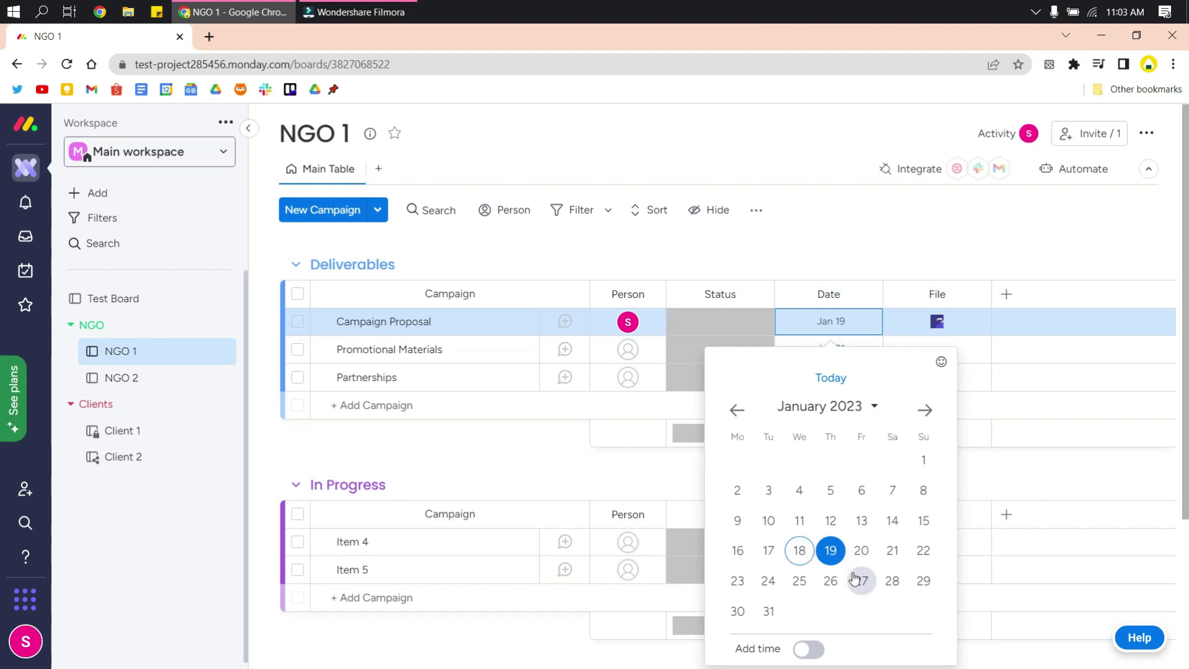
{"action": "left_click", "coordinate": [621, 466]}
{"action": "left_click", "coordinate": [841, 326]}
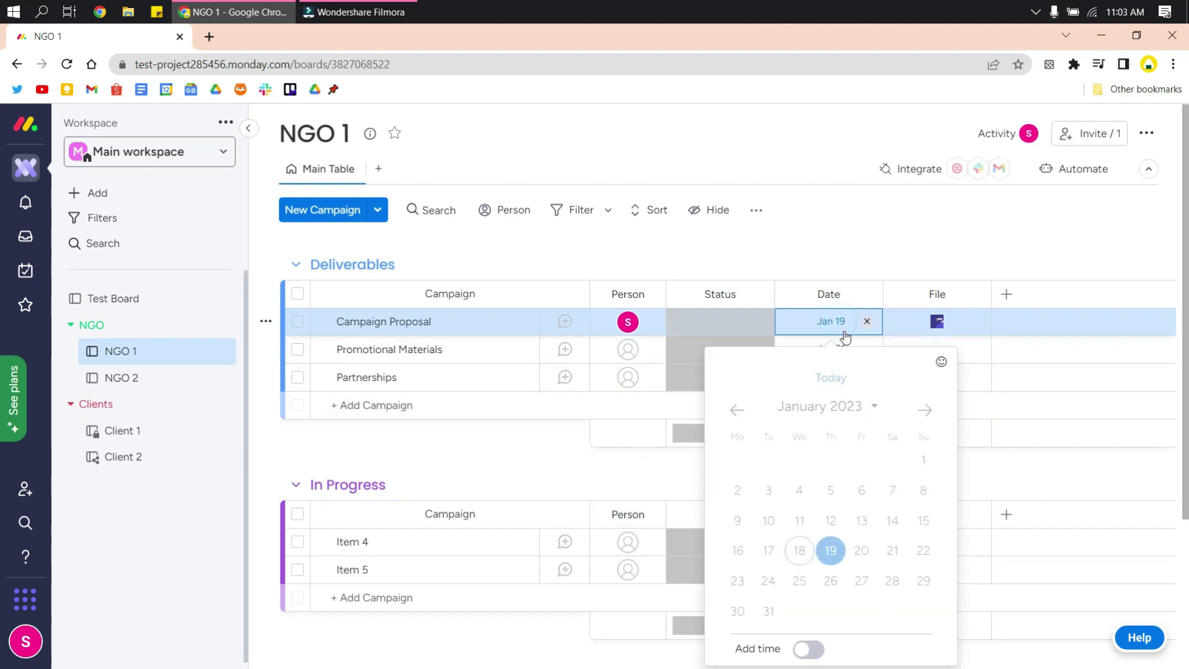
{"action": "left_click", "coordinate": [593, 480]}
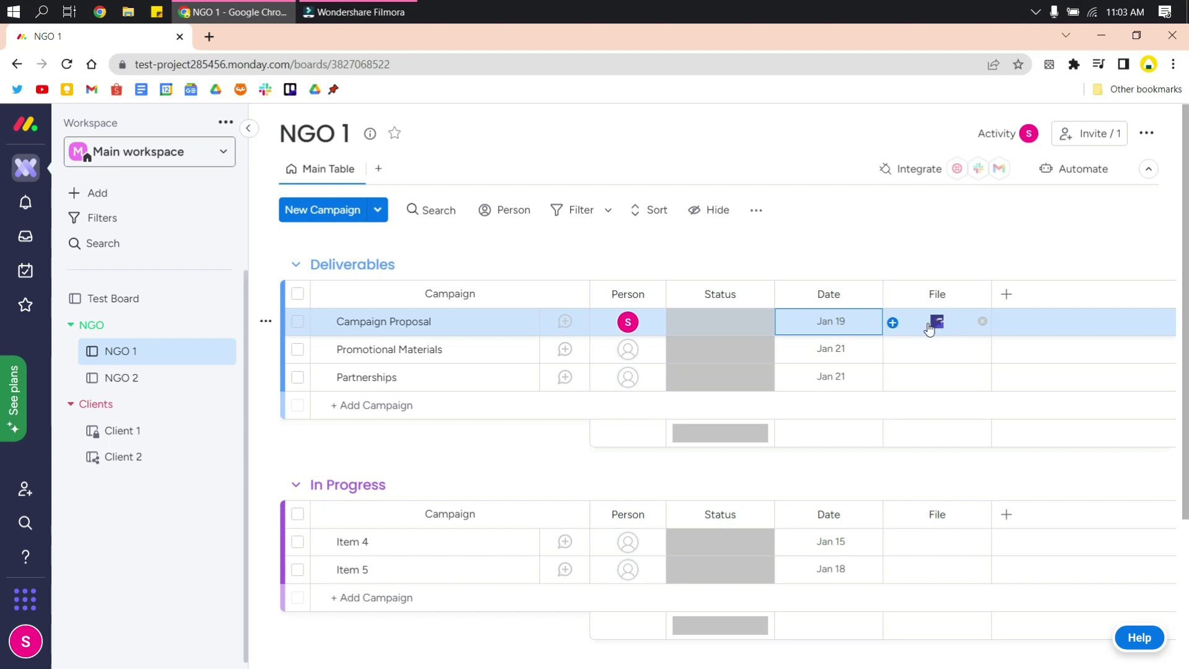
{"action": "left_click", "coordinate": [893, 323]}
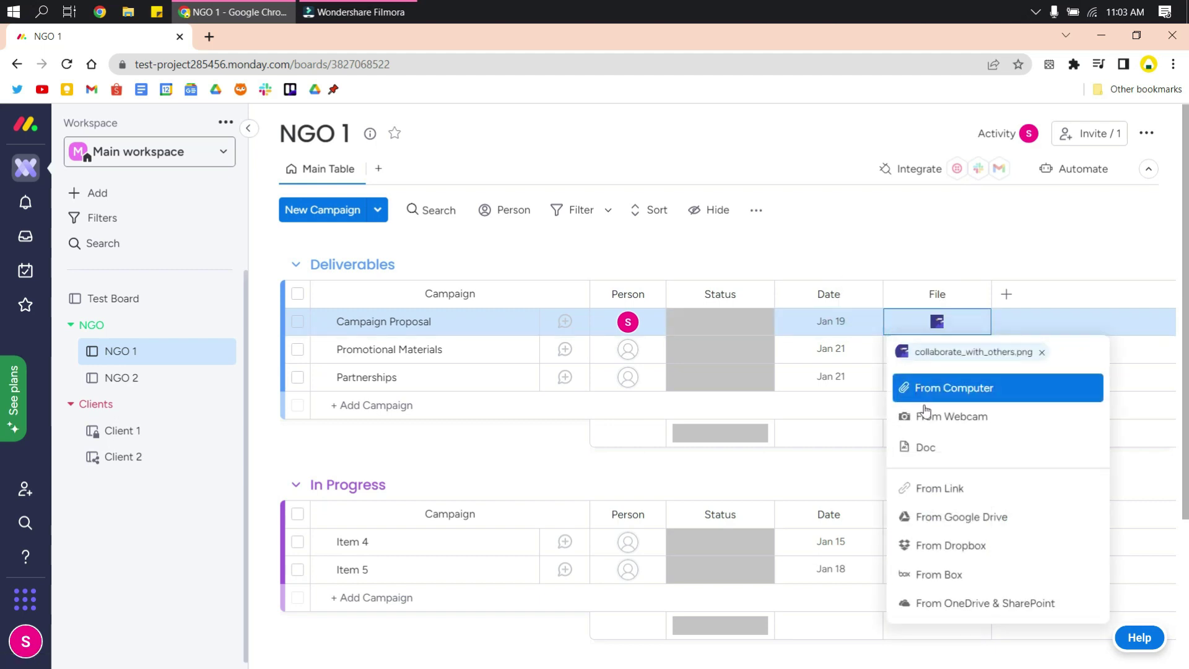
{"action": "left_click", "coordinate": [836, 488]}
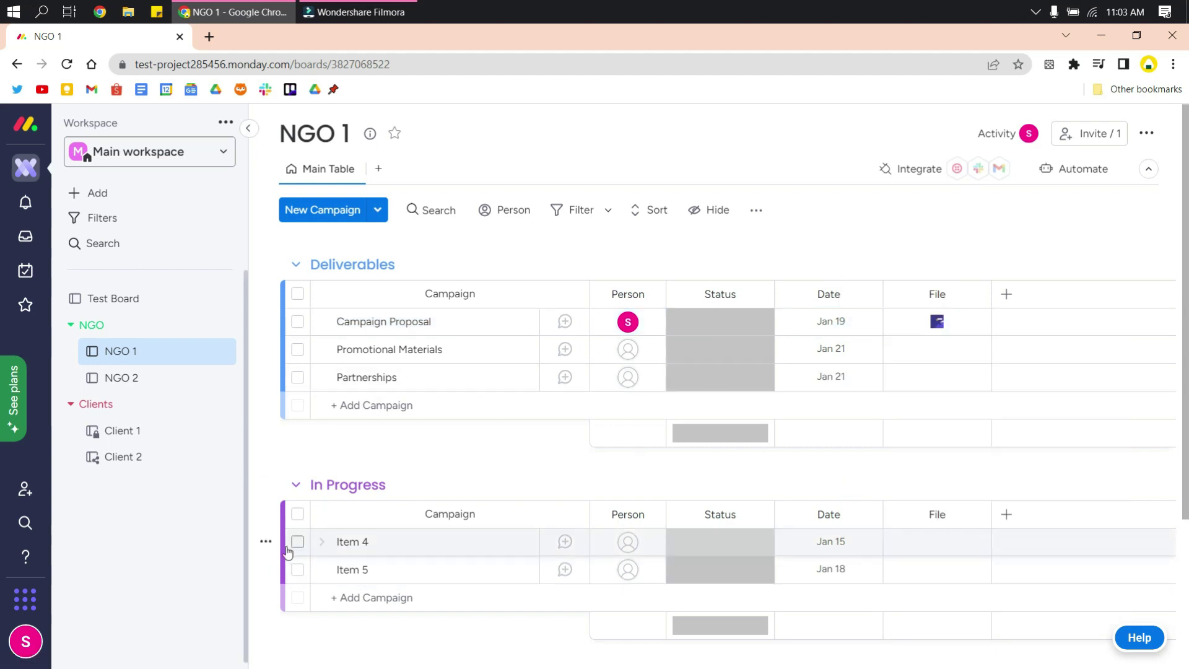
- Delete Item 4 and Item 5 from the In Progress group
{"action": "right_click", "coordinate": [457, 544]}
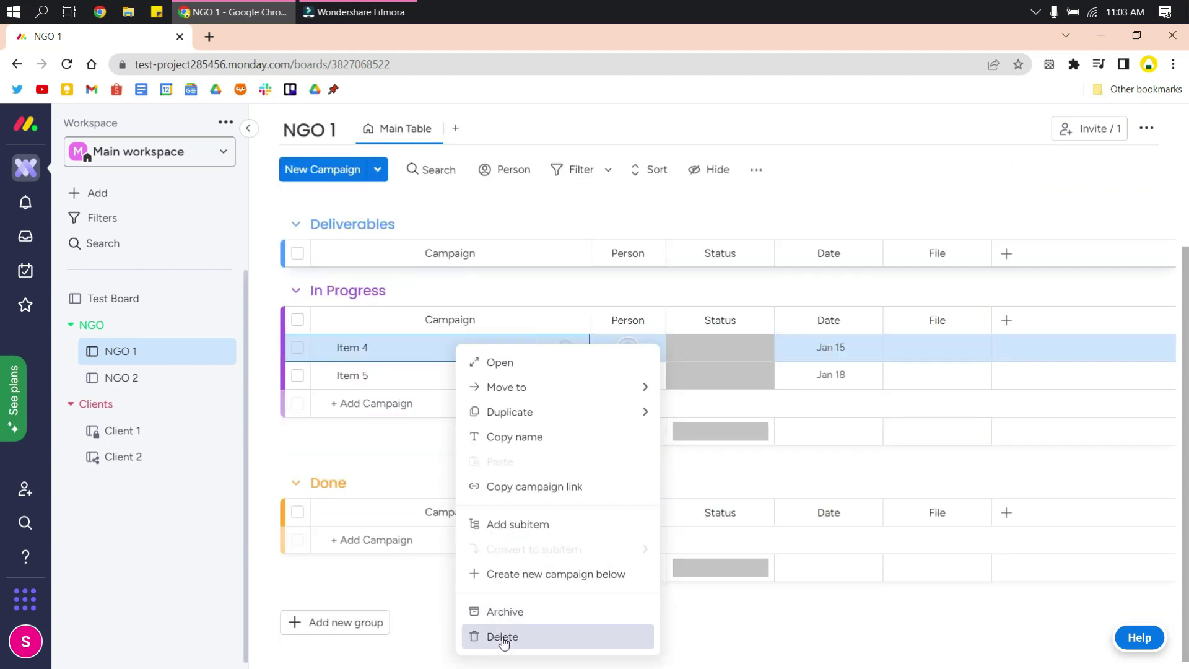
{"action": "left_click", "coordinate": [499, 637]}
{"action": "right_click", "coordinate": [478, 367]}
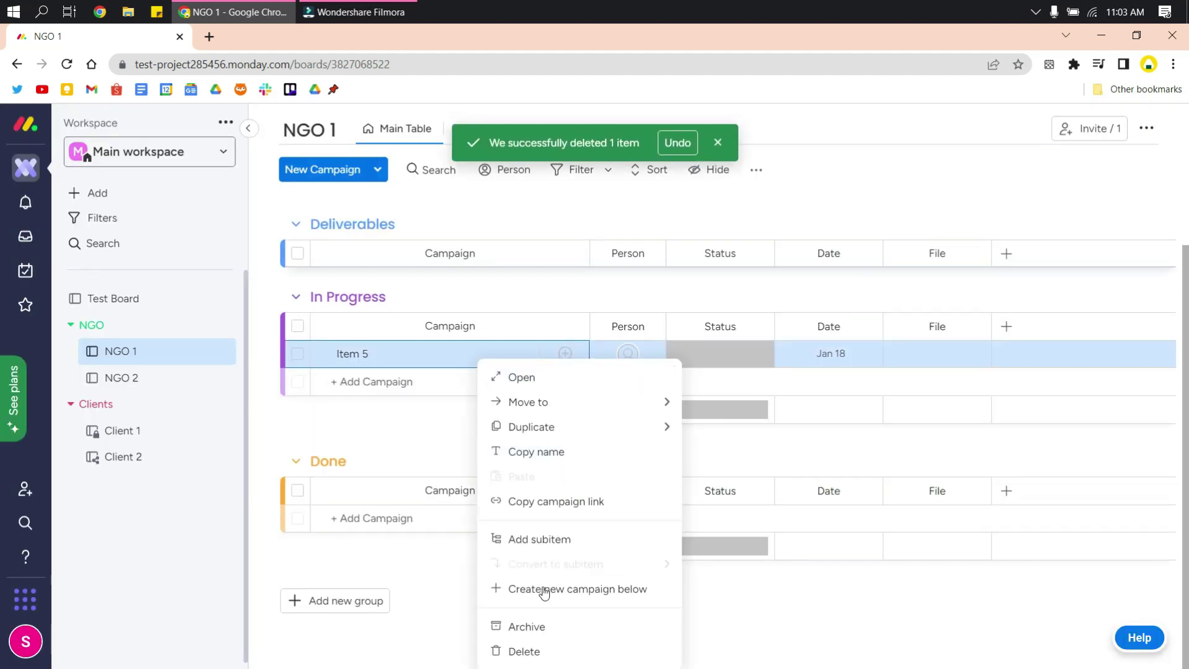
{"action": "left_click", "coordinate": [518, 650]}
{"action": "left_click", "coordinate": [761, 431]}
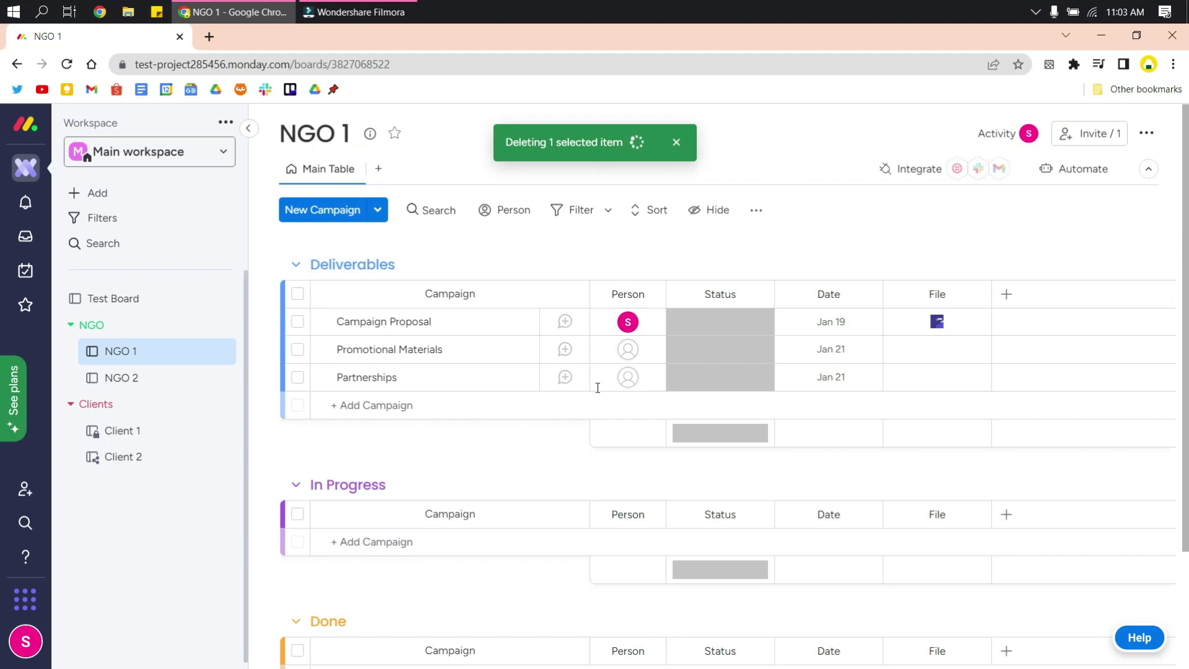
- View the people available for assignment to Promotional Materials without assigning anyone
{"action": "left_click", "coordinate": [627, 354]}
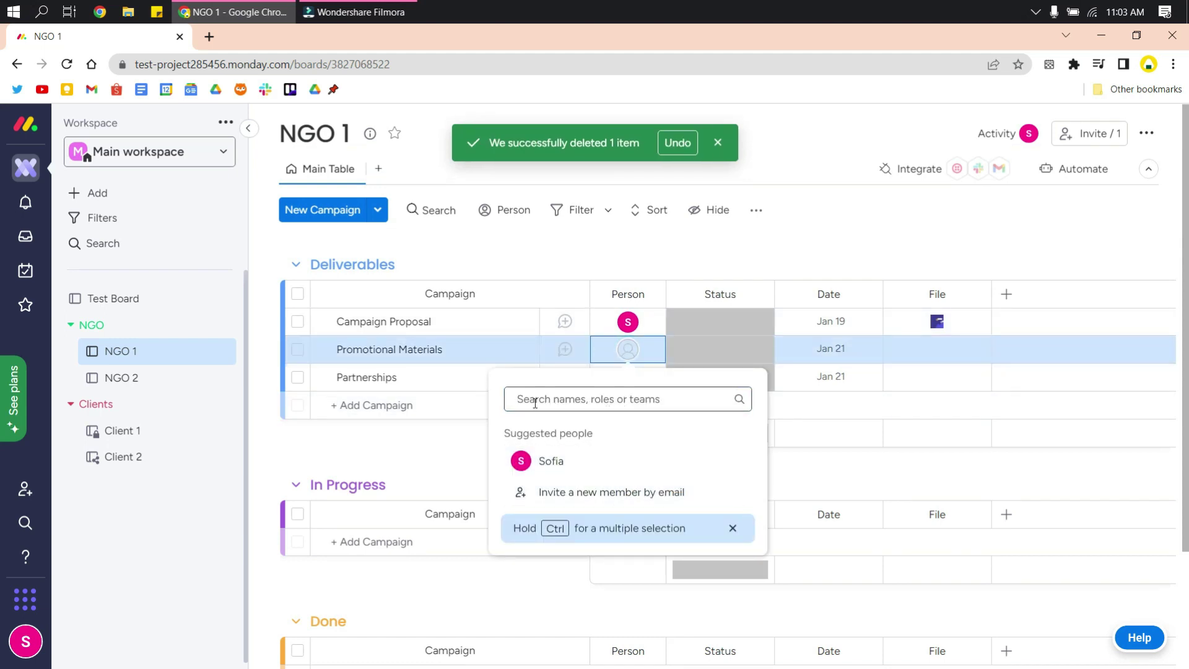
{"action": "left_click", "coordinate": [397, 482]}
- Set Campaign Proposal's status to Working on it and move the campaign into the In Progress group
{"action": "left_click", "coordinate": [735, 320]}
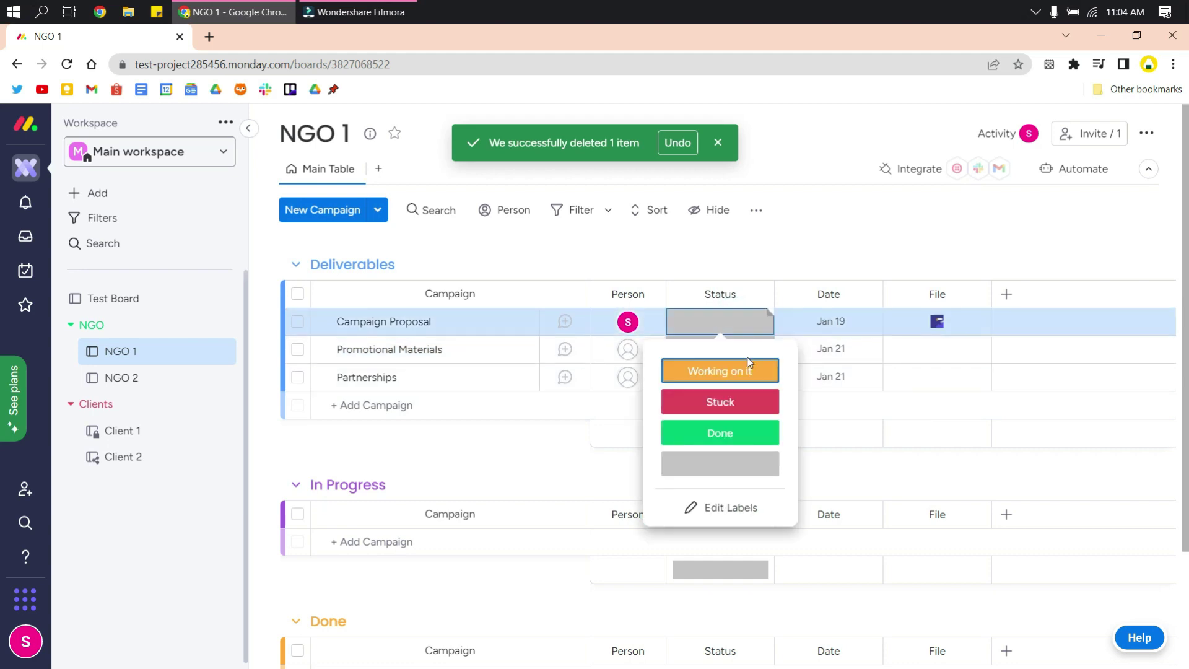
{"action": "left_click", "coordinate": [743, 370]}
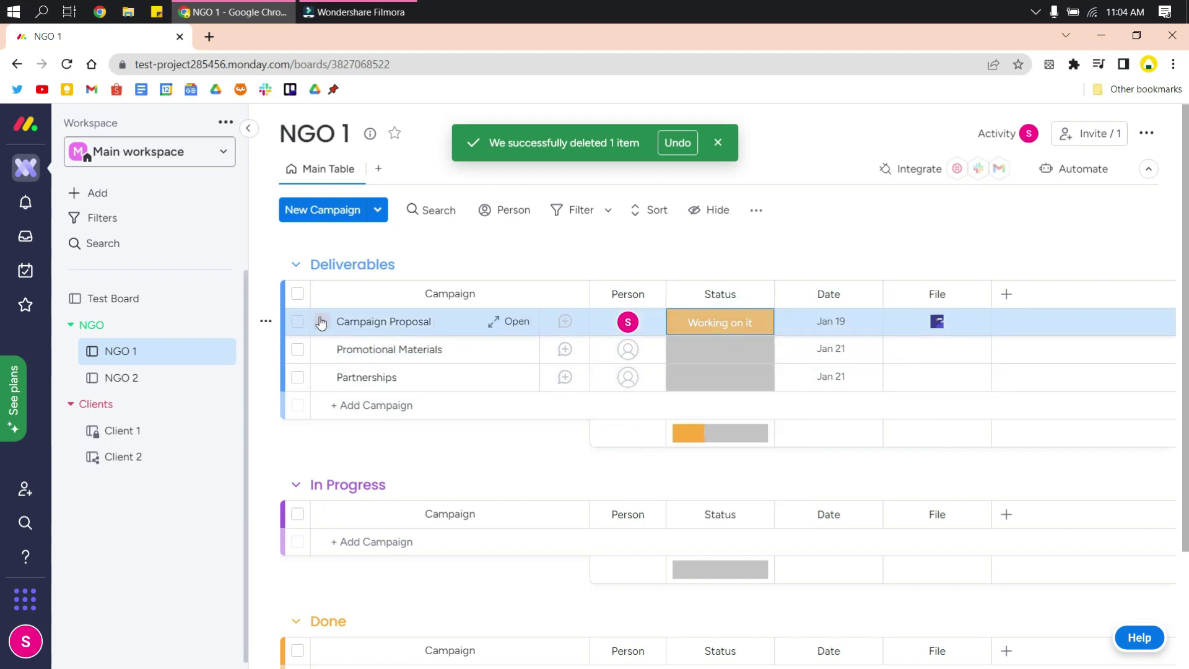
{"action": "left_click_drag", "start_coordinate": [321, 328], "coordinate": [335, 537]}
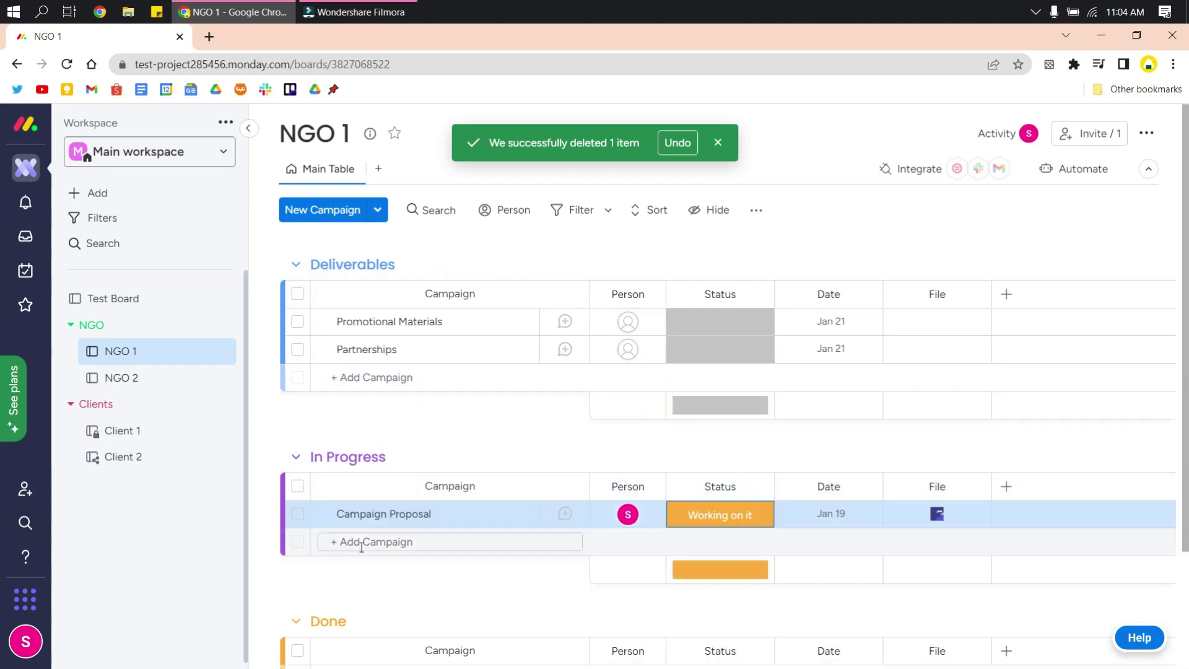
{"action": "right_click", "coordinate": [618, 544]}
{"action": "left_click", "coordinate": [512, 581]}
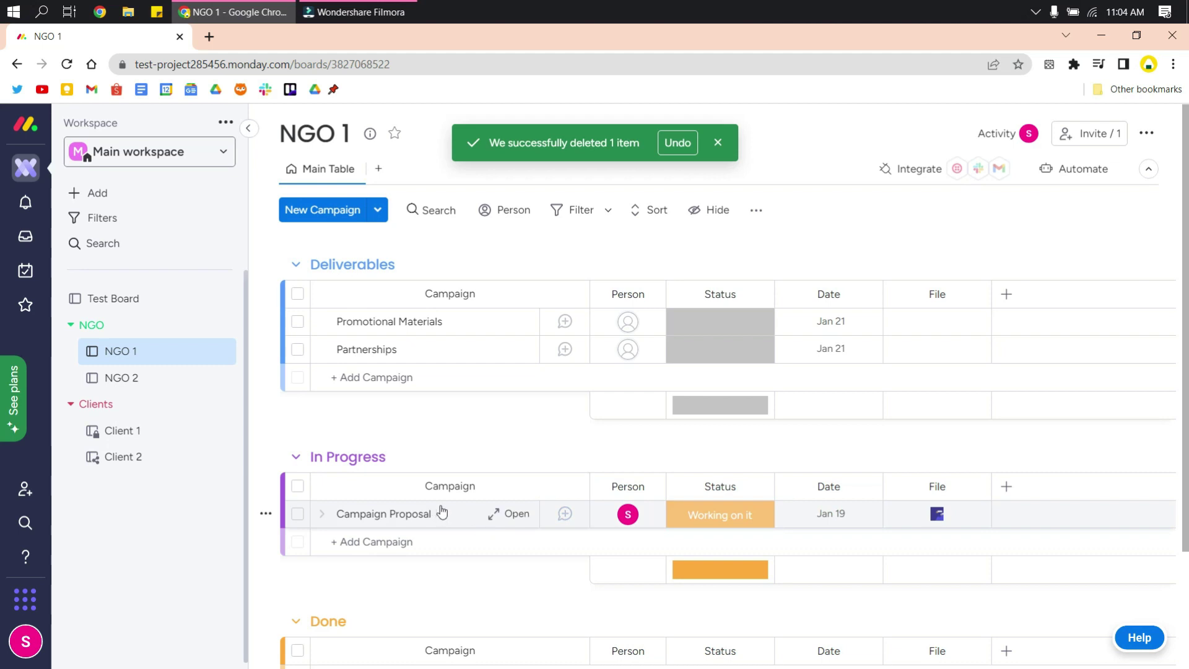
- Open the Campaign Proposal item, look through its files and activity log, and return to its updates
{"action": "left_click", "coordinate": [557, 519]}
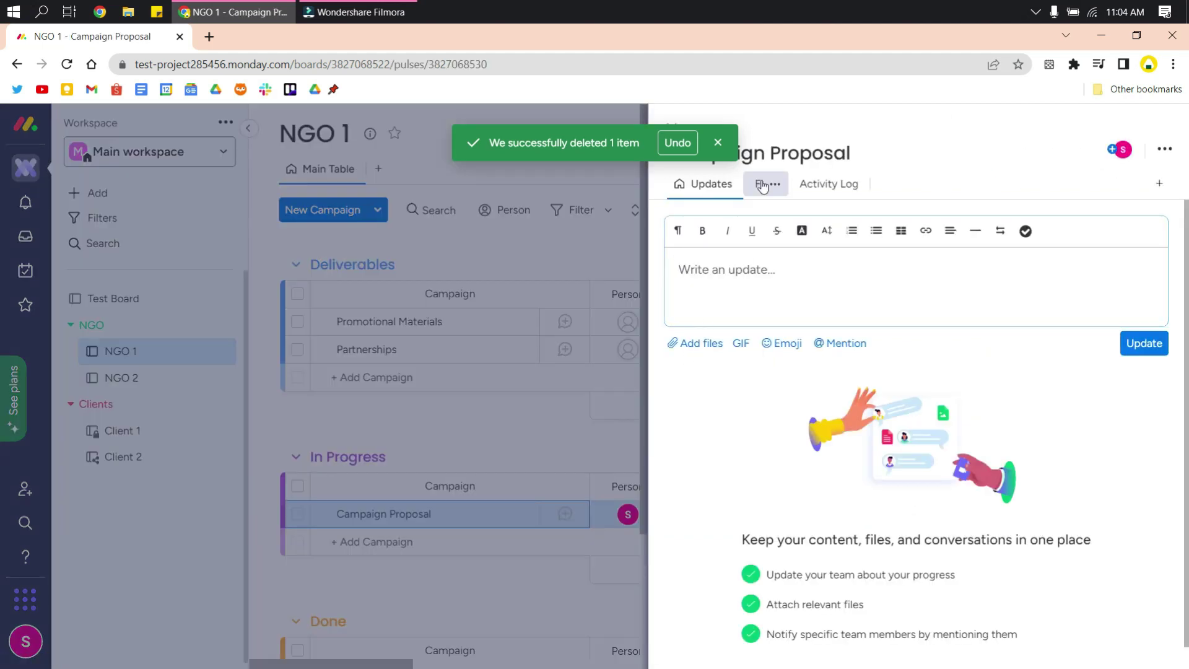
{"action": "left_click", "coordinate": [766, 184]}
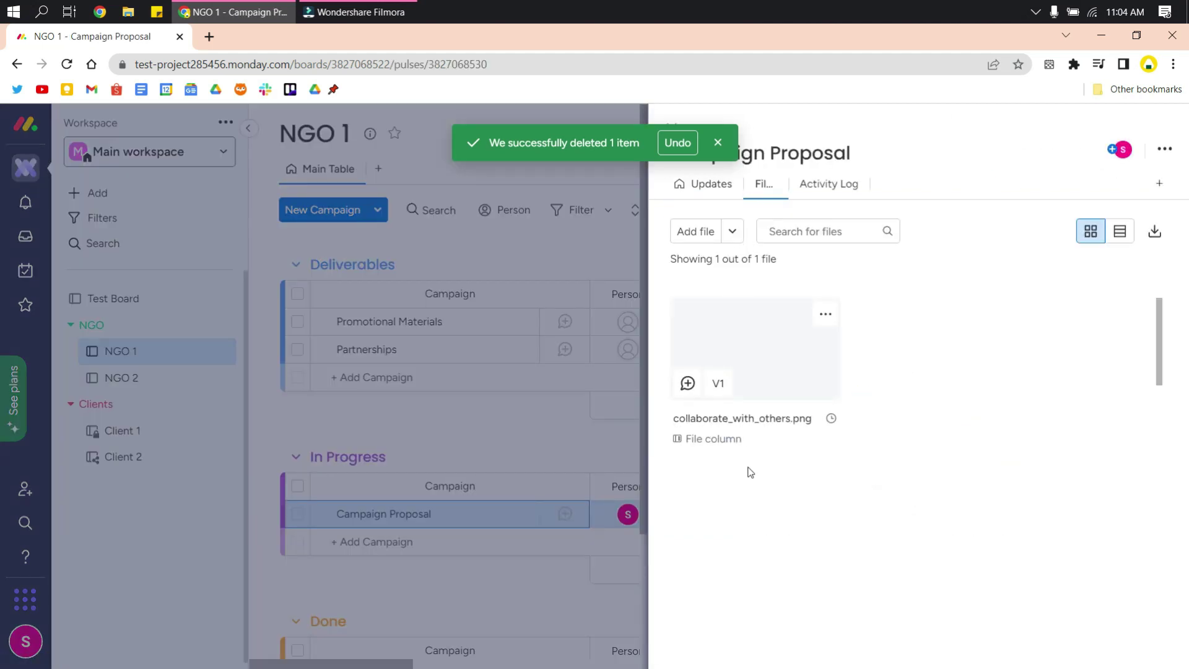
{"action": "left_click", "coordinate": [816, 184]}
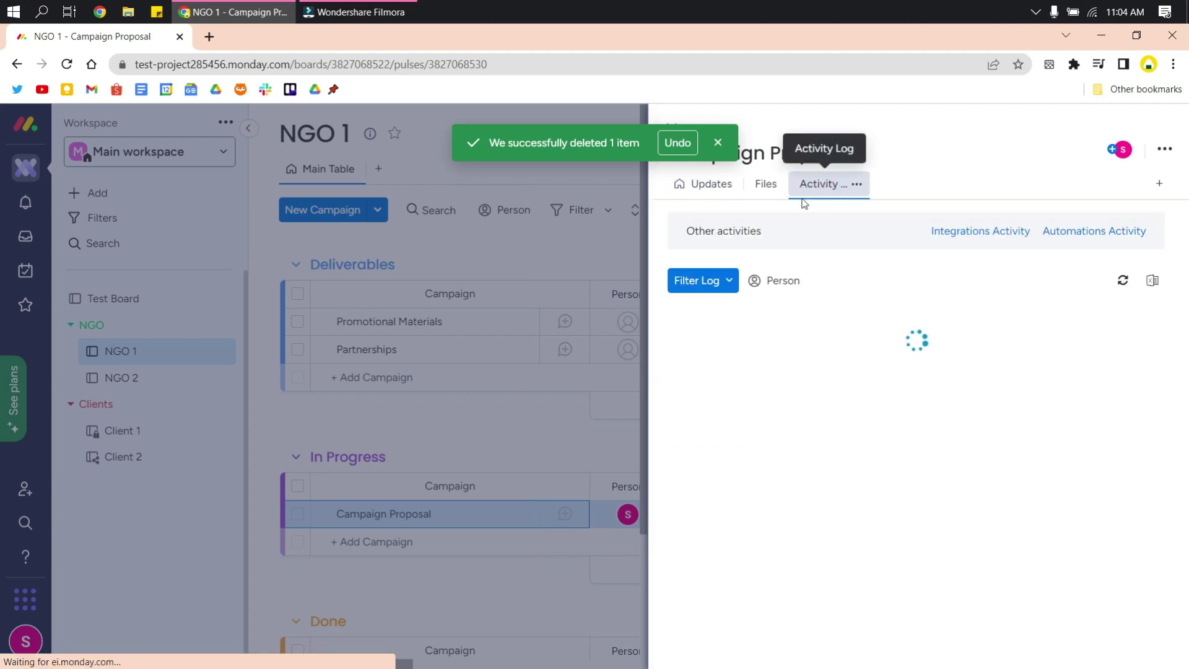
{"action": "left_click", "coordinate": [706, 184]}
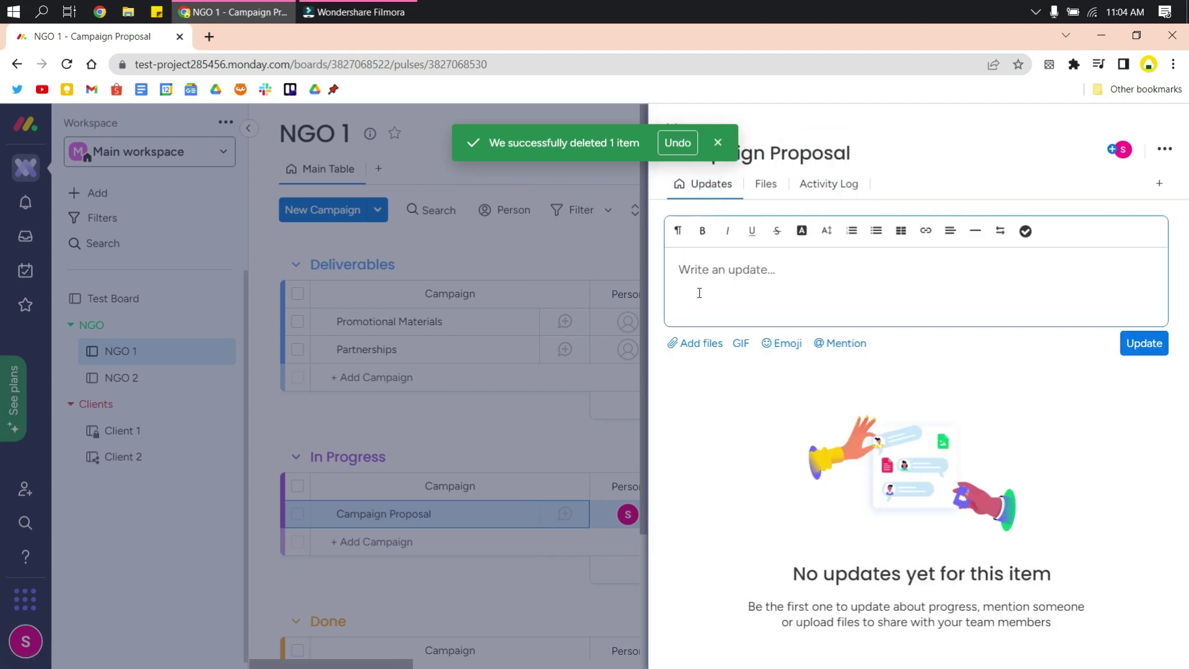
- Post the update "Campaign proposal crafted was sent through email." on Campaign Proposal and close the item
{"action": "left_click", "coordinate": [680, 272]}
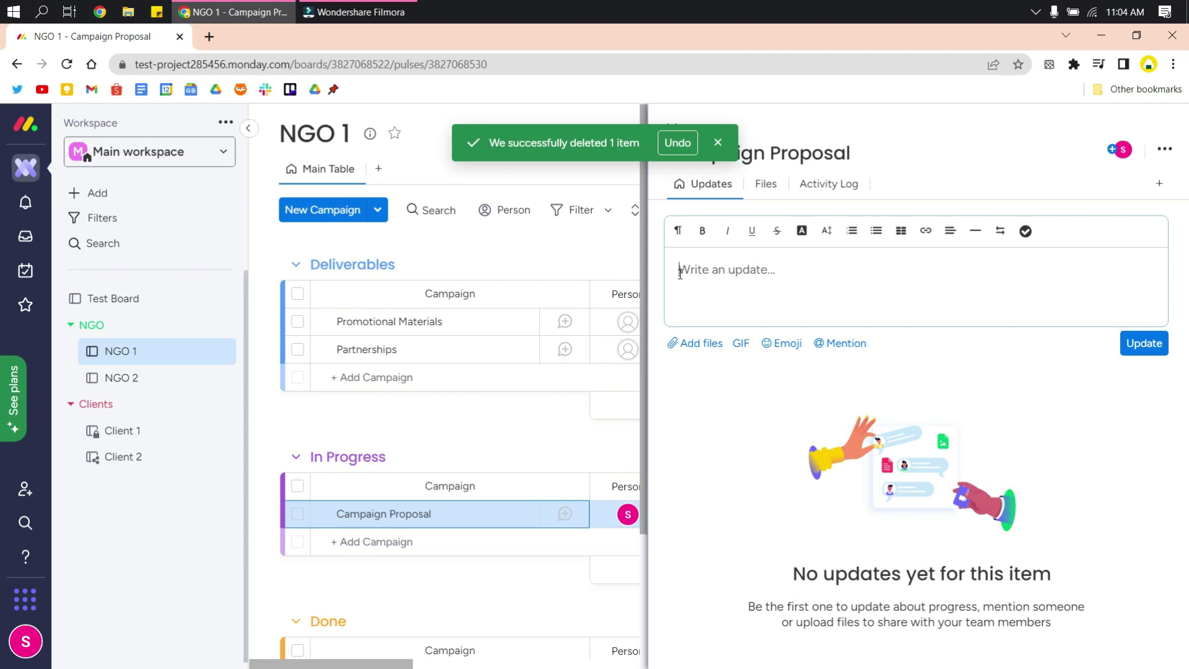
{"action": "type", "text": "Campaign prop"}
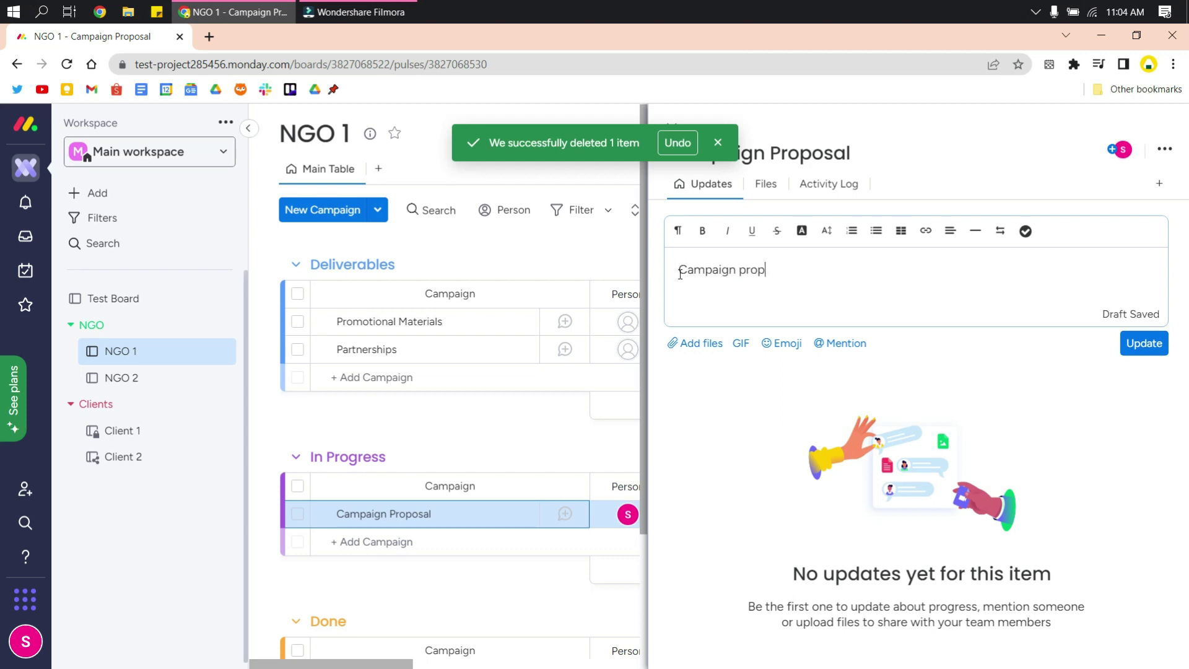
{"action": "type", "text": "osal crafted was sent through email"}
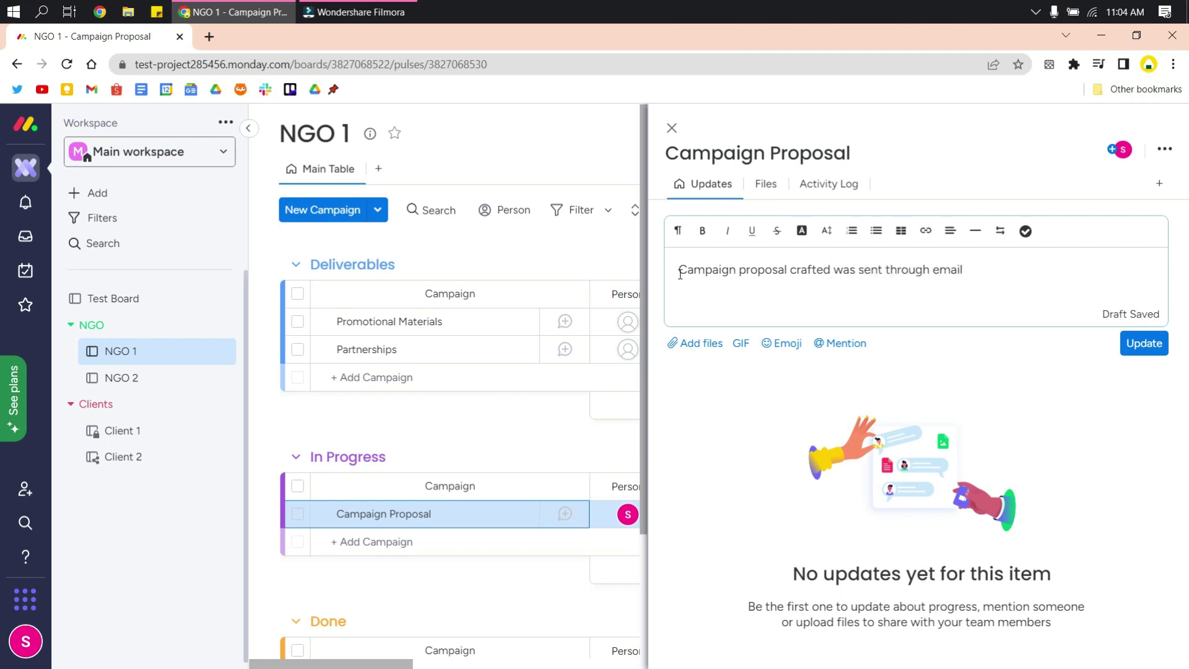
{"action": "type", "text": "."}
{"action": "left_click", "coordinate": [1143, 343]}
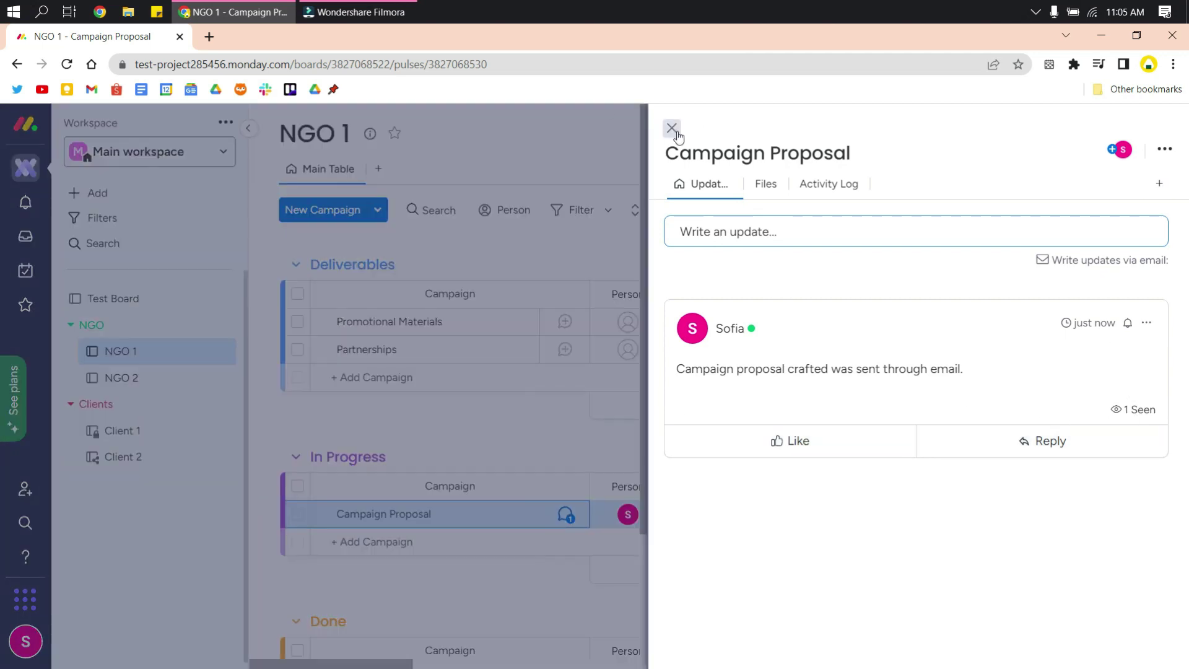
{"action": "left_click", "coordinate": [674, 129]}
- Set Campaign Proposal's status to Done and move the campaign into the Done group
{"action": "left_click", "coordinate": [726, 365]}
{"action": "left_click", "coordinate": [688, 473]}
{"action": "left_click_drag", "start_coordinate": [318, 364], "coordinate": [318, 526]}
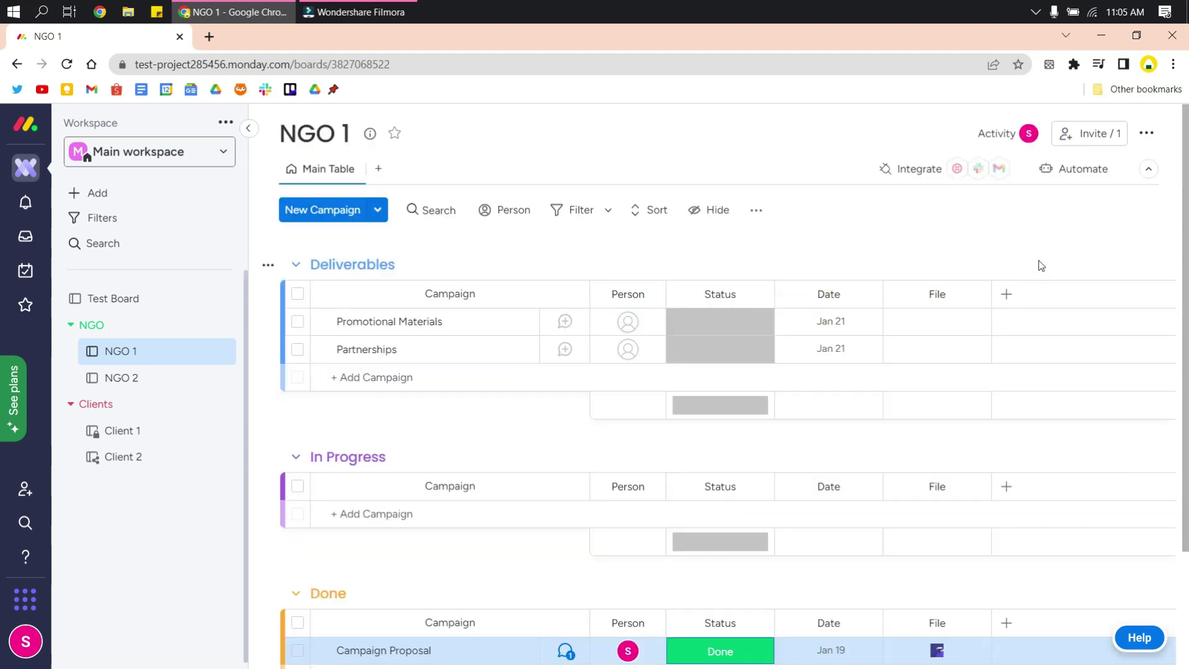
- Look over the column types and board views that can be added to the NGO 1 board without adding any
{"action": "left_click", "coordinate": [1005, 295]}
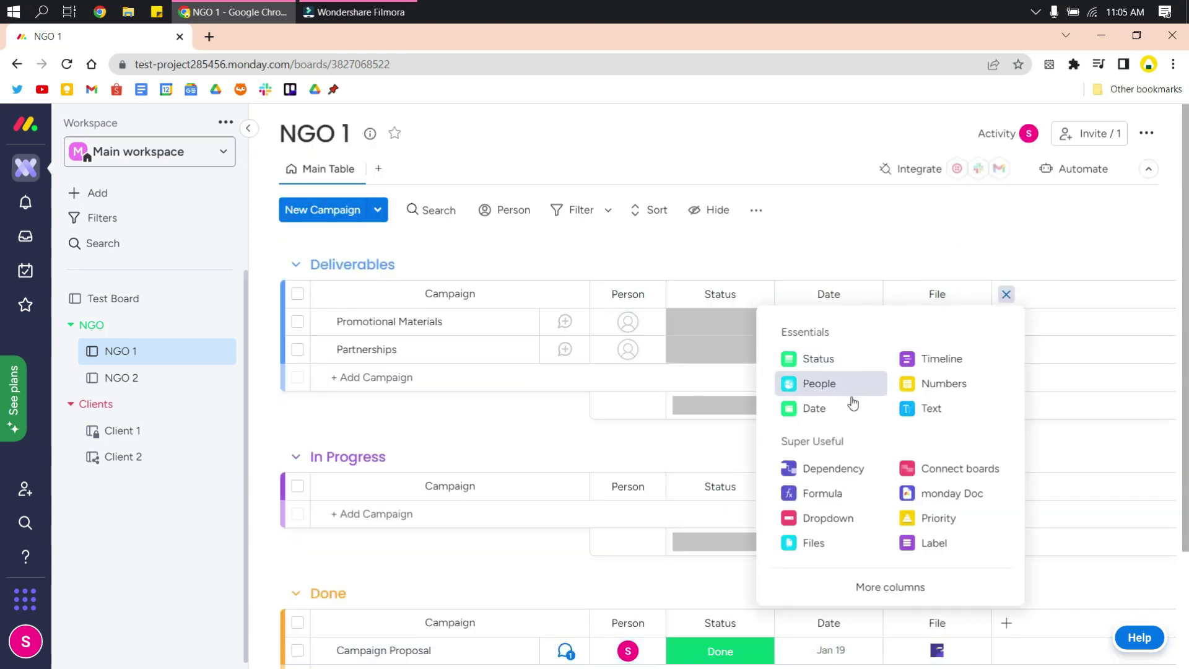
{"action": "left_click", "coordinate": [1123, 454]}
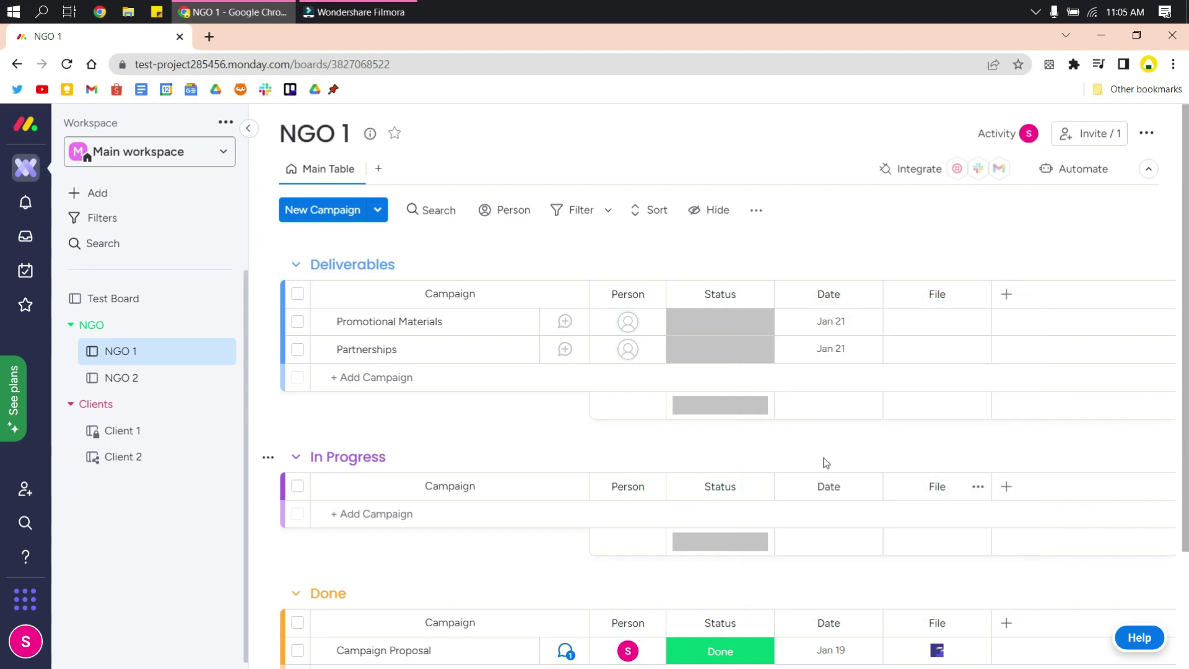
{"action": "left_click", "coordinate": [379, 168]}
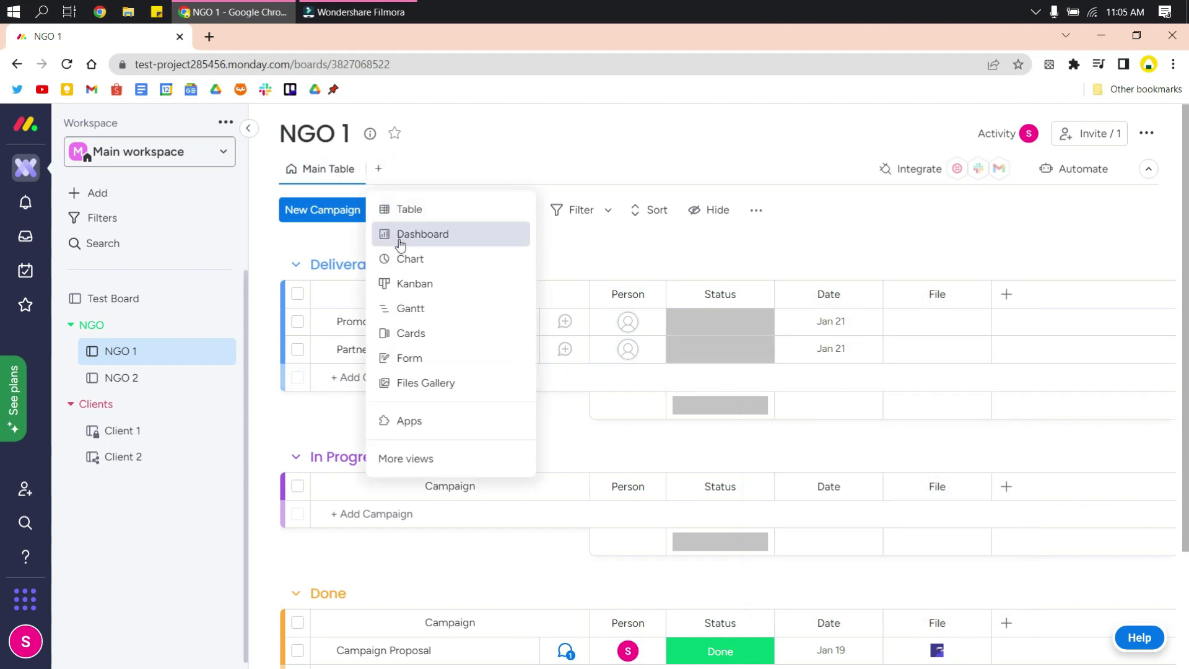
{"action": "left_click", "coordinate": [294, 237]}
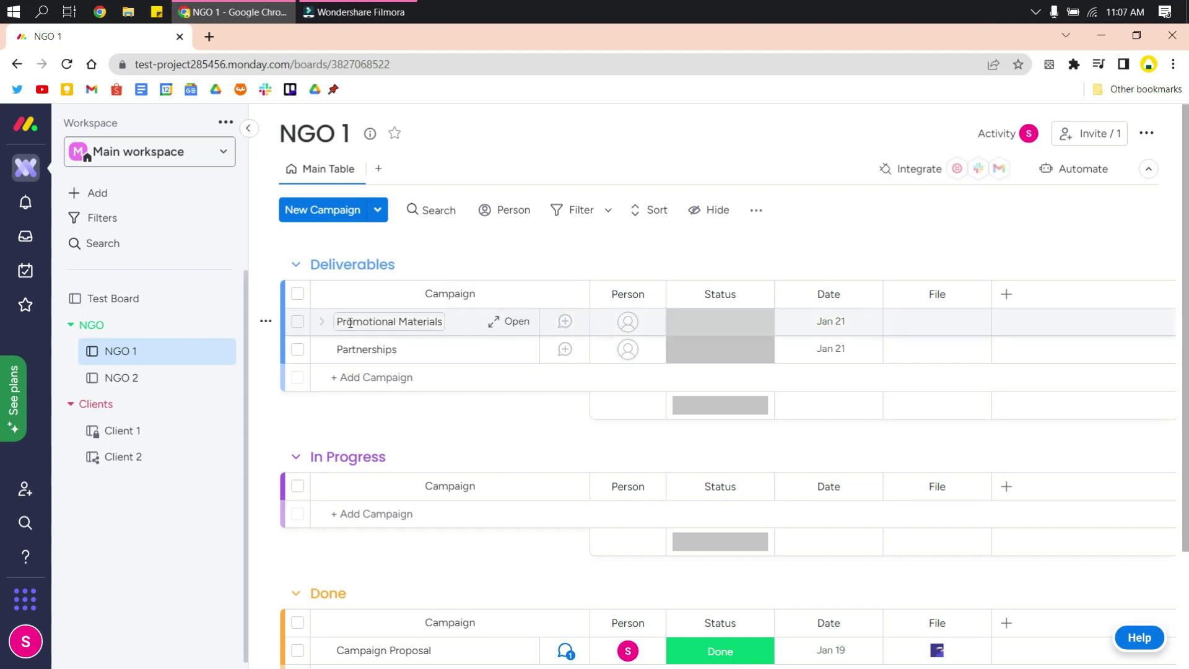
- Add the subitems "Summary of Materials w/ dates", "Material content" and "Get approval of content" to Promotional Materials
{"action": "left_click", "coordinate": [323, 321]}
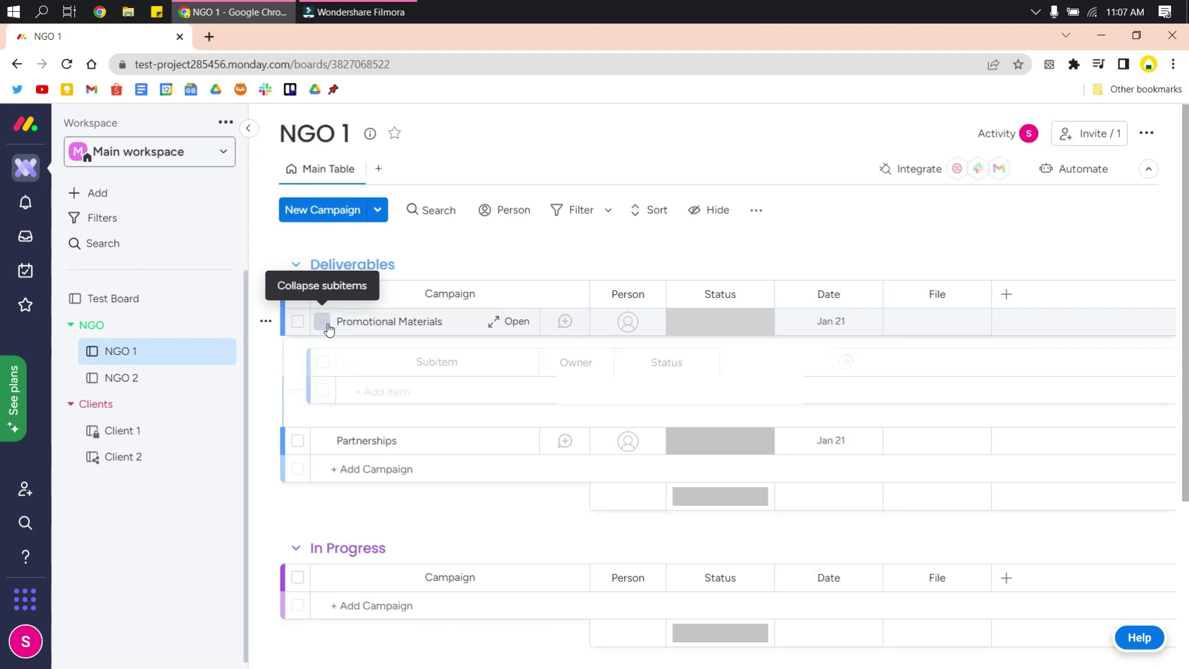
{"action": "left_click", "coordinate": [382, 388]}
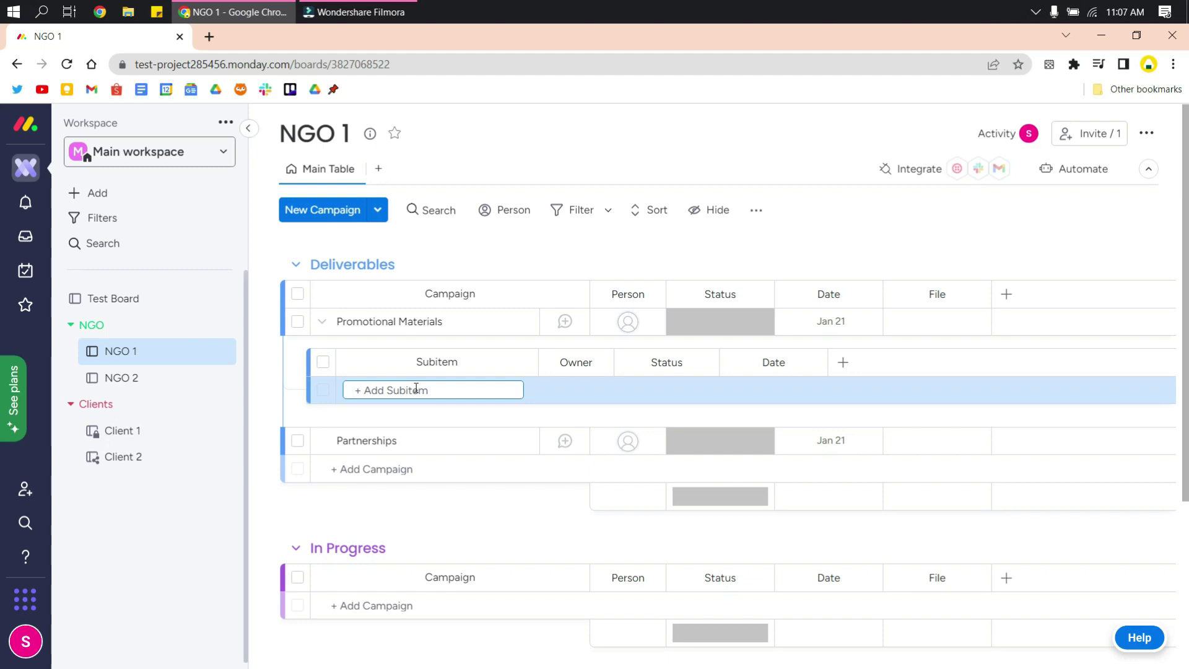
{"action": "type", "text": "Summary of Materials w/ dates"}
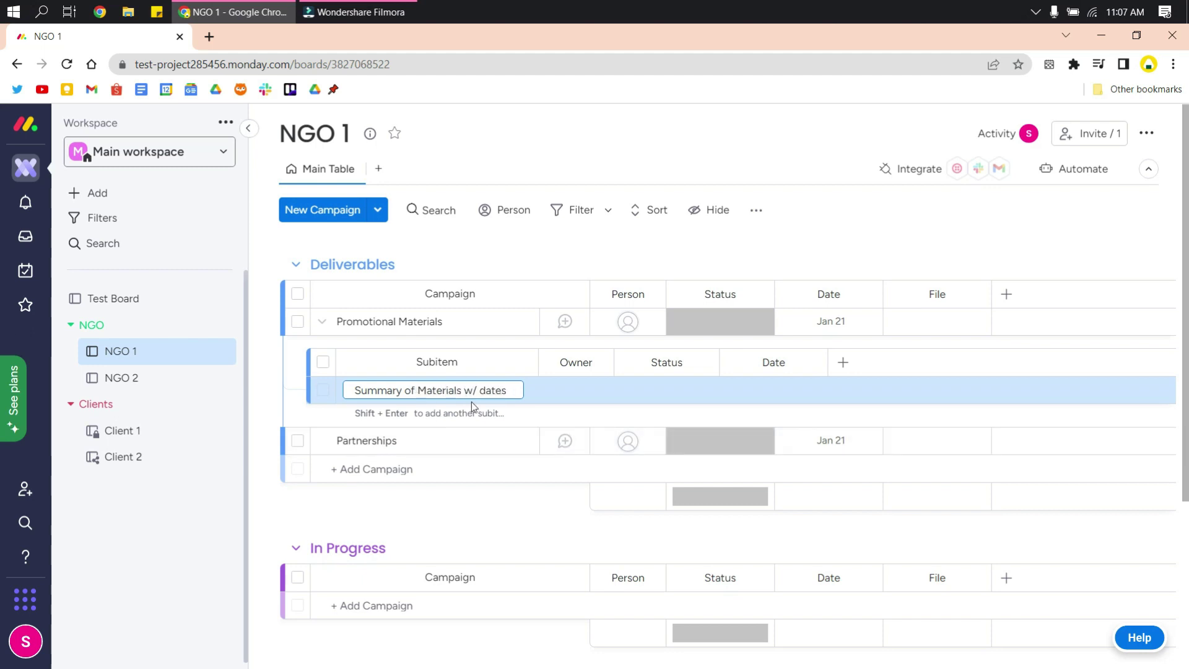
{"action": "key", "text": "Return"}
{"action": "type", "text": "Material content"}
{"action": "key", "text": "Return"}
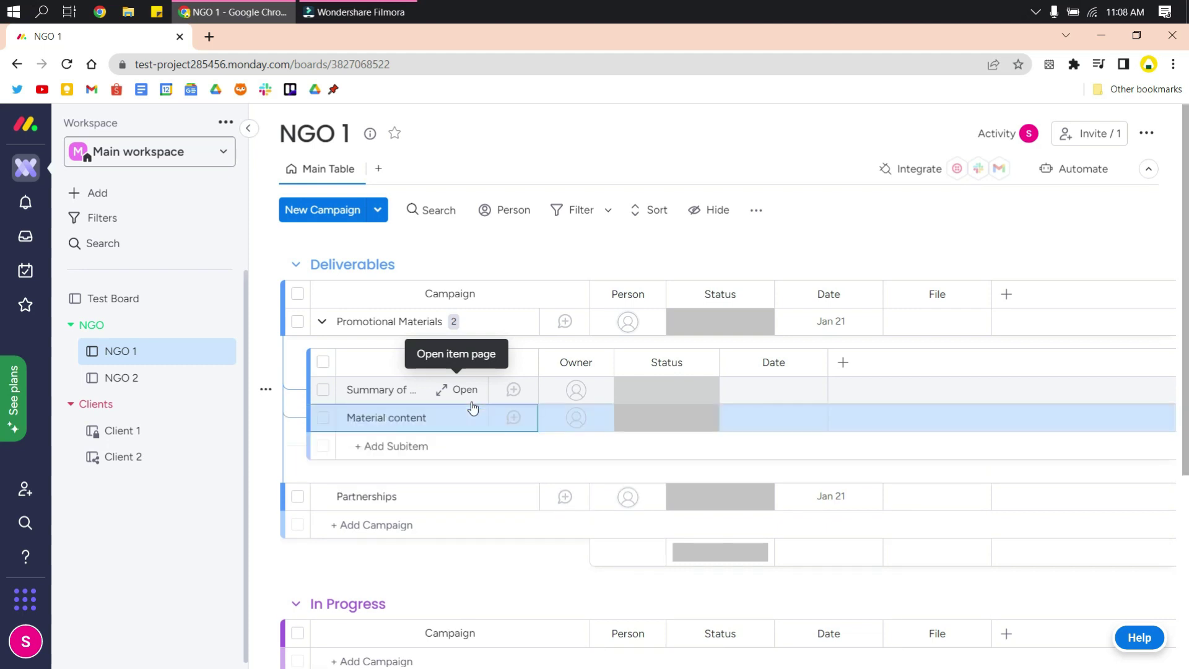
{"action": "type", "text": "Get approval of content"}
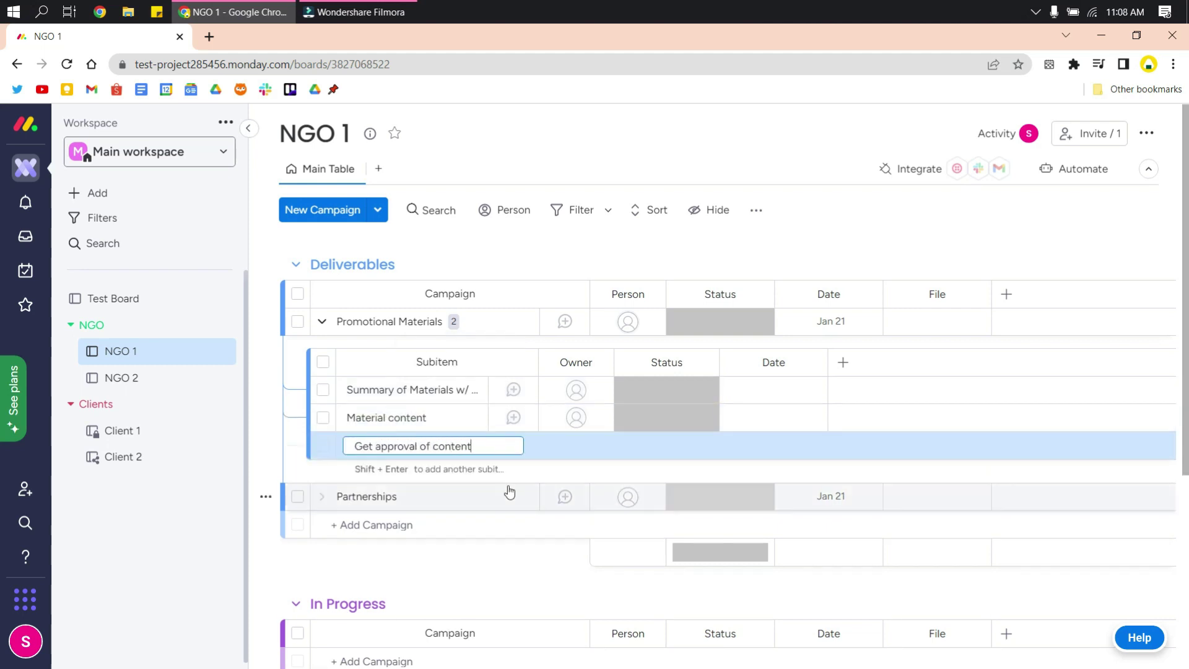
{"action": "key", "text": "Return"}
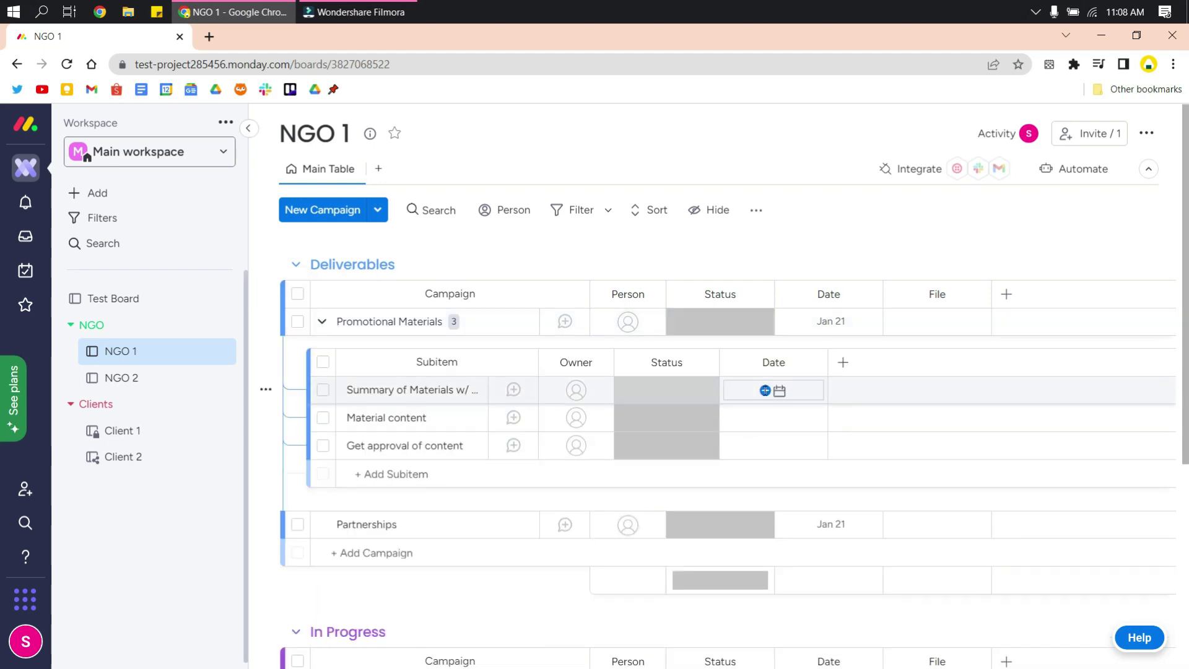
- Date the Summary of Materials subitem Jan 18 and both Material content and Get approval of content Jan 19, then dismiss the column summary tip
{"action": "left_click", "coordinate": [766, 390]}
{"action": "left_click", "coordinate": [745, 479]}
{"action": "left_click", "coordinate": [772, 417]}
{"action": "left_click", "coordinate": [775, 479]}
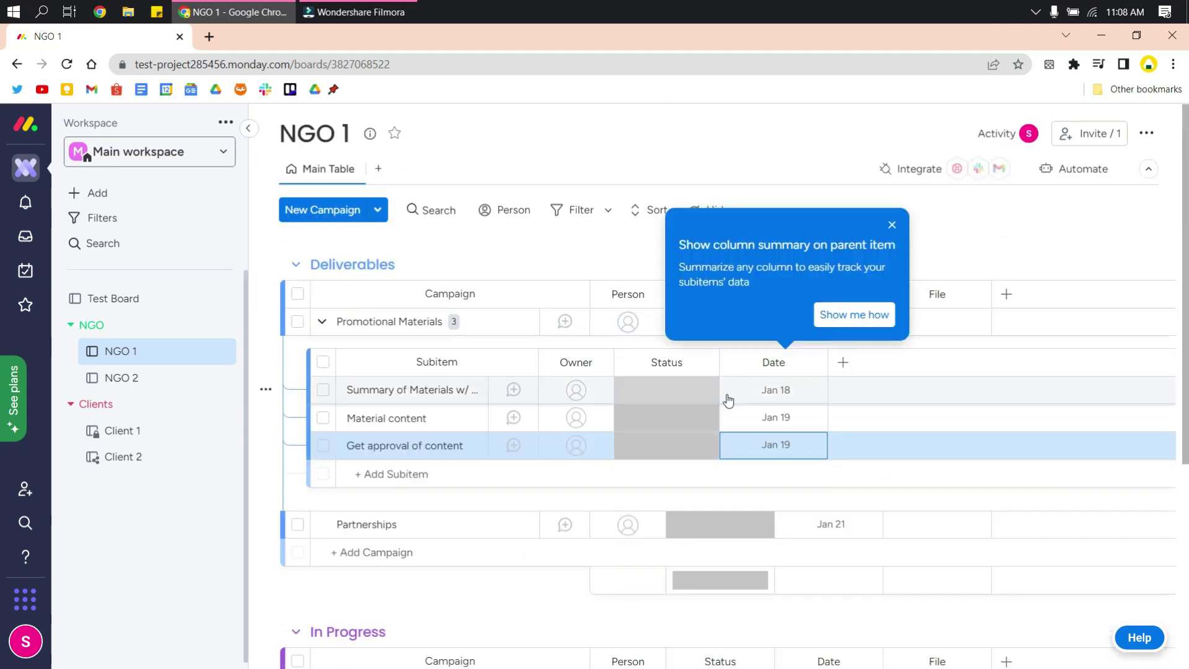
{"action": "left_click", "coordinate": [892, 224]}
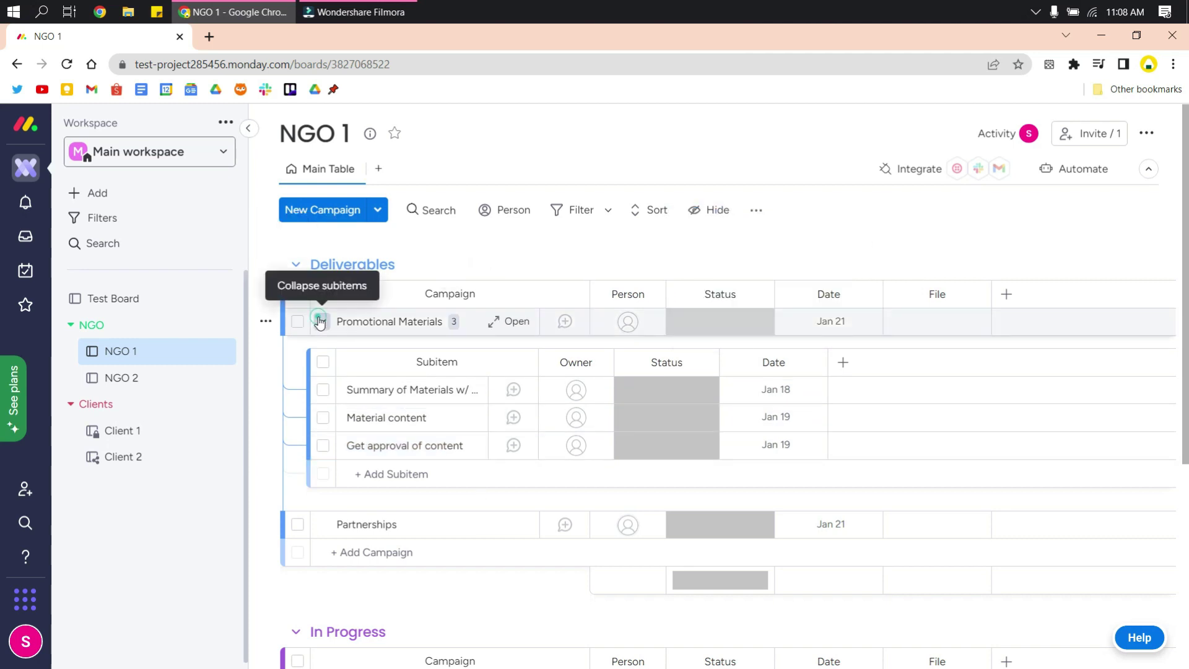
- Add a Files column to the subitems of the Promotional Materials campaign
{"action": "left_click", "coordinate": [843, 362]}
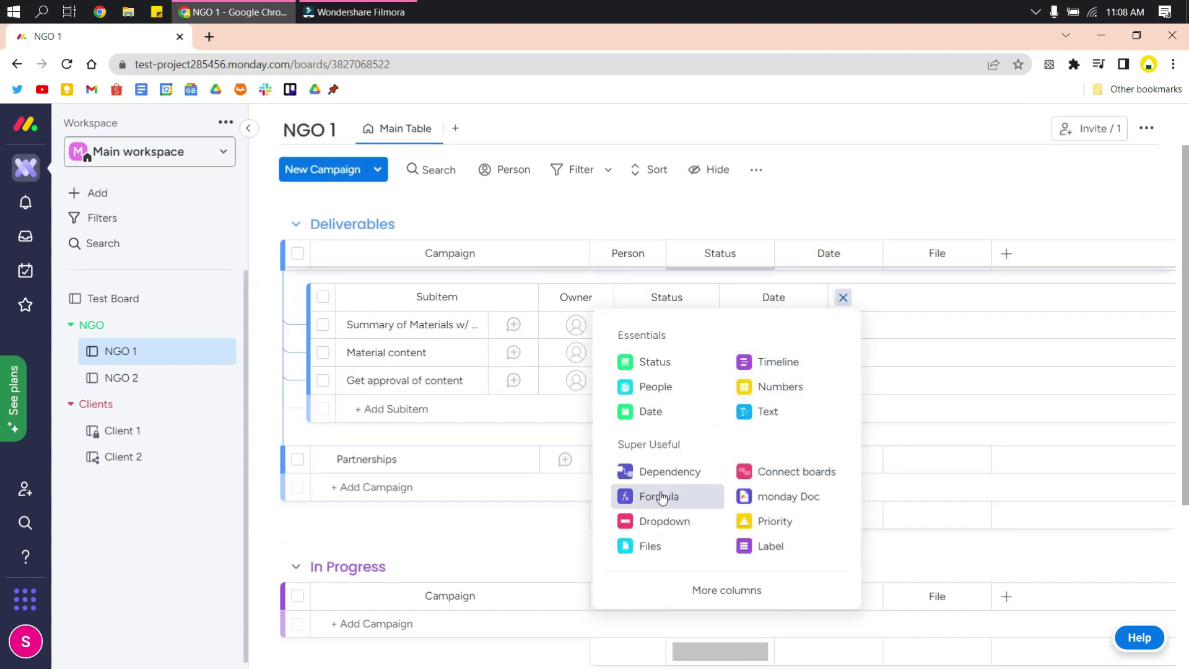
{"action": "left_click", "coordinate": [681, 546]}
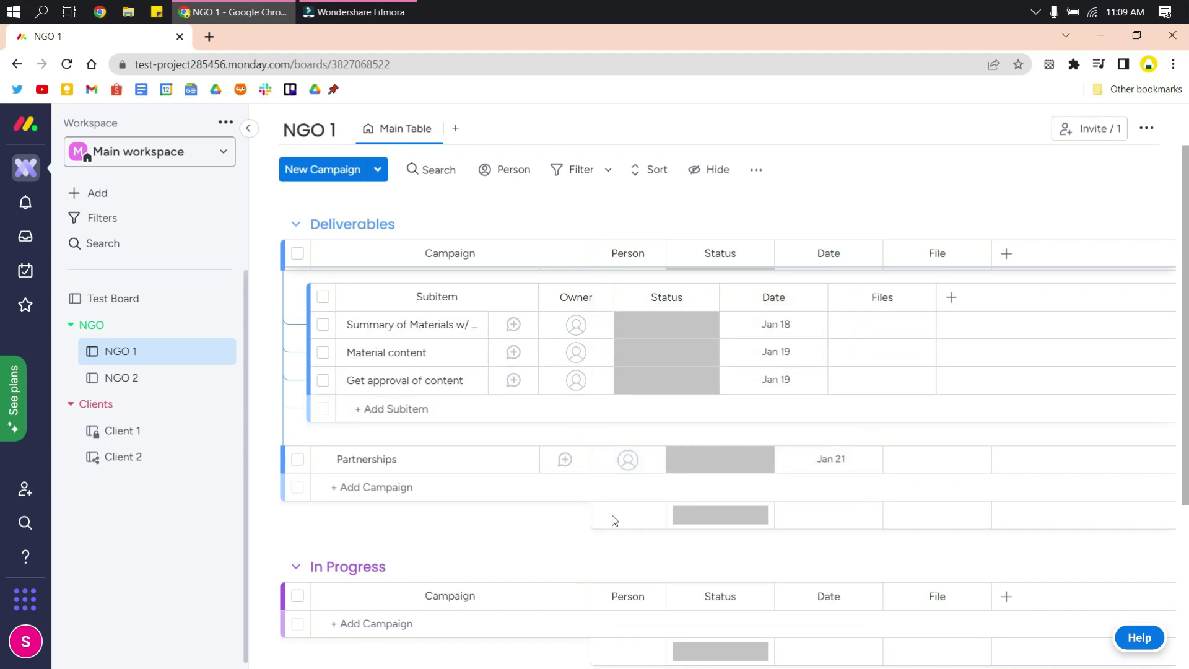
{"action": "scroll", "coordinate": [614, 522], "scroll_direction": "up", "scroll_amount": 3}
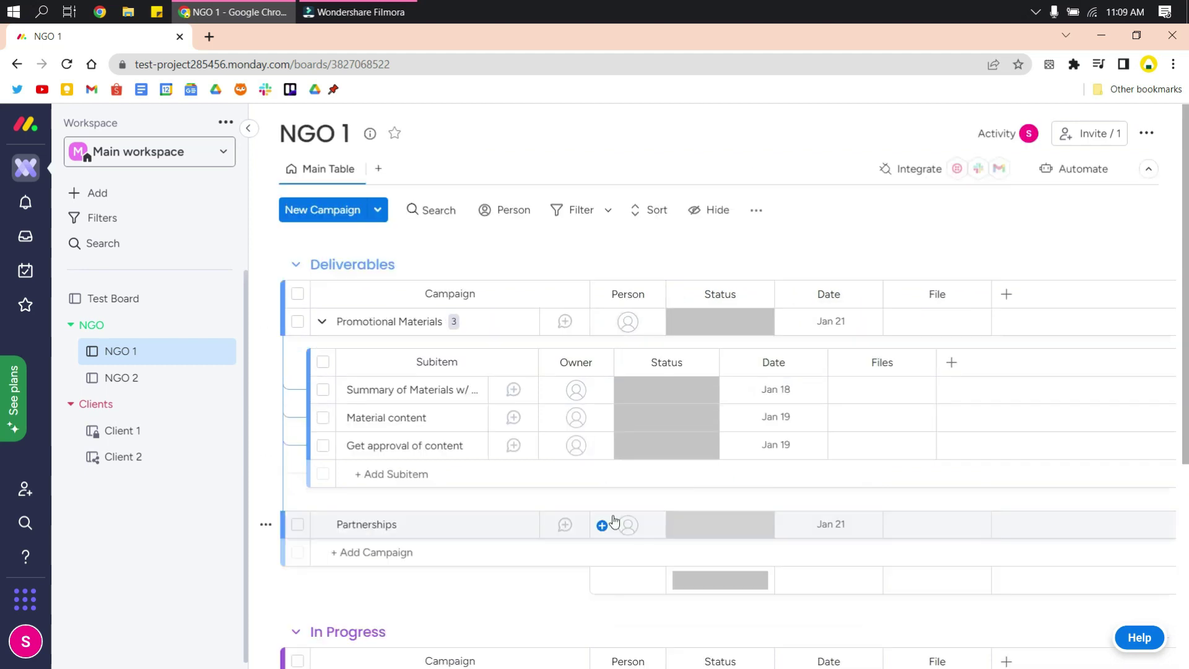
- Add a Gantt view to the NGO 1 board, keeping the default view name
{"action": "left_click", "coordinate": [377, 170]}
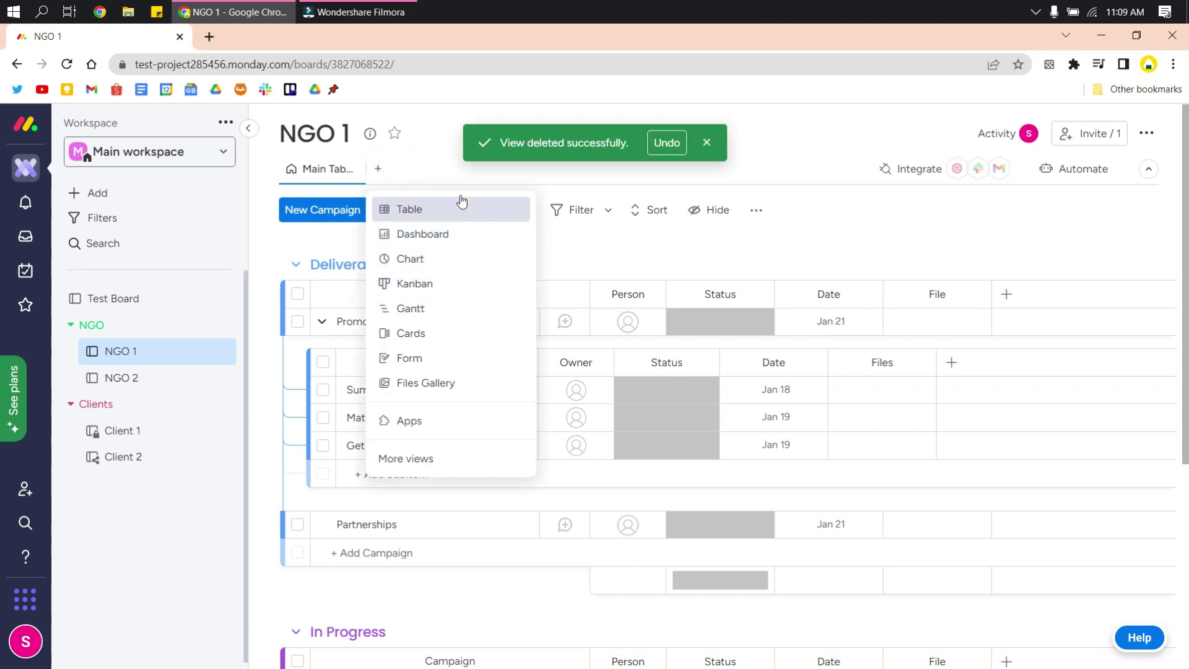
{"action": "left_click", "coordinate": [441, 166]}
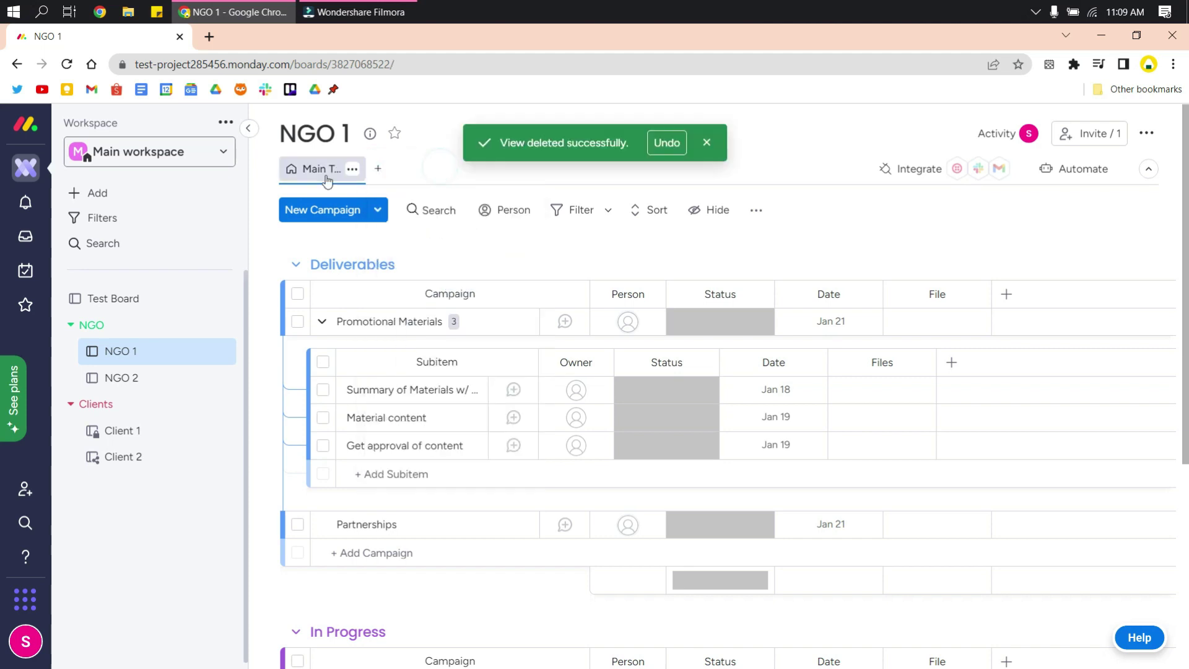
{"action": "left_click", "coordinate": [378, 169]}
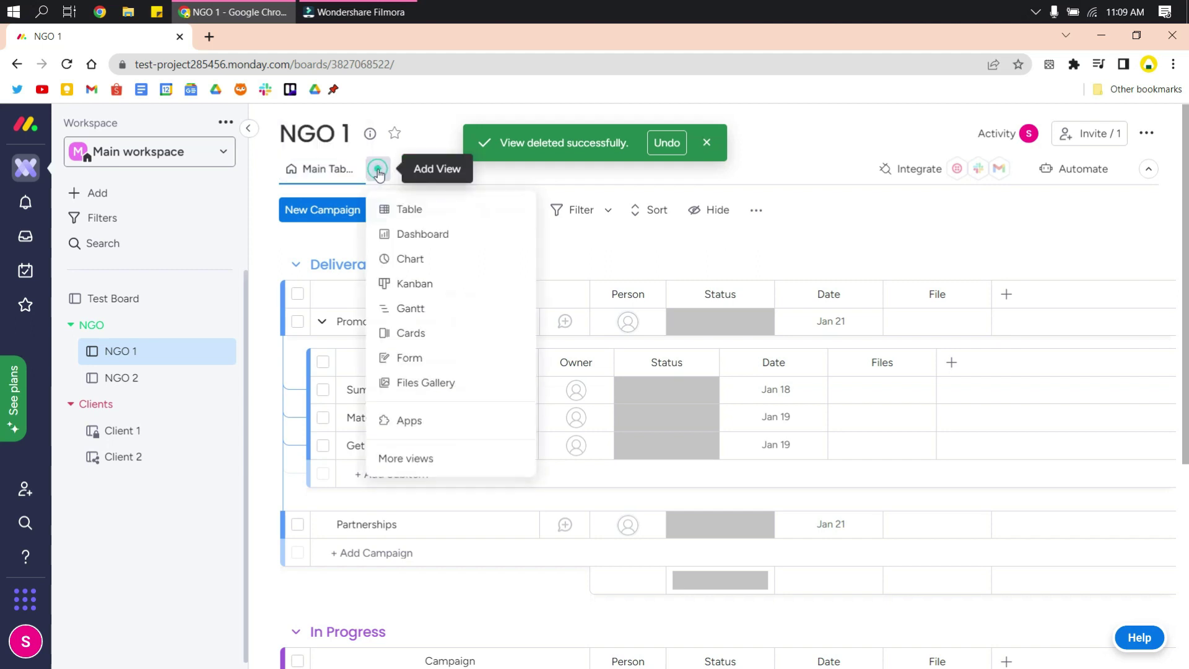
{"action": "left_click", "coordinate": [425, 309]}
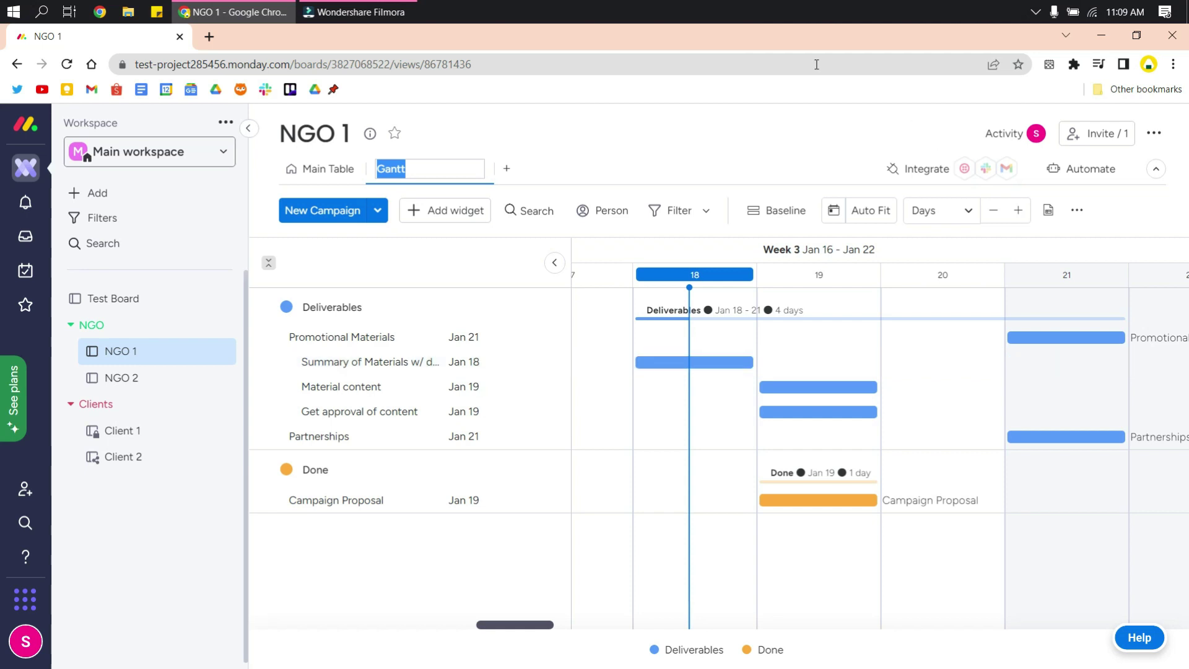
{"action": "left_click", "coordinate": [716, 139]}
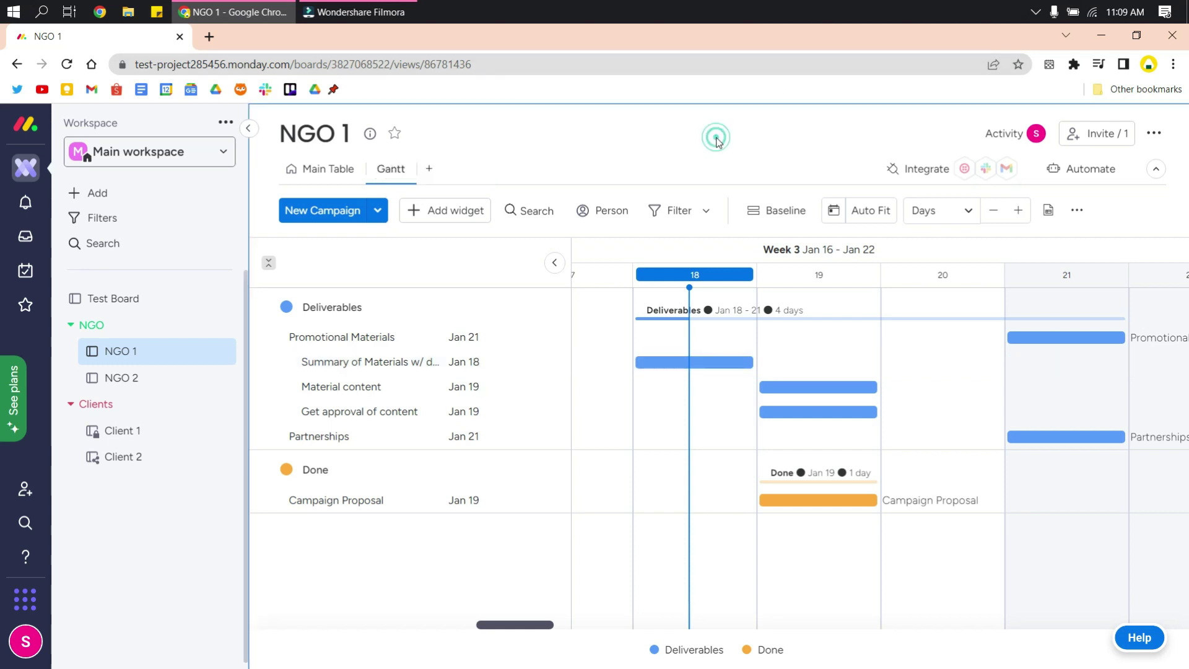
- Add a Cards view with its default name to the NGO 1 board, and return to the Main Table view
{"action": "left_click", "coordinate": [430, 169]}
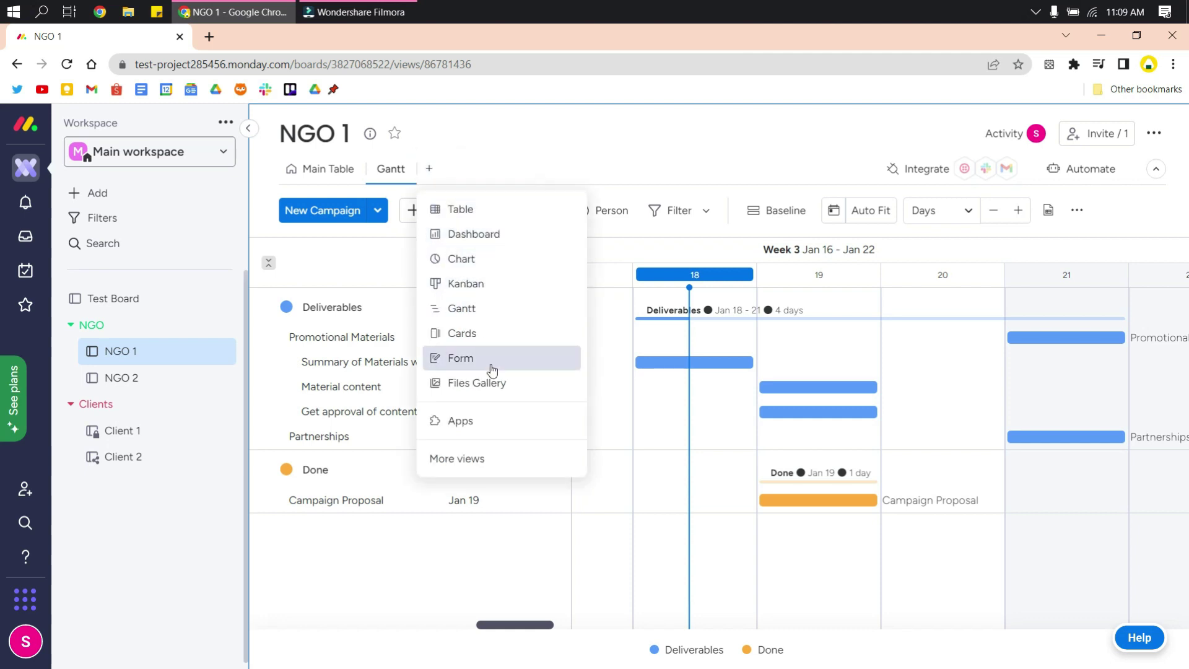
{"action": "left_click", "coordinate": [499, 334]}
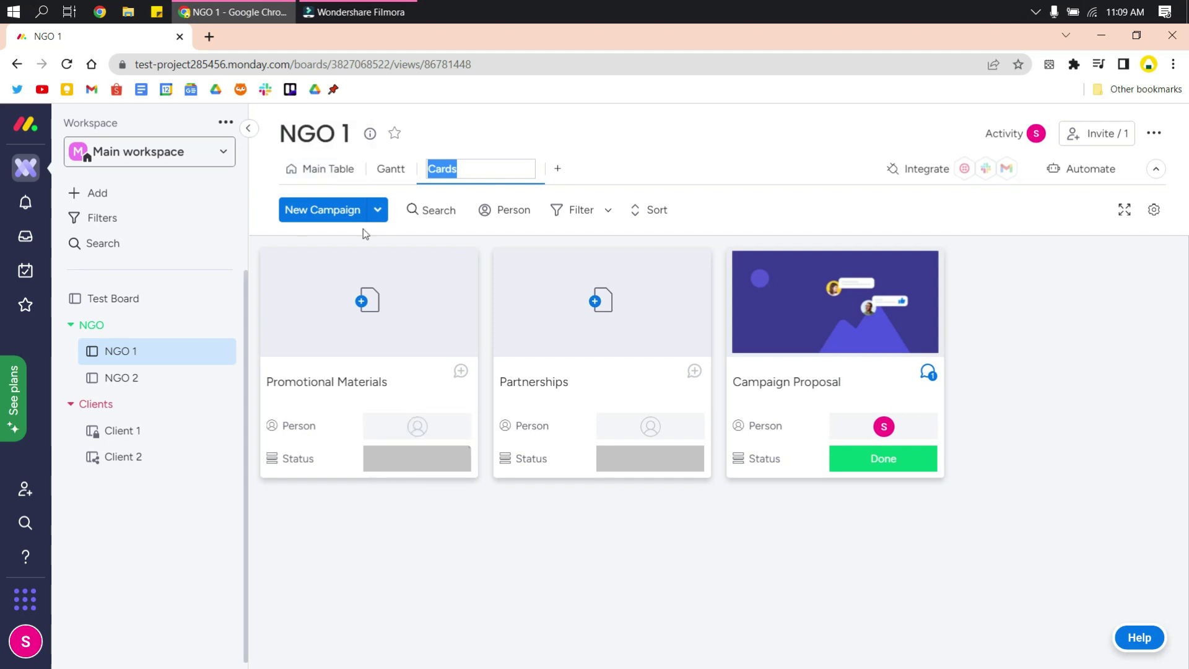
{"action": "left_click", "coordinate": [311, 169]}
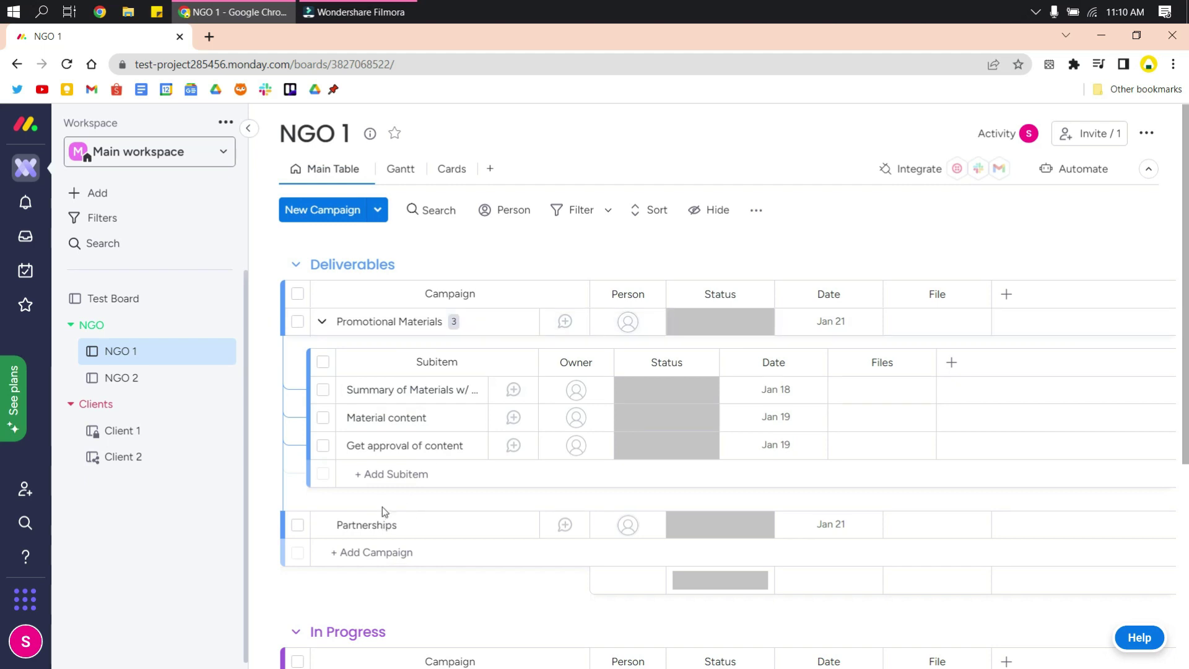
- Compare the campaigns in the Main Table and Cards views, and collapse the Promotional Materials subitems in the Main Table
{"action": "scroll", "coordinate": [382, 507], "scroll_direction": "down", "scroll_amount": 3}
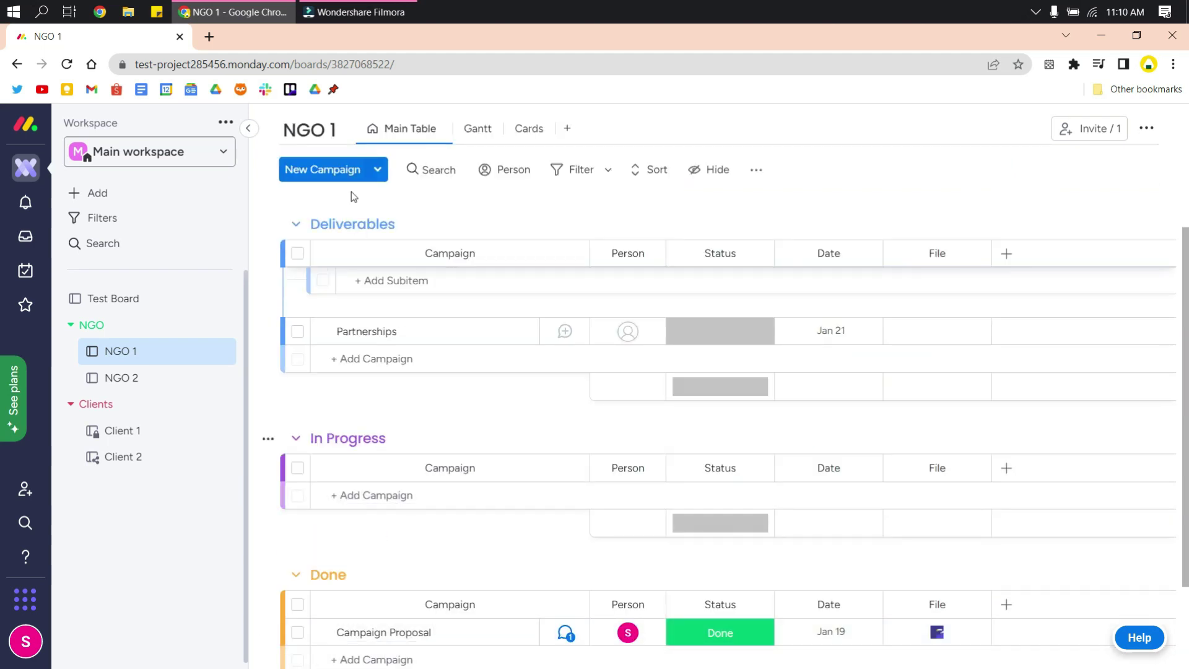
{"action": "left_click", "coordinate": [529, 128]}
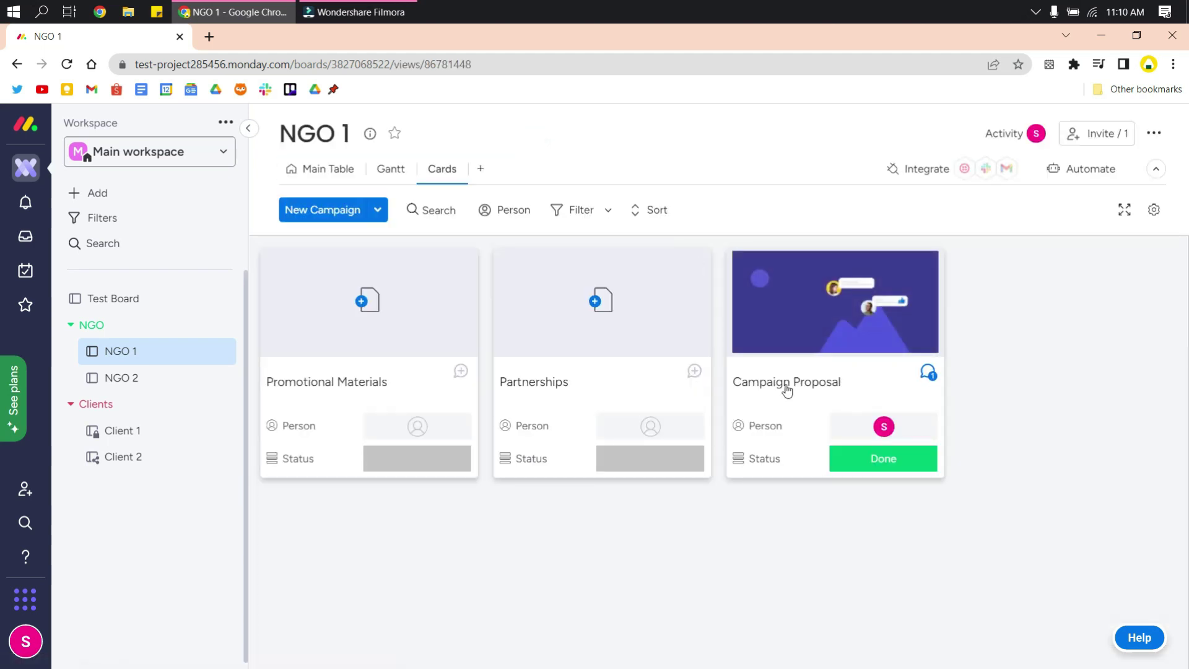
{"action": "left_click", "coordinate": [314, 166]}
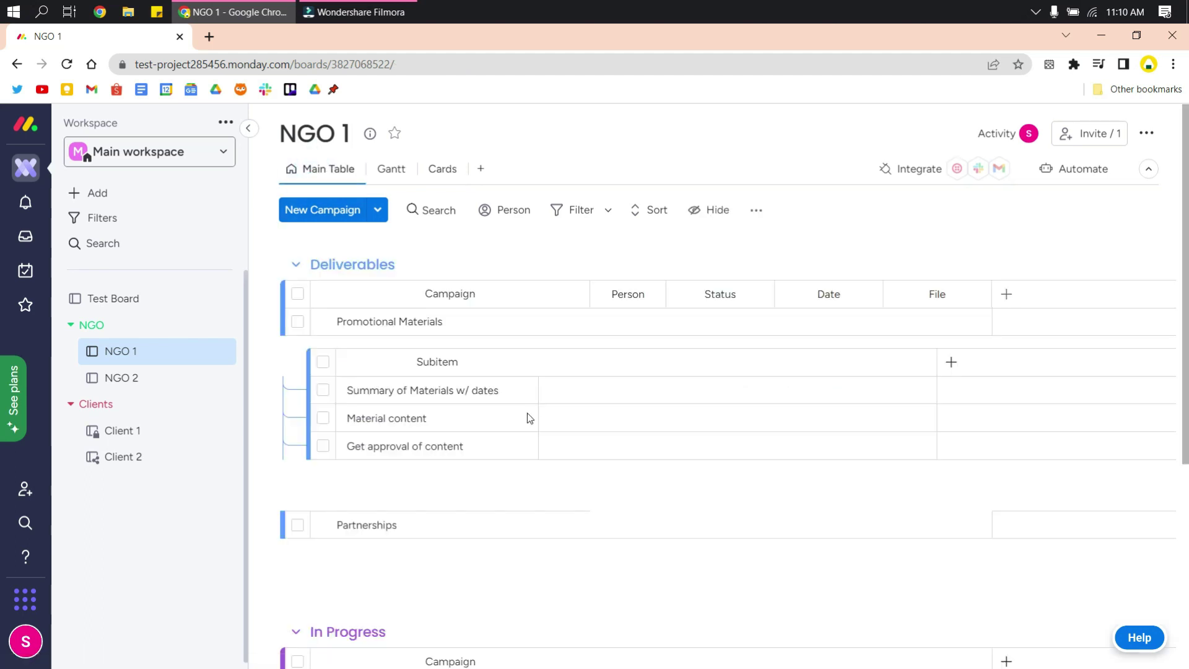
{"action": "left_click", "coordinate": [319, 321]}
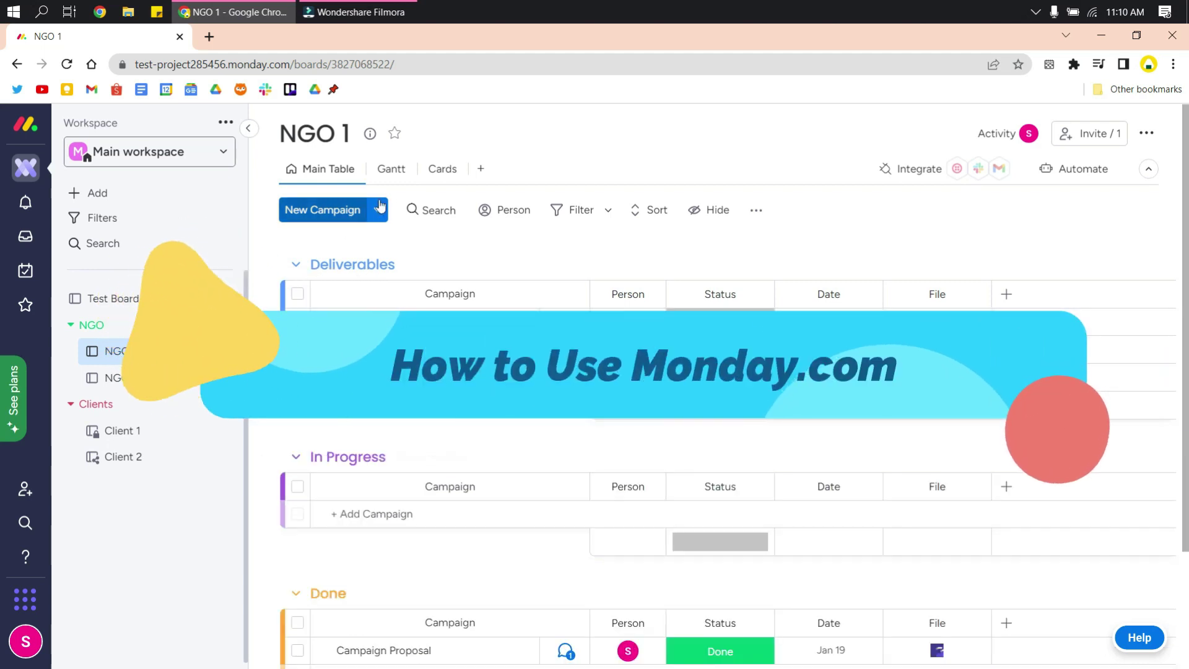